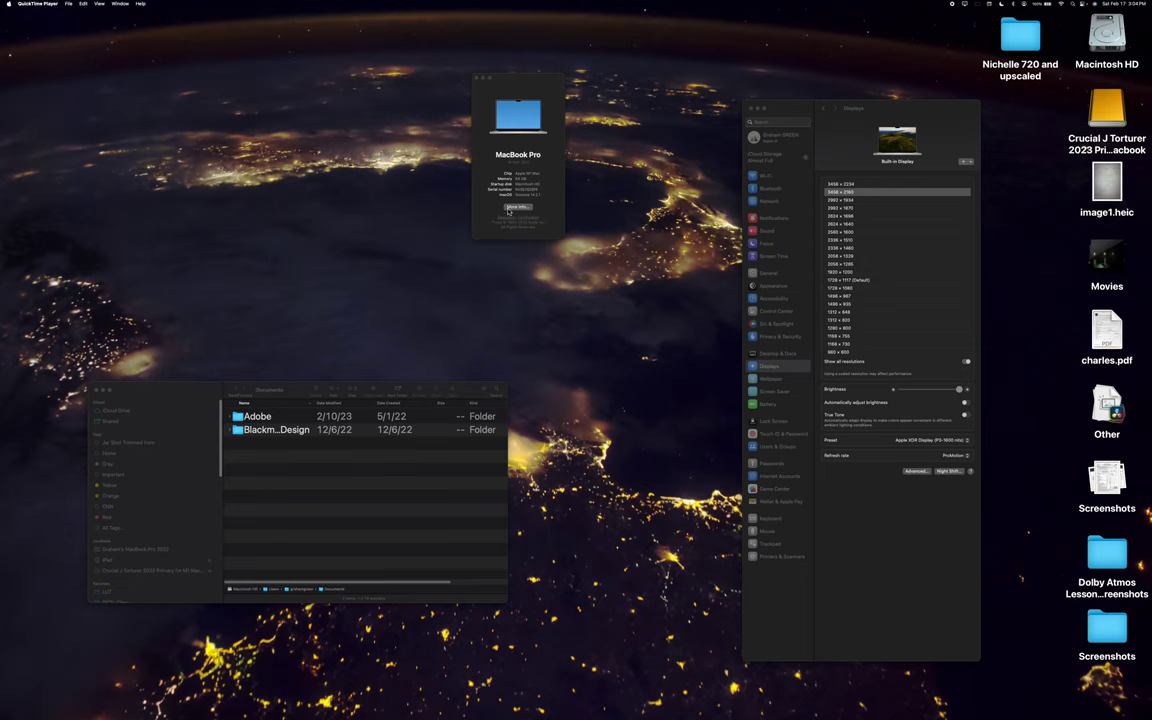
Rearrange the Finder windows and bring the desktop to the front
left_click_drag(438, 140, 590, 214)
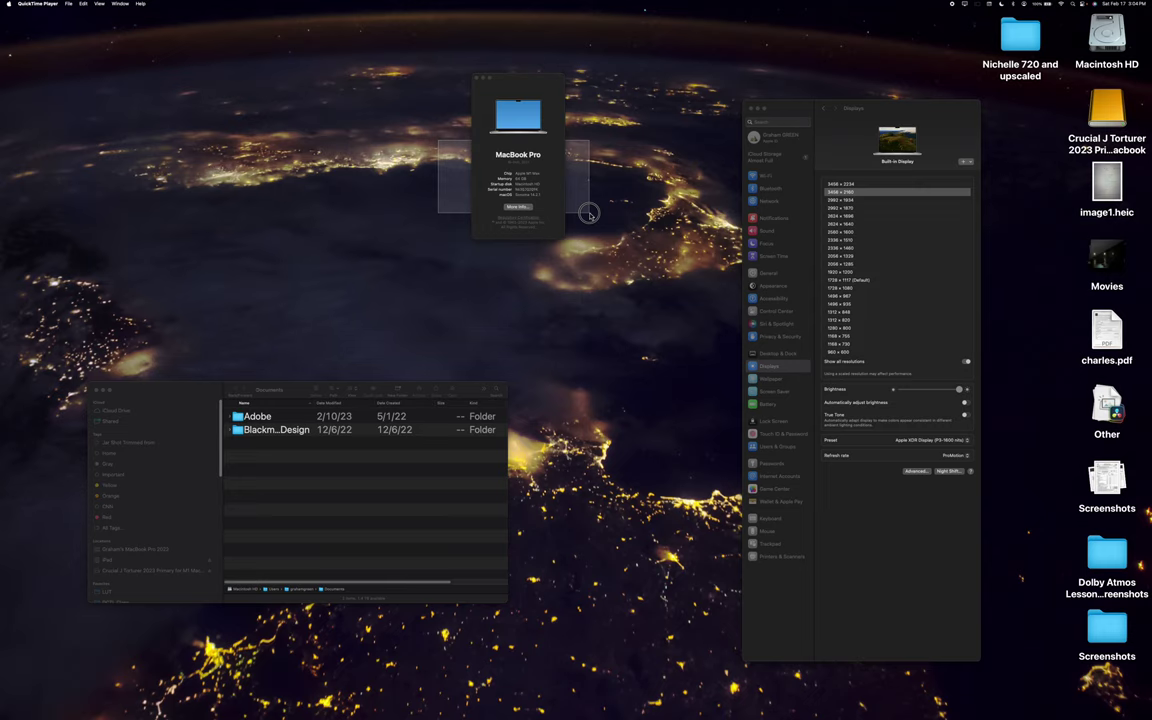
left_click_drag(589, 214, 589, 214)
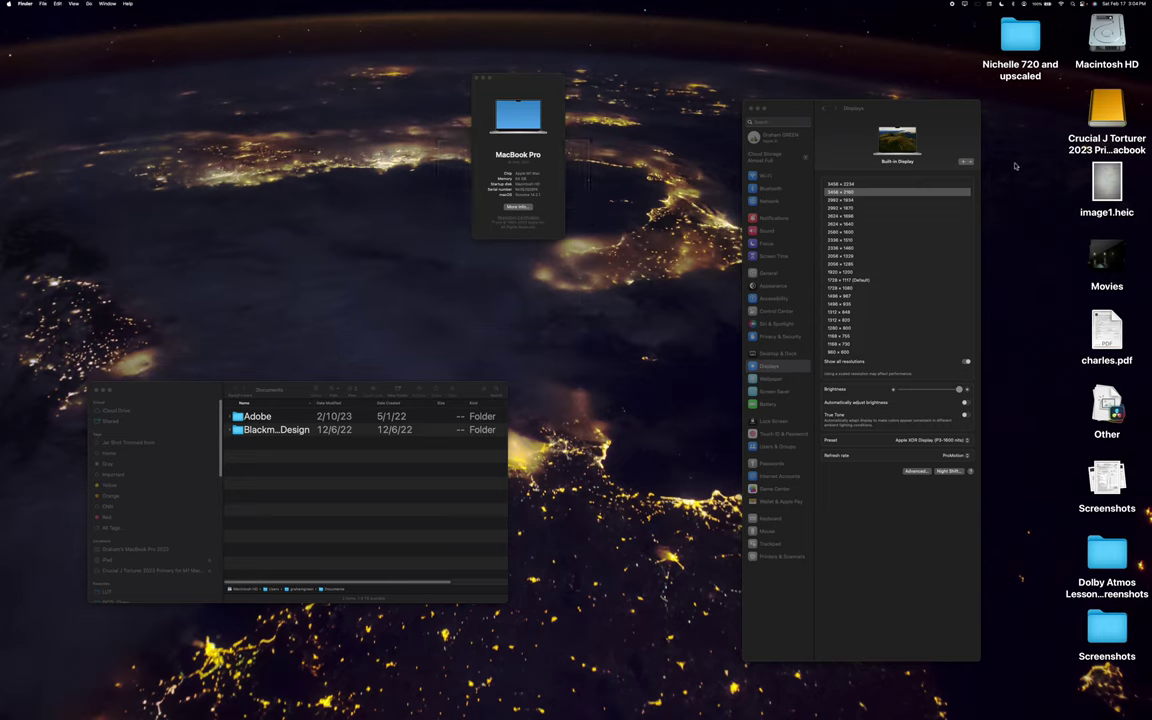
left_click_drag(706, 161, 1035, 223)
Launch Topaz Video AI and import the Scene 17 .mov interview clip
mouse_move(447, 702)
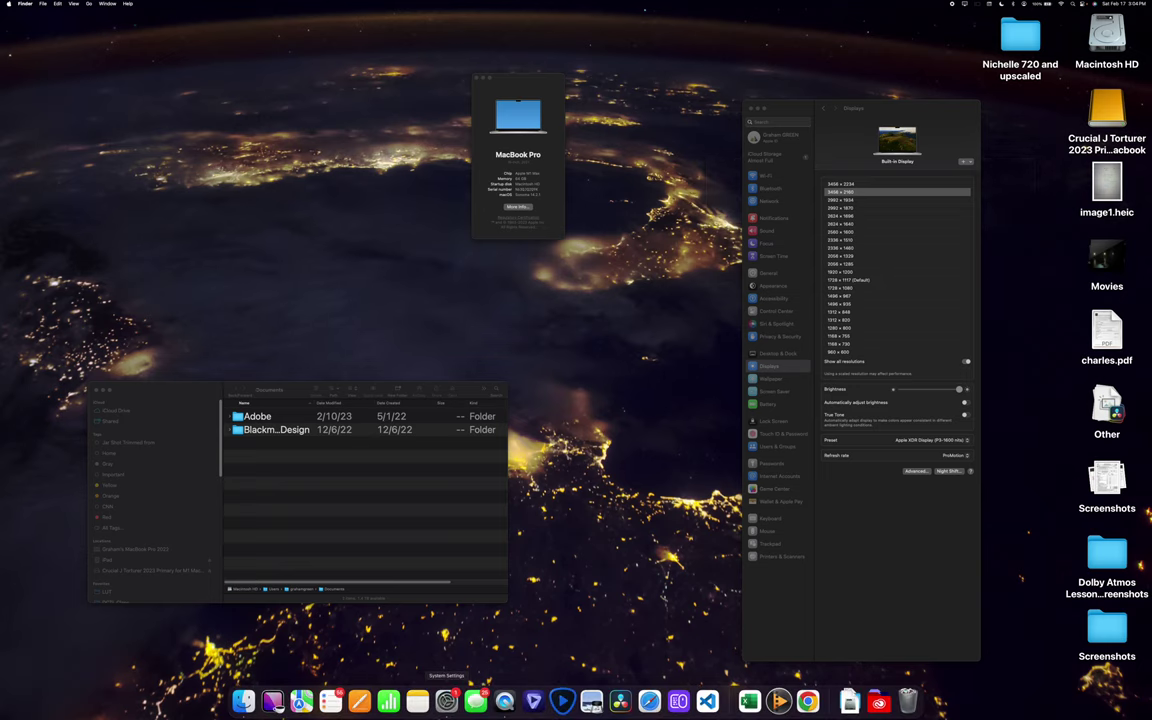
left_click(534, 703)
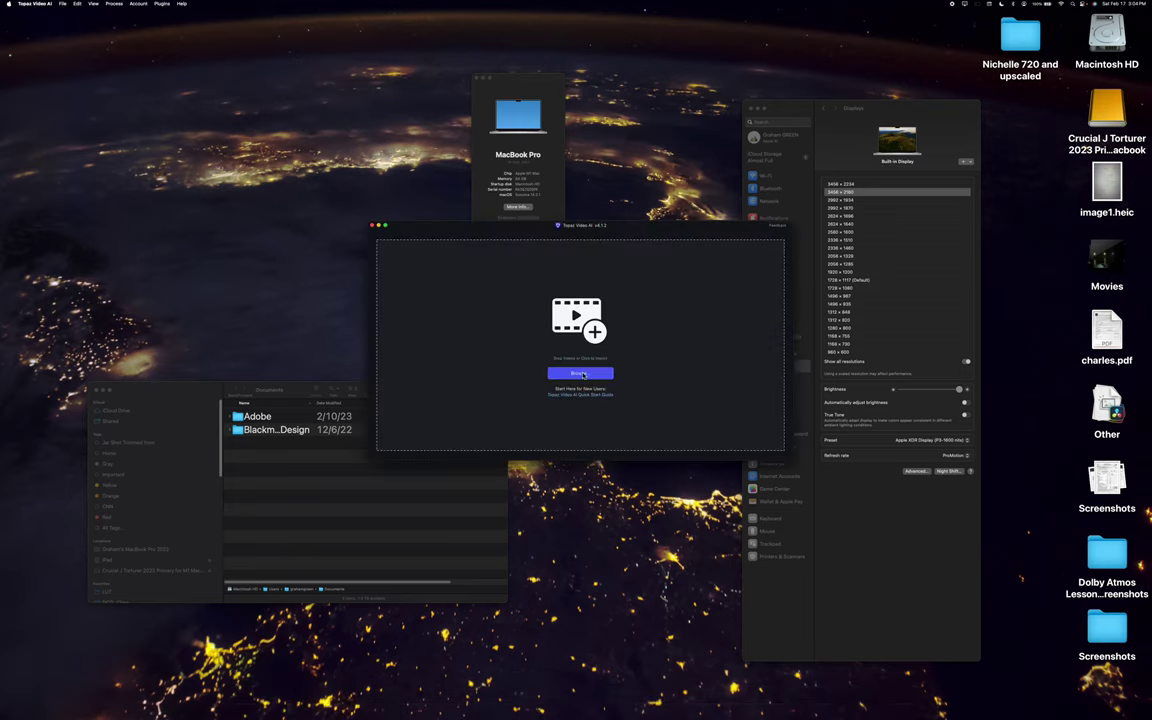
left_click(581, 374)
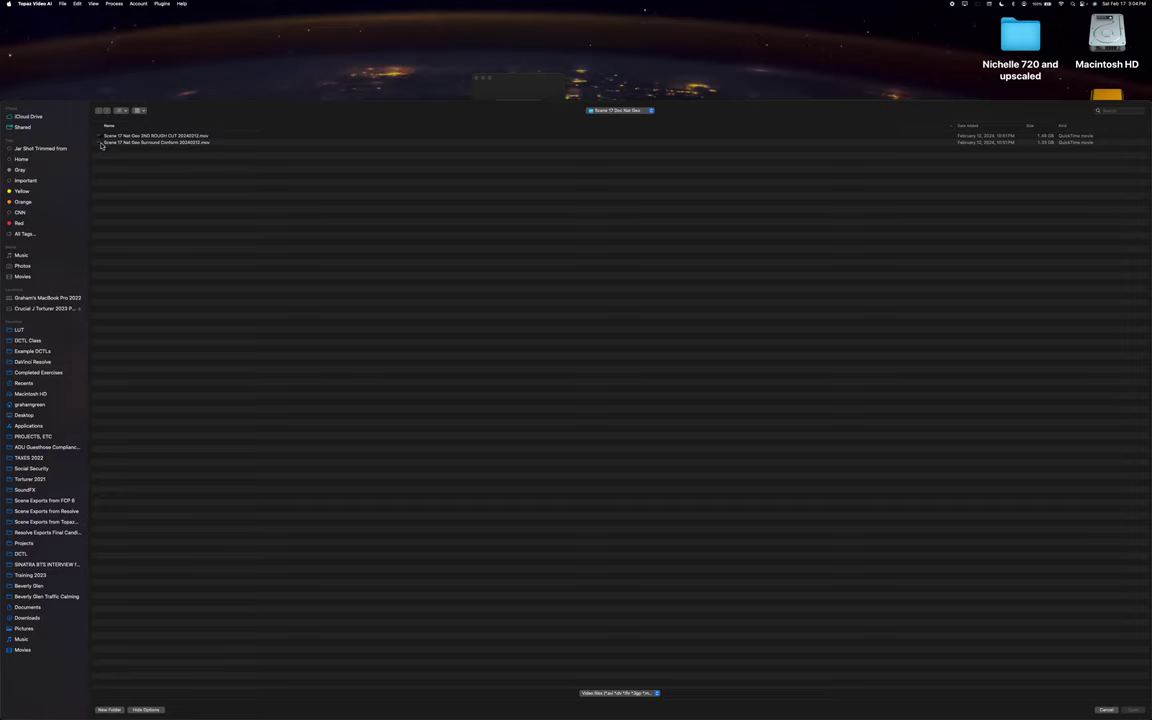
double_click(101, 143)
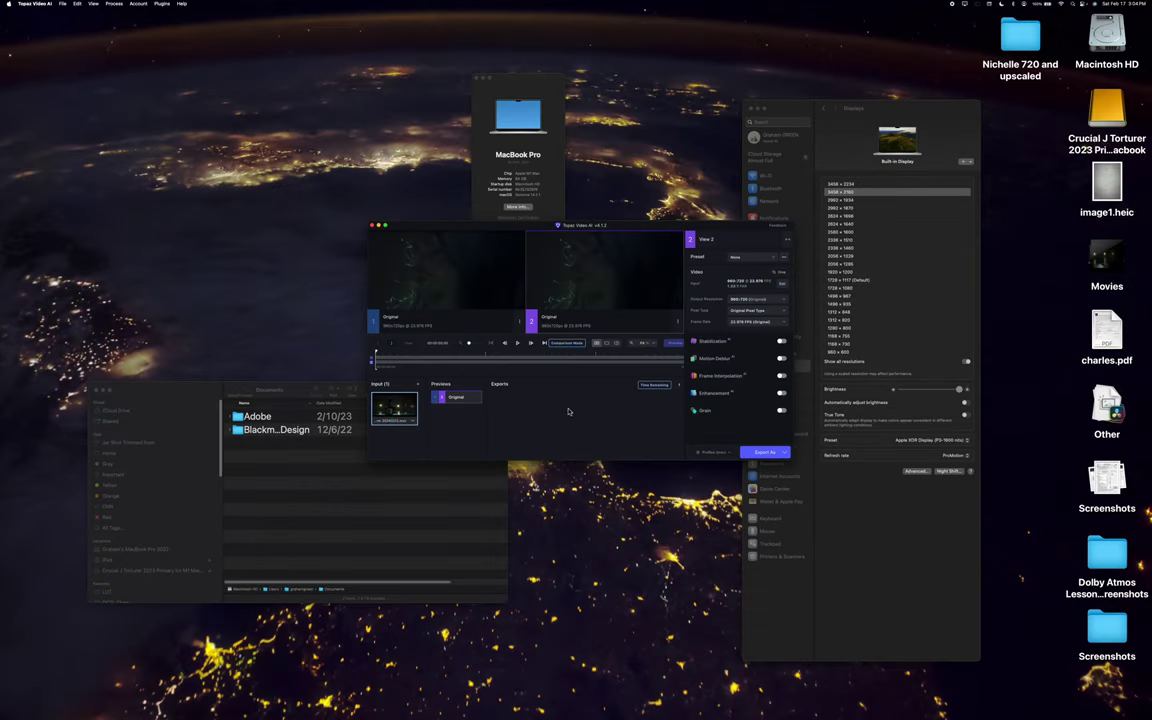
Move and enlarge the window, scrub to the seated interviewee, then go full screen
left_click_drag(648, 225, 324, 46)
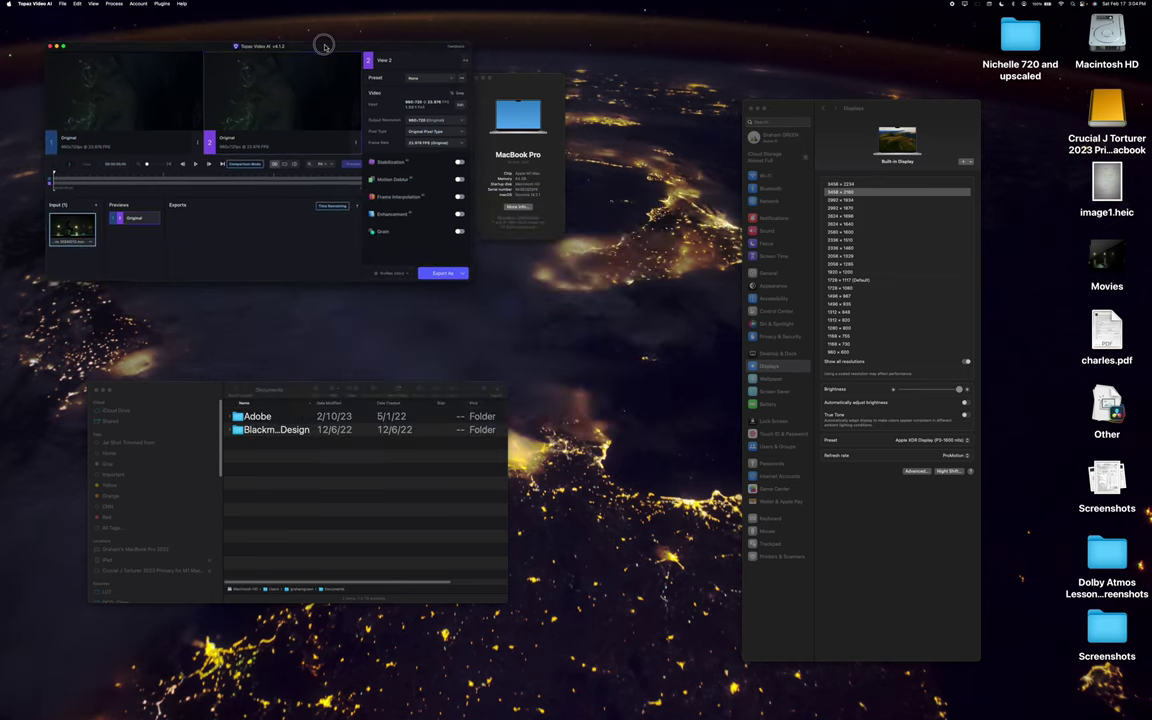
left_click_drag(469, 280, 1085, 660)
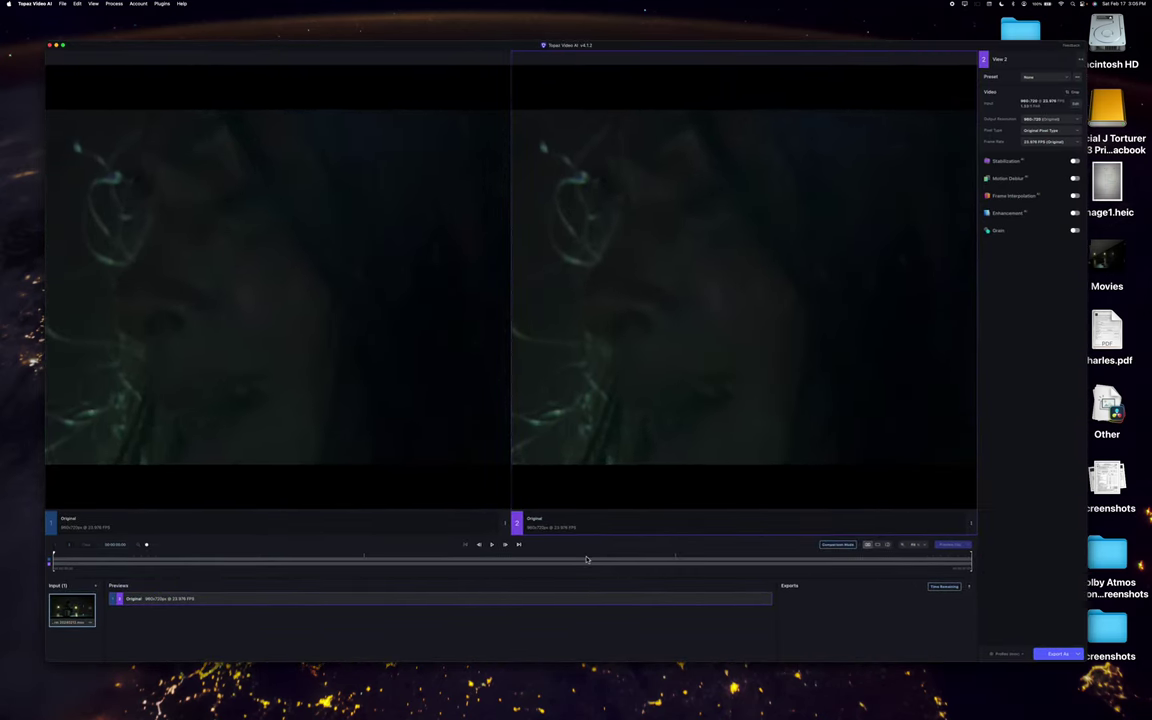
left_click_drag(586, 559, 775, 557)
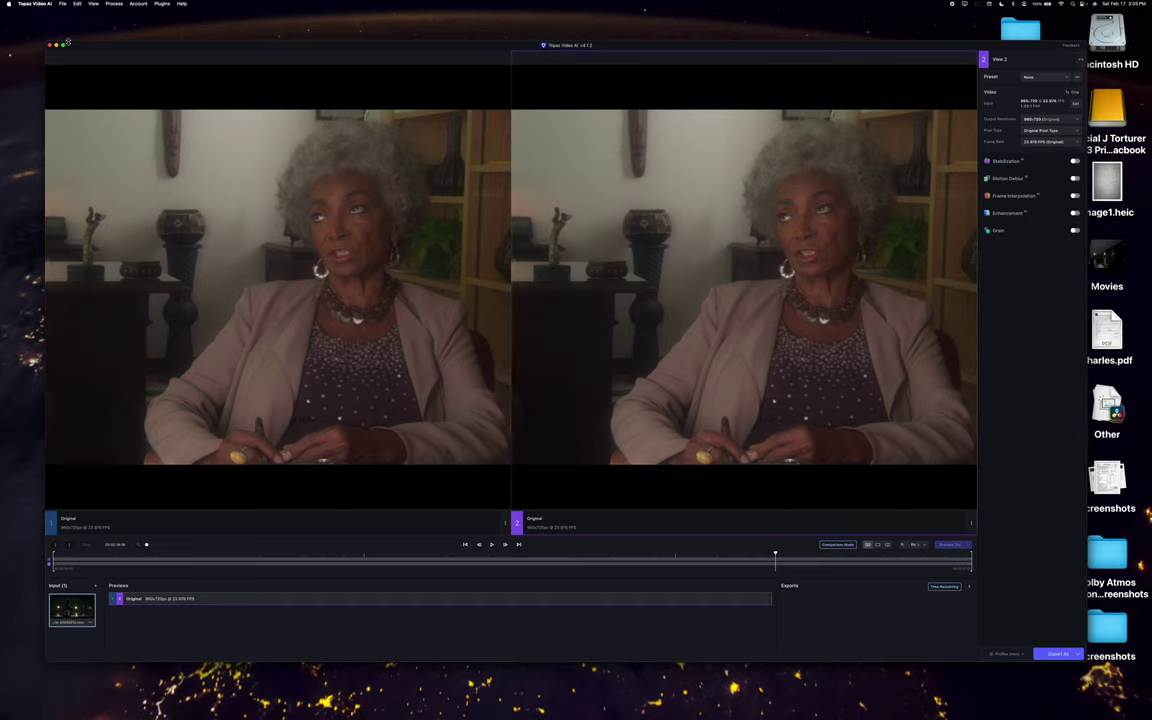
mouse_move(61, 45)
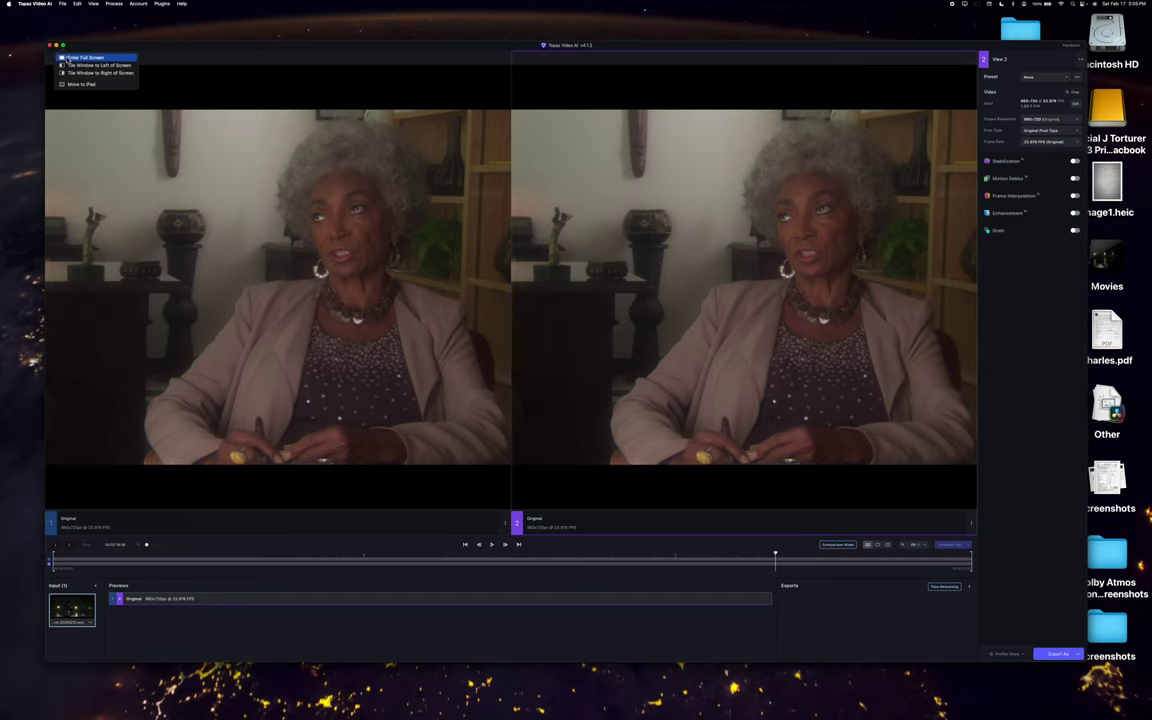
left_click(85, 57)
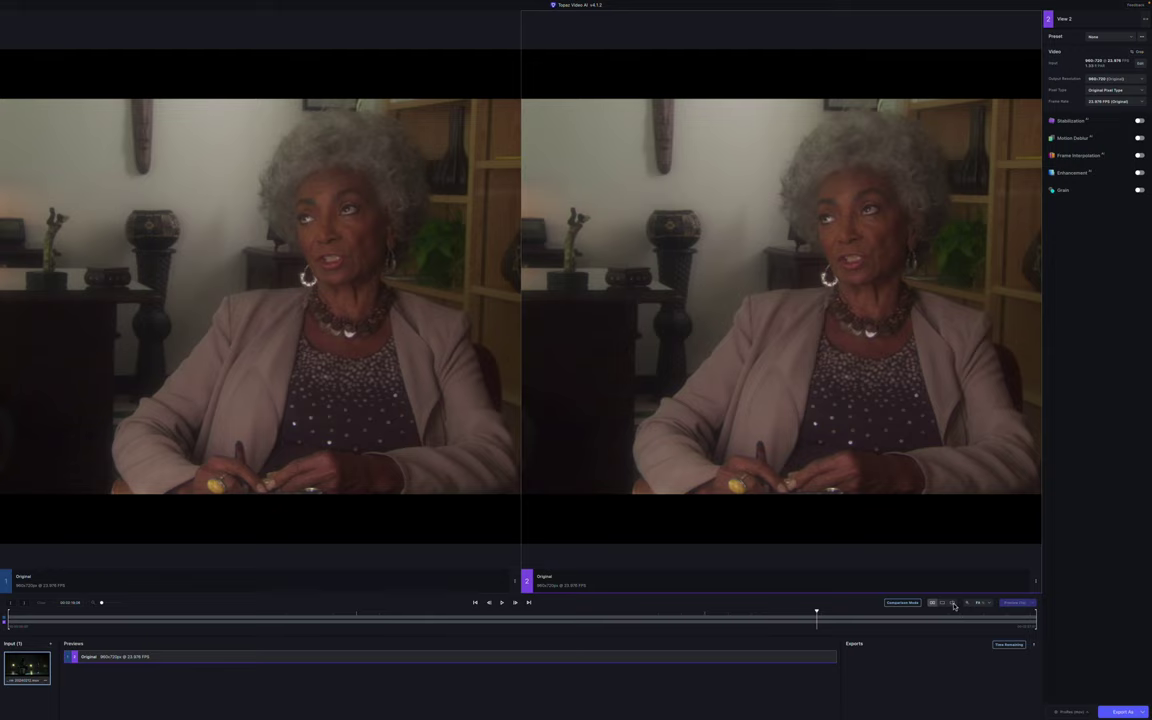
Switch the previews to a split-screen wipe with the divider across the woman's face
left_click(952, 603)
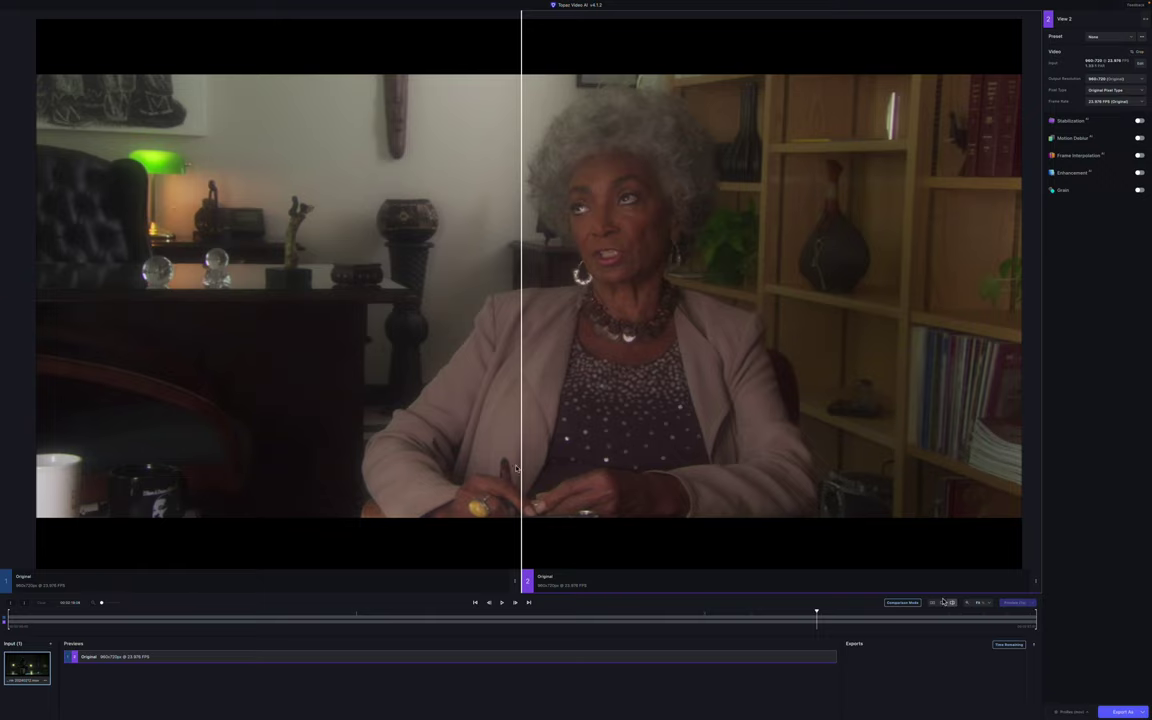
left_click_drag(521, 400, 690, 437)
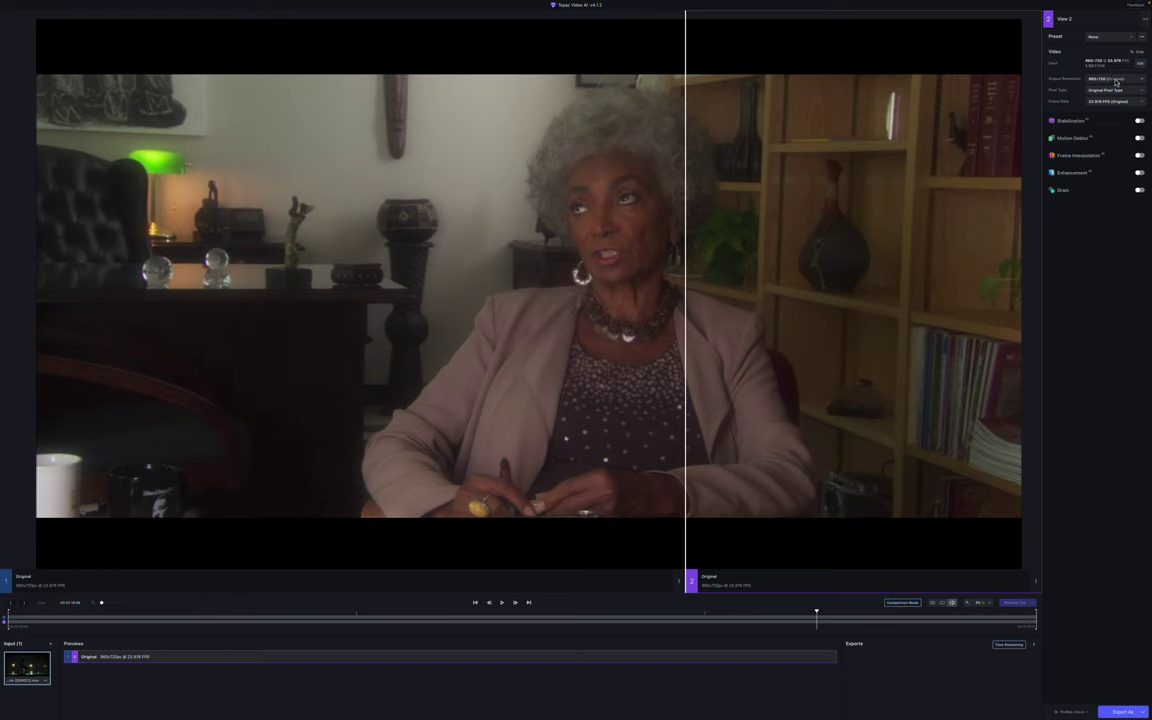
Set output to 2x Upscale (1920x1440) and the AI model to Proteus - Enhance HQ
left_click(1116, 82)
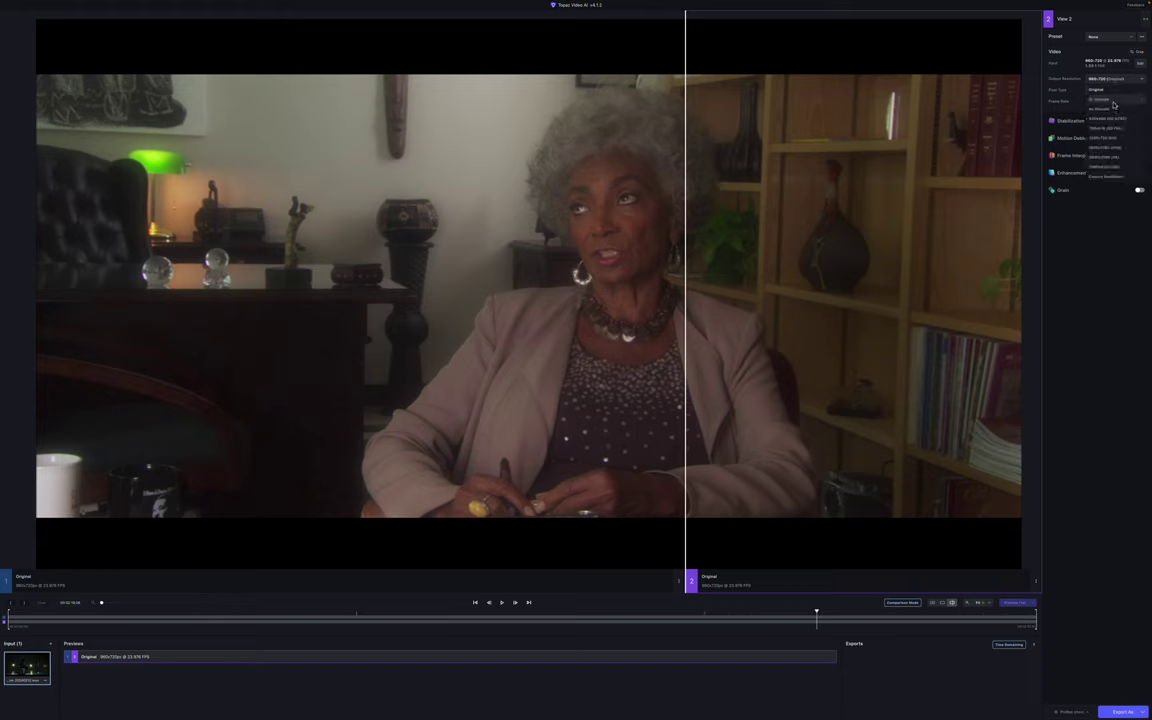
left_click(1113, 101)
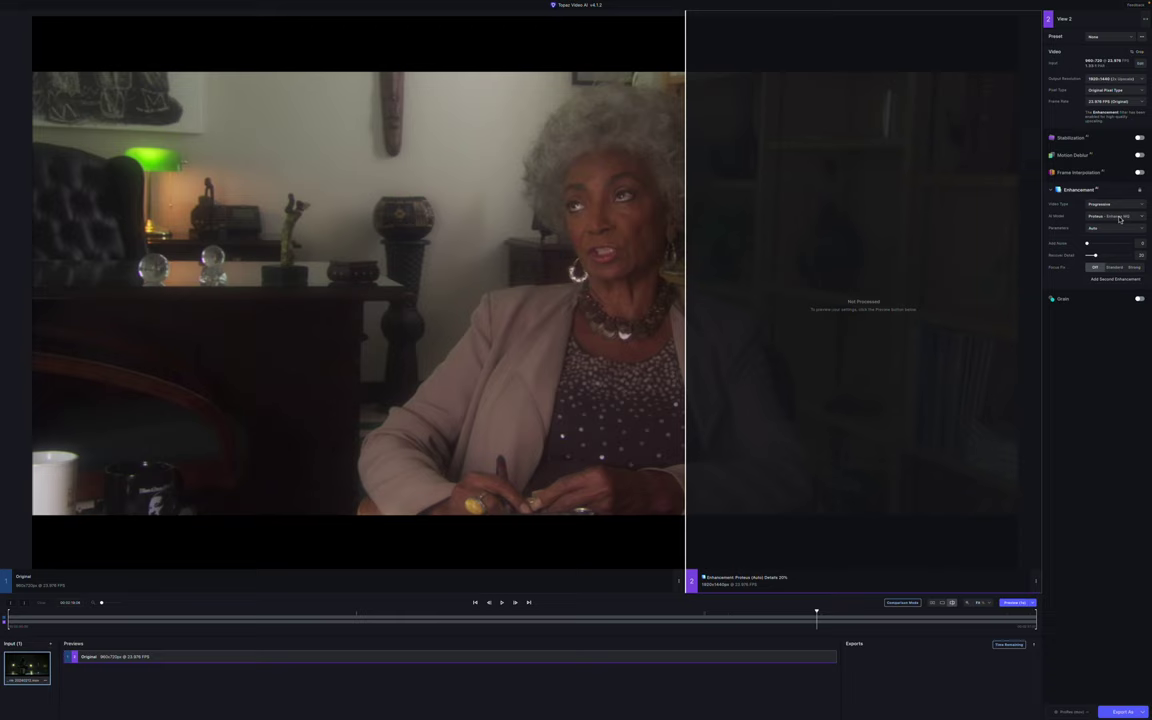
left_click(1119, 219)
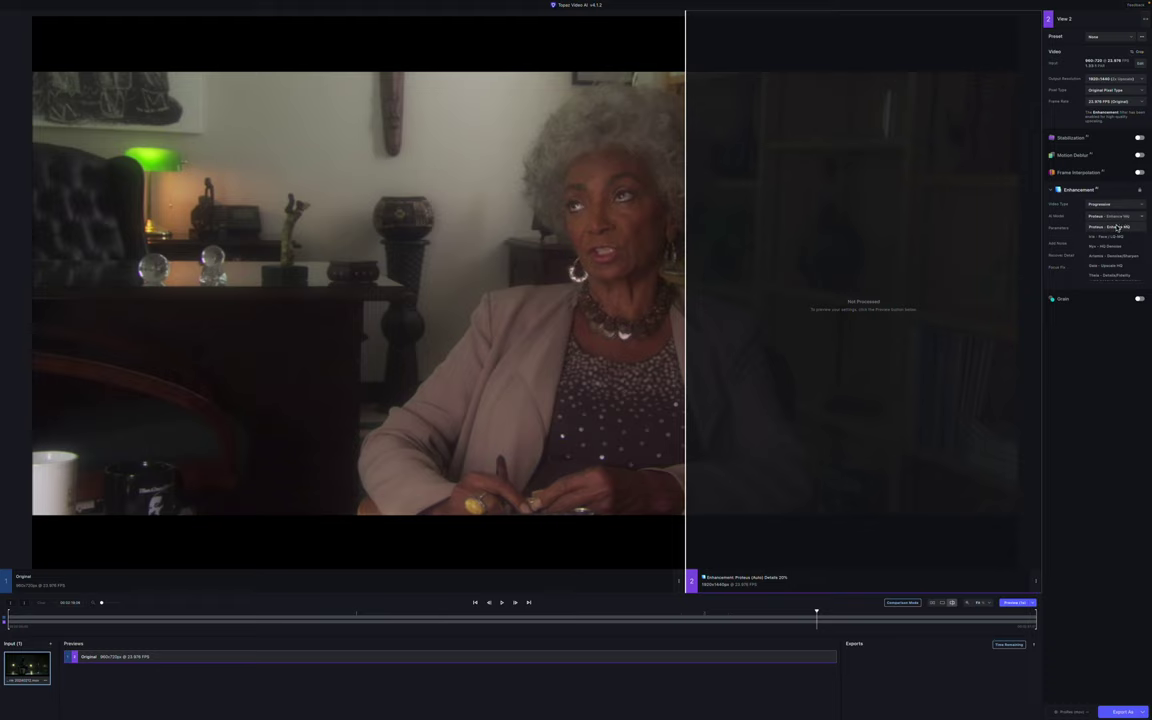
left_click(1108, 226)
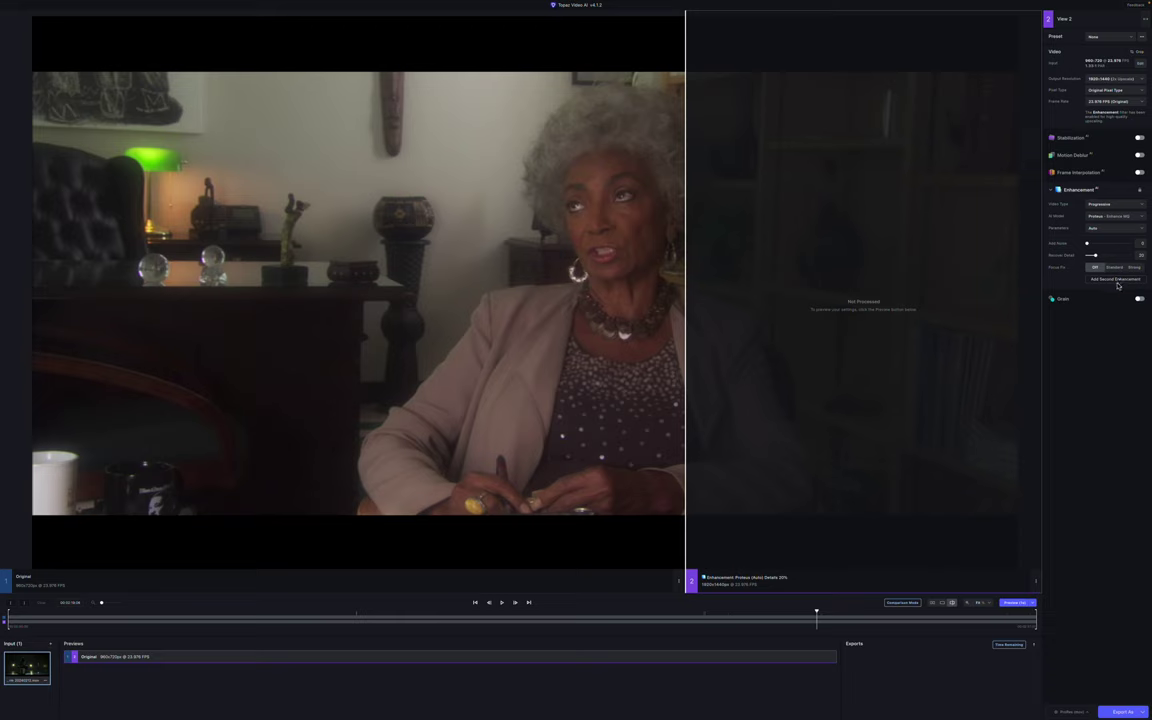
Render and play the Proteus preview, sweeping the divider to compare it with the original
left_click(1014, 603)
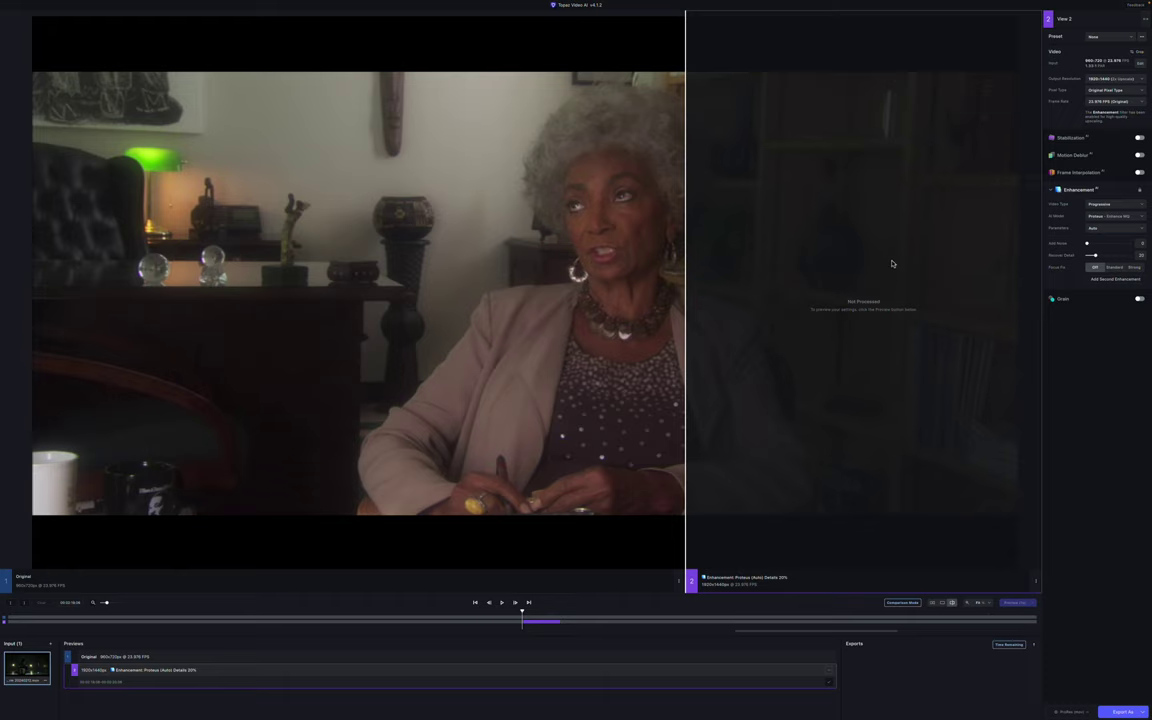
key("ctrl+p")
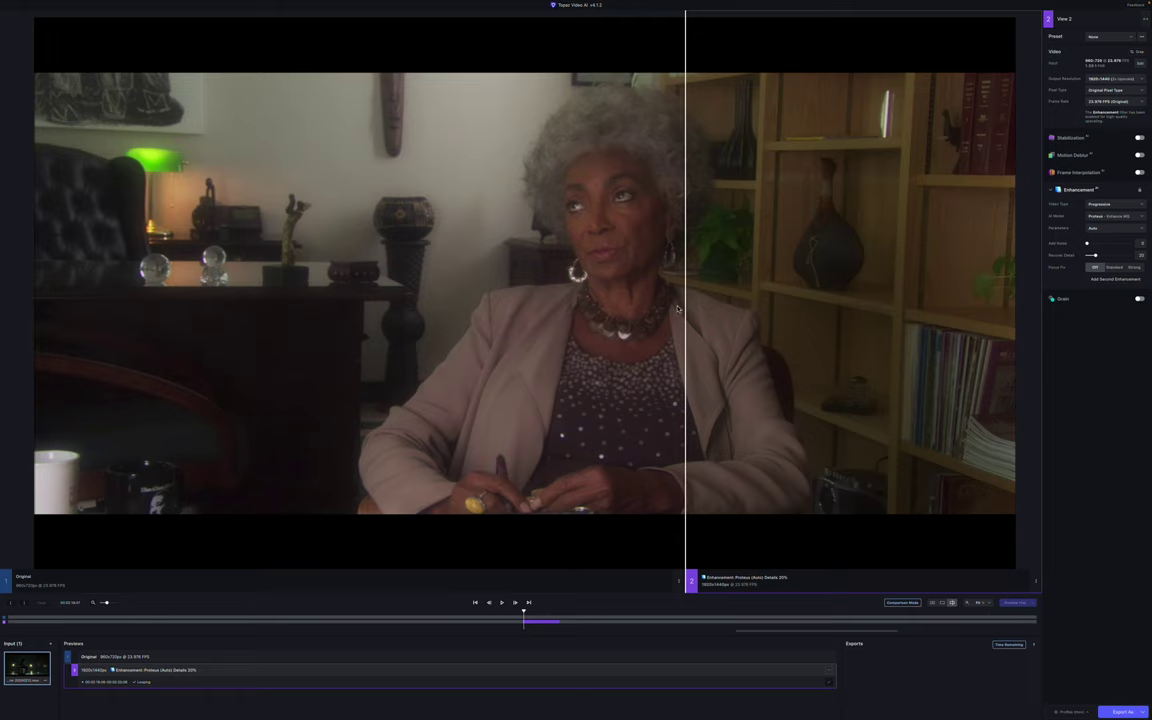
left_click_drag(688, 311, 478, 325)
Zoom into the face, compare the close-up with the divider, then zoom back out
scroll(481, 250, "up", 4)
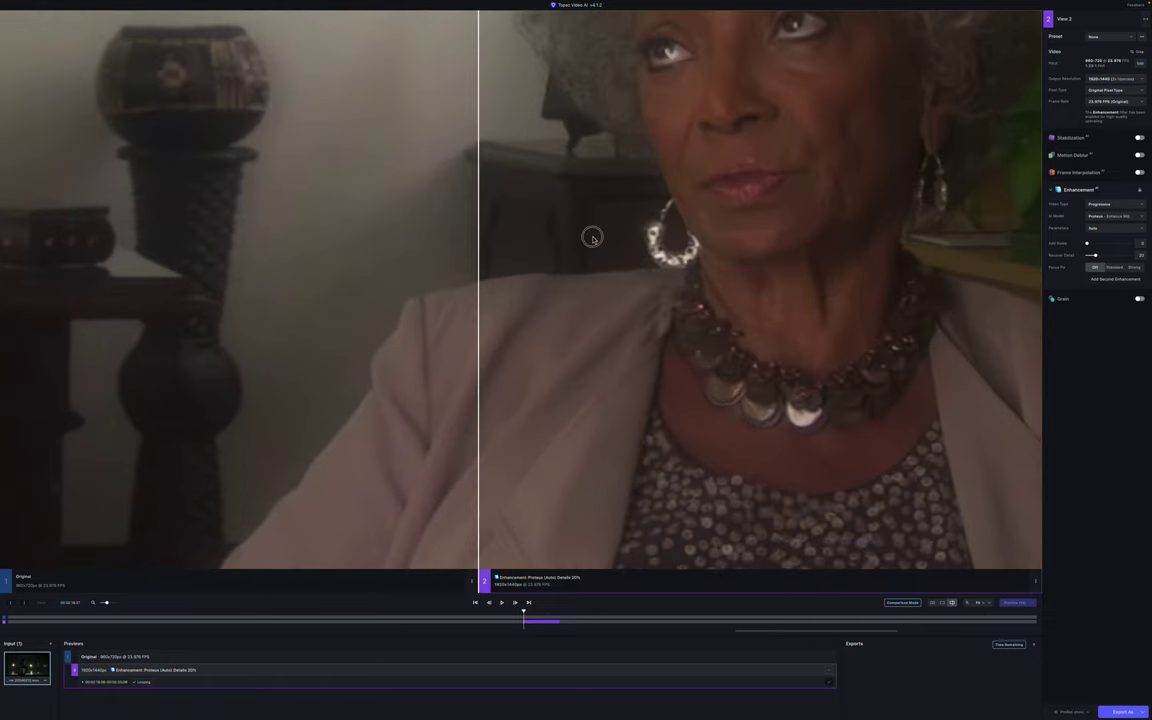
left_click_drag(591, 234, 553, 417)
scroll(565, 403, "up", 3)
scroll(550, 400, "up", 4)
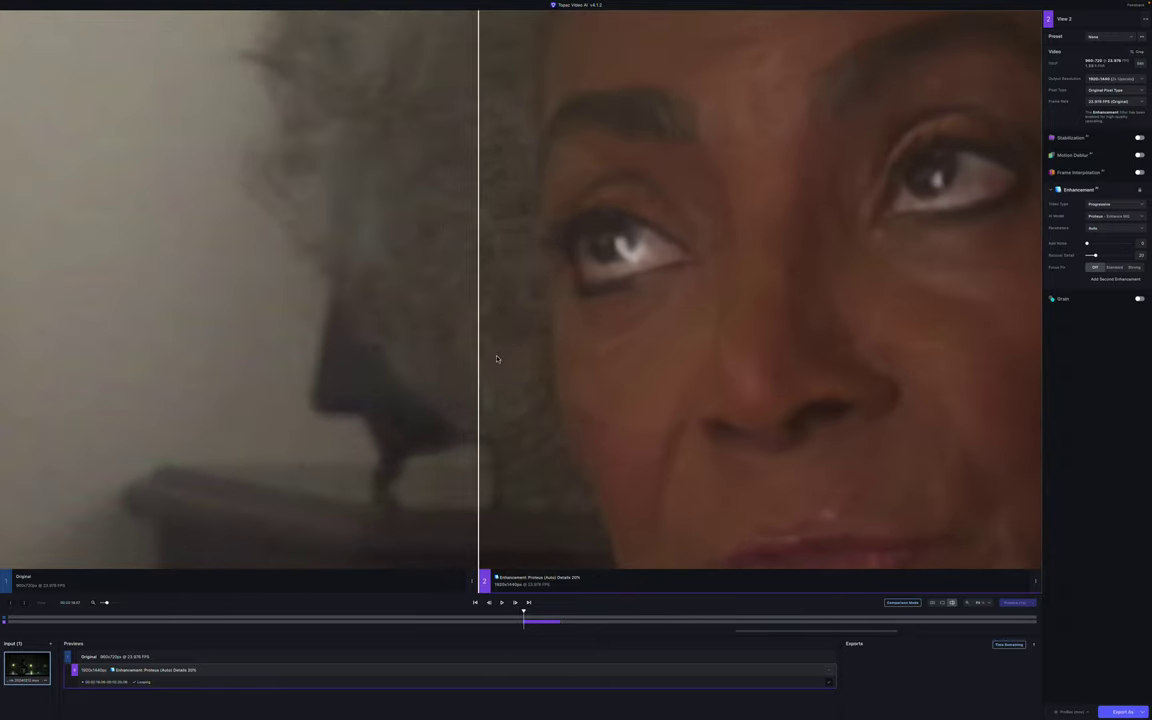
left_click_drag(479, 352, 503, 378)
scroll(729, 388, "down", 5)
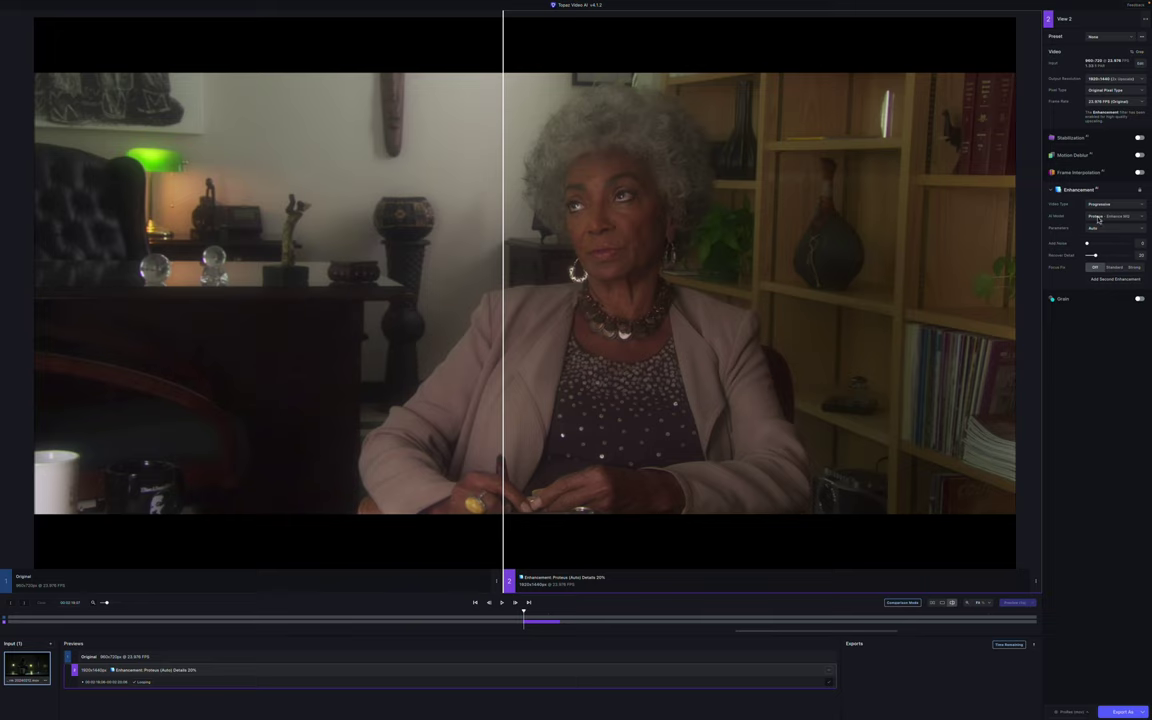
Switch the AI model to Iris - Faces LQ/MQ and render a preview
left_click(1137, 219)
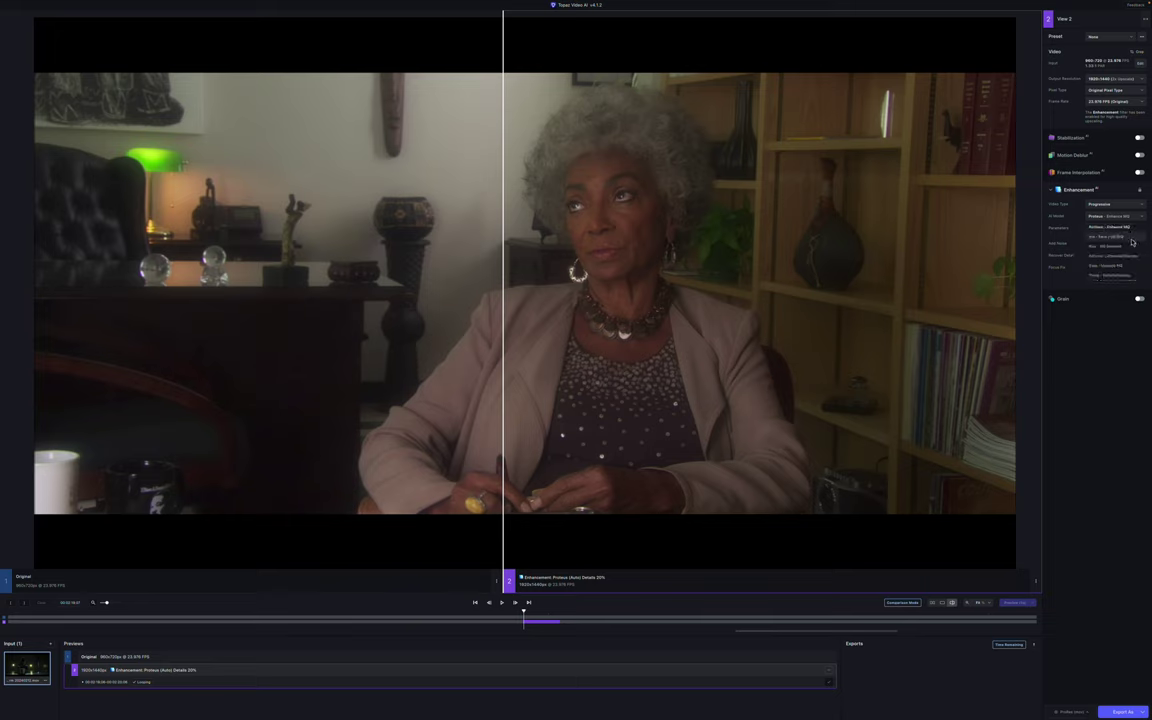
left_click(1132, 237)
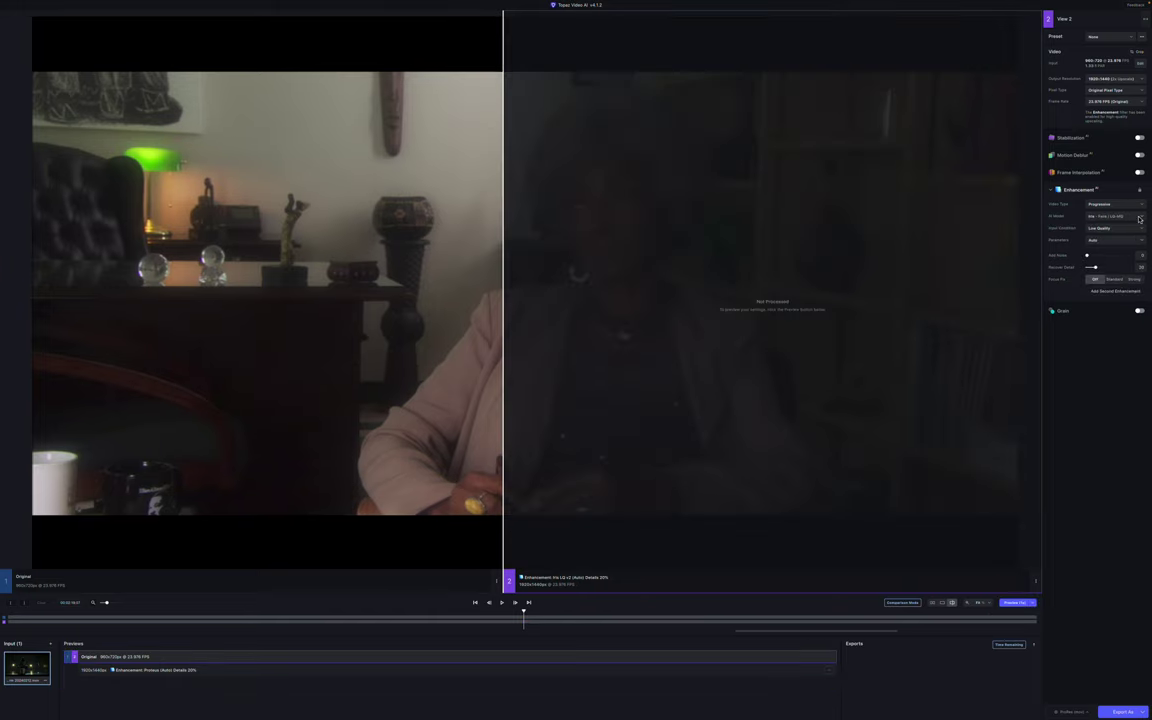
left_click(1015, 605)
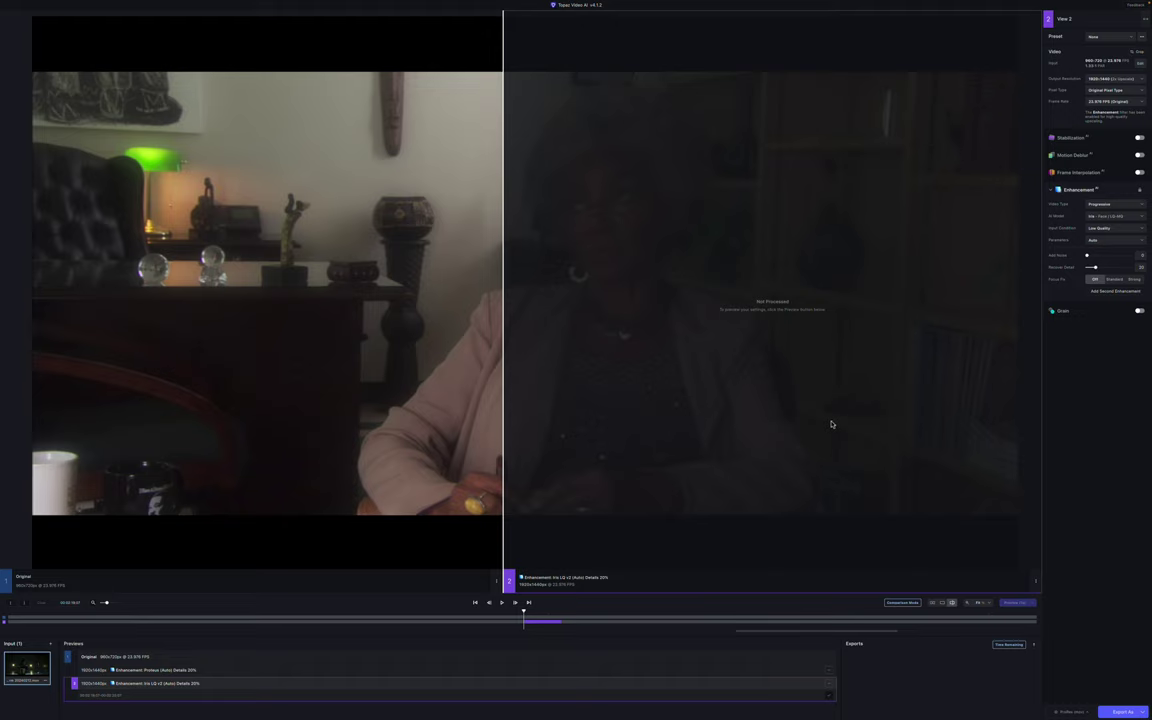
Render an Iris preview with Medium Quality input condition, then switch the model to Nyx
left_click(1125, 231)
left_click(1110, 248)
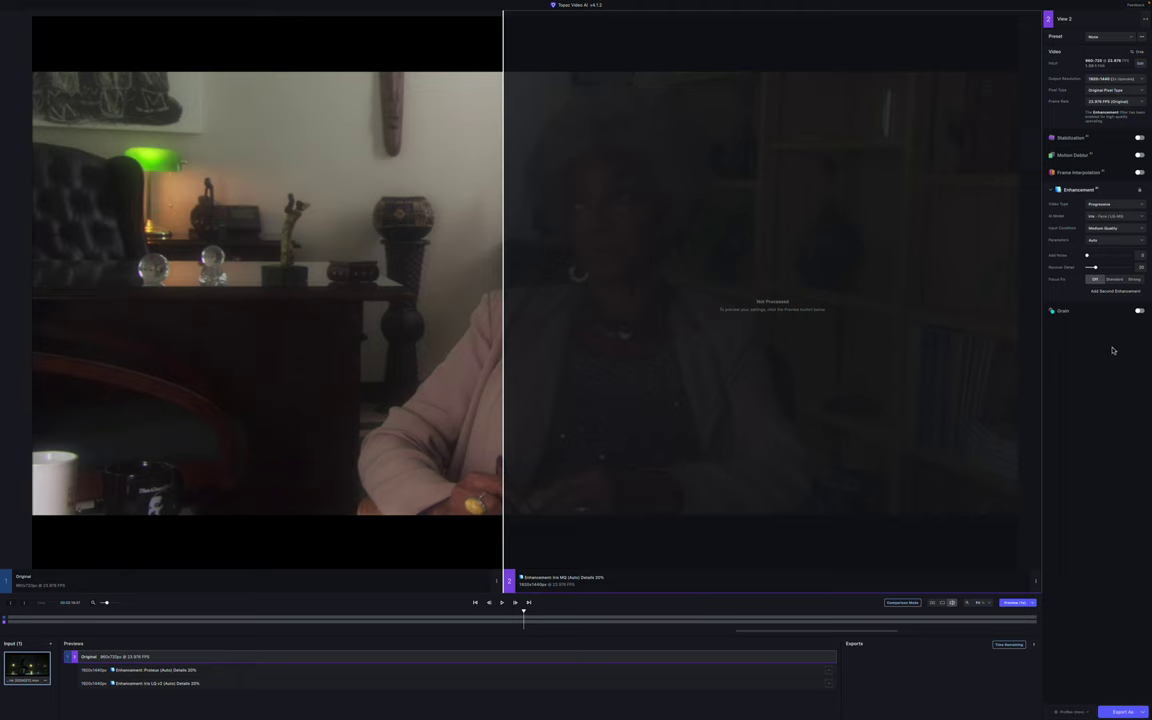
left_click(1015, 603)
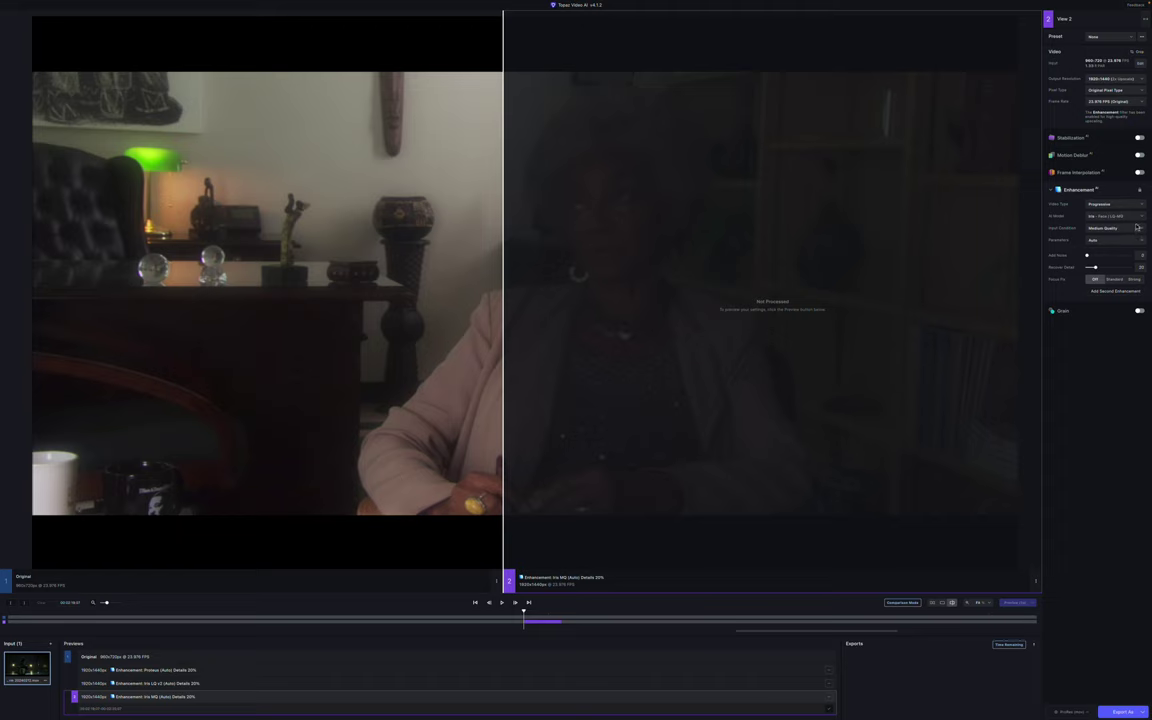
left_click(1135, 218)
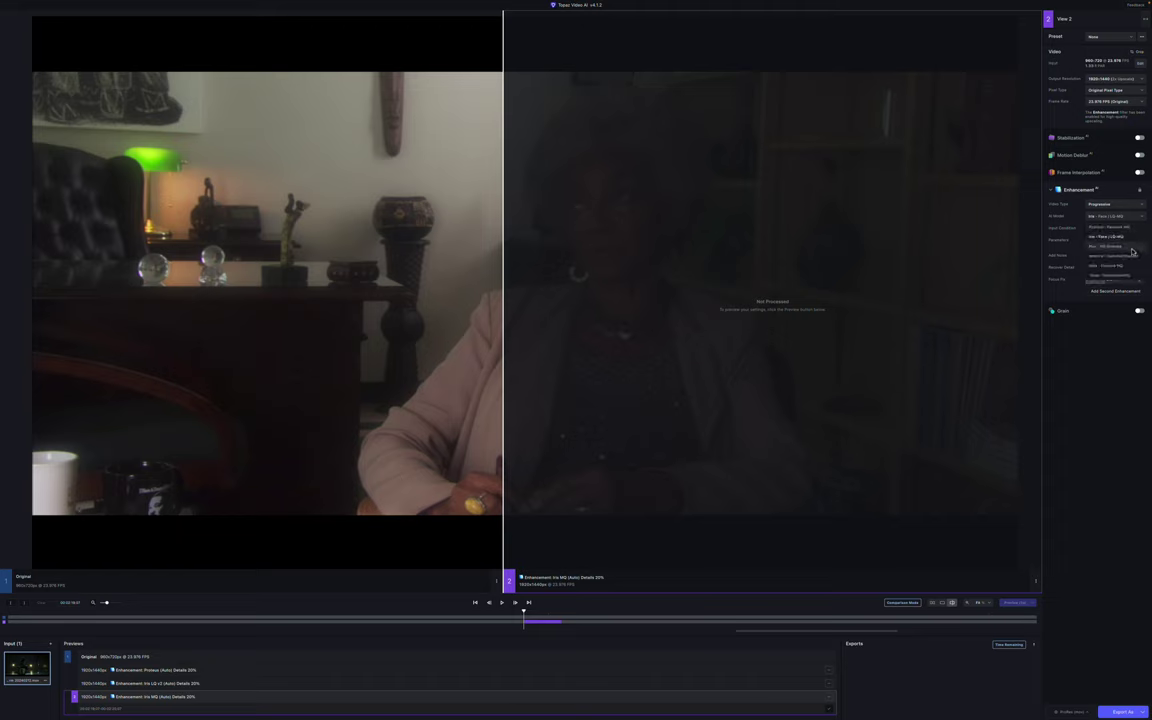
left_click(1133, 249)
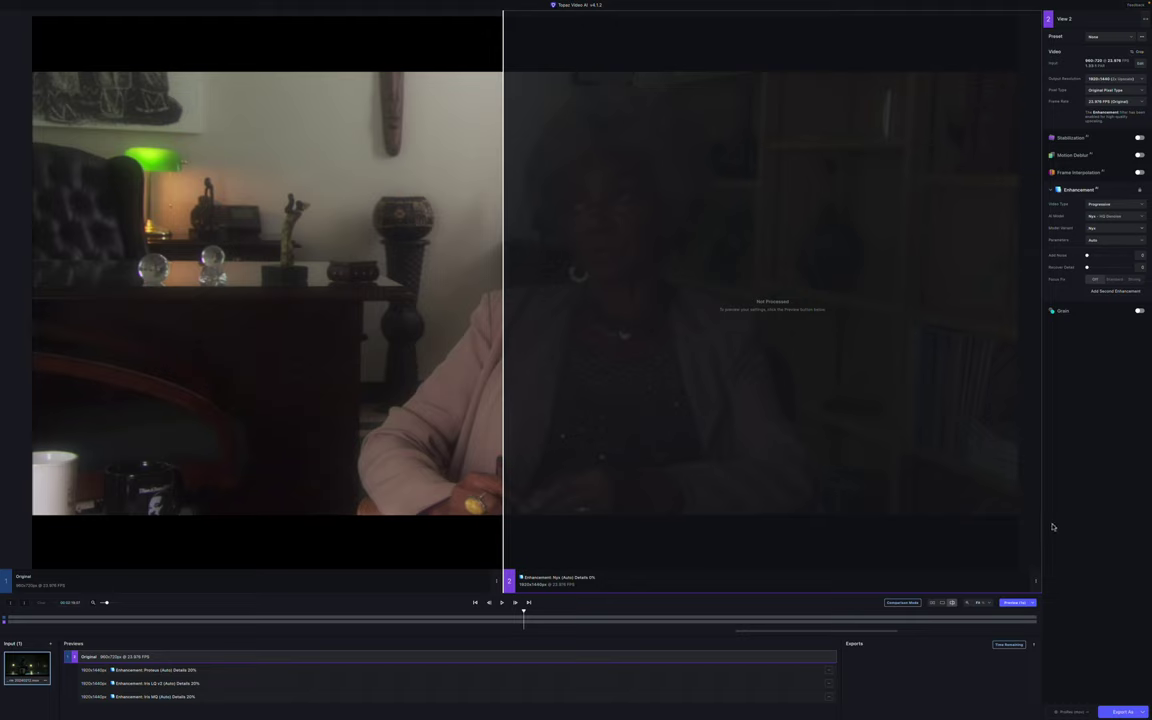
Render a Nyx preview, switch the variant to Nyx Fast, and render a second preview
left_click(1016, 603)
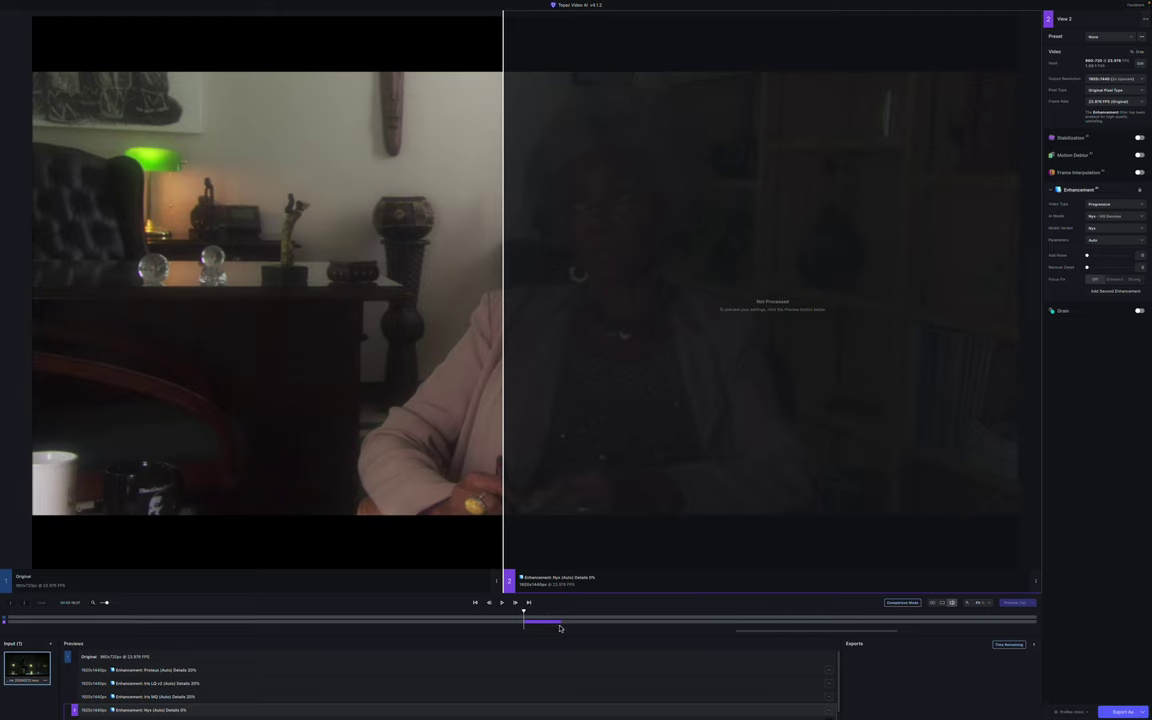
left_click(1140, 230)
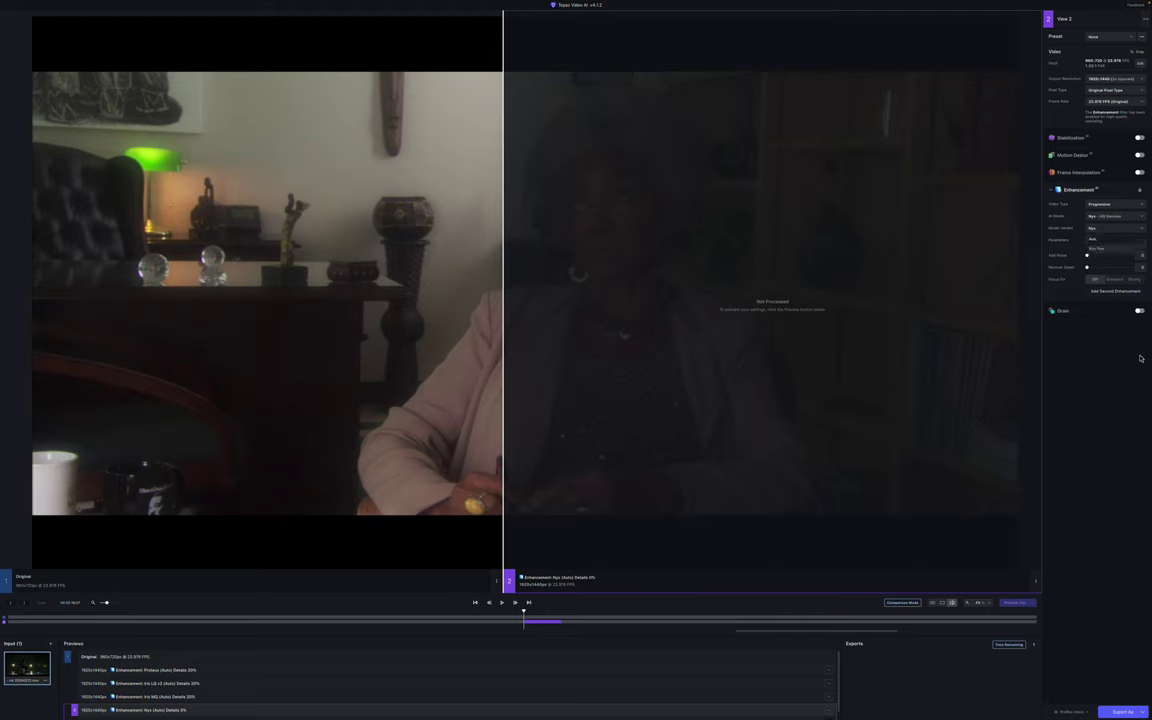
left_click(1121, 231)
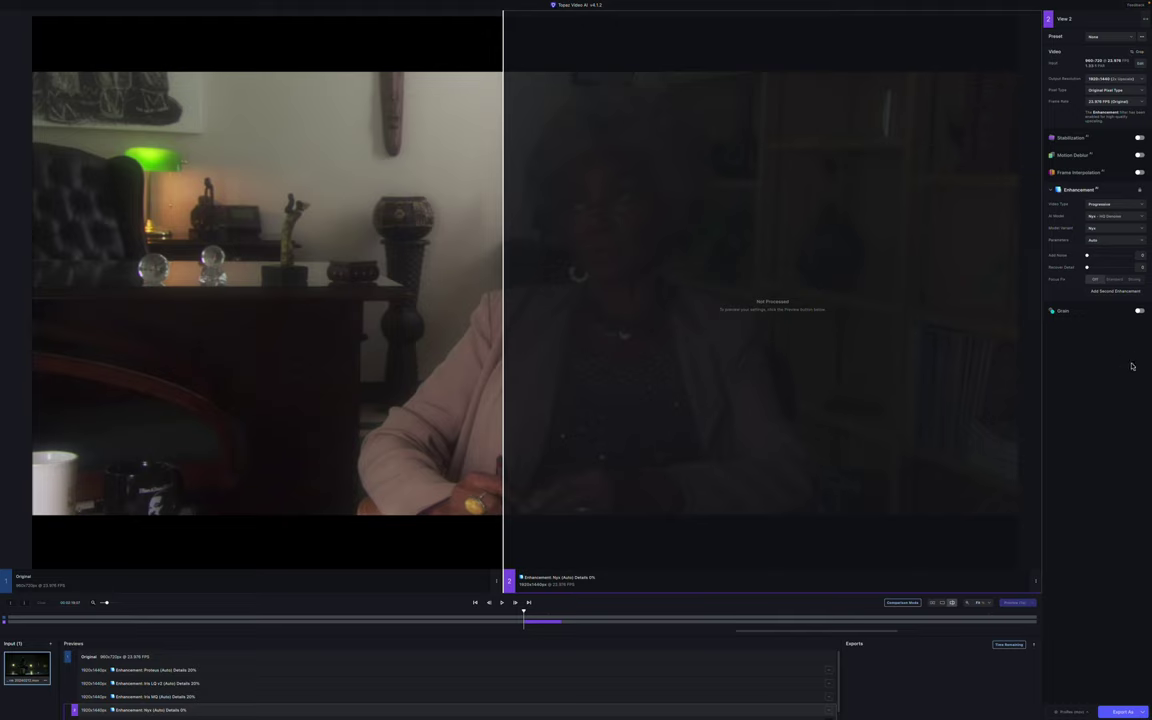
left_click(1121, 231)
left_click(1117, 250)
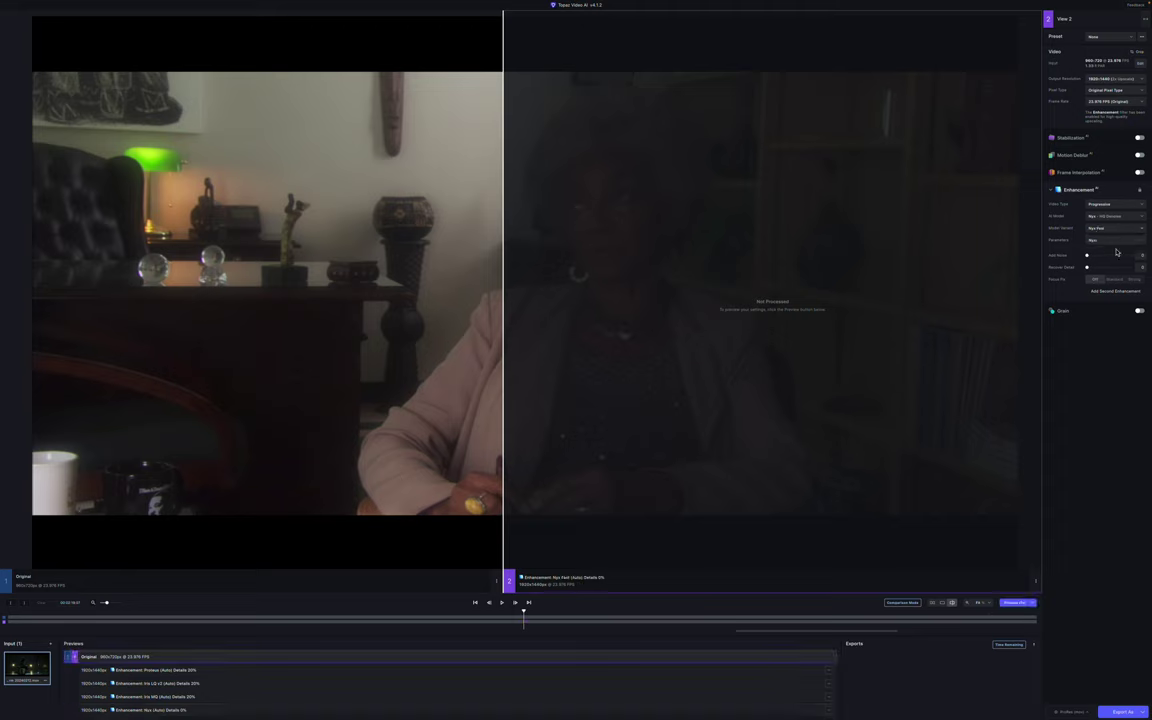
left_click(1014, 603)
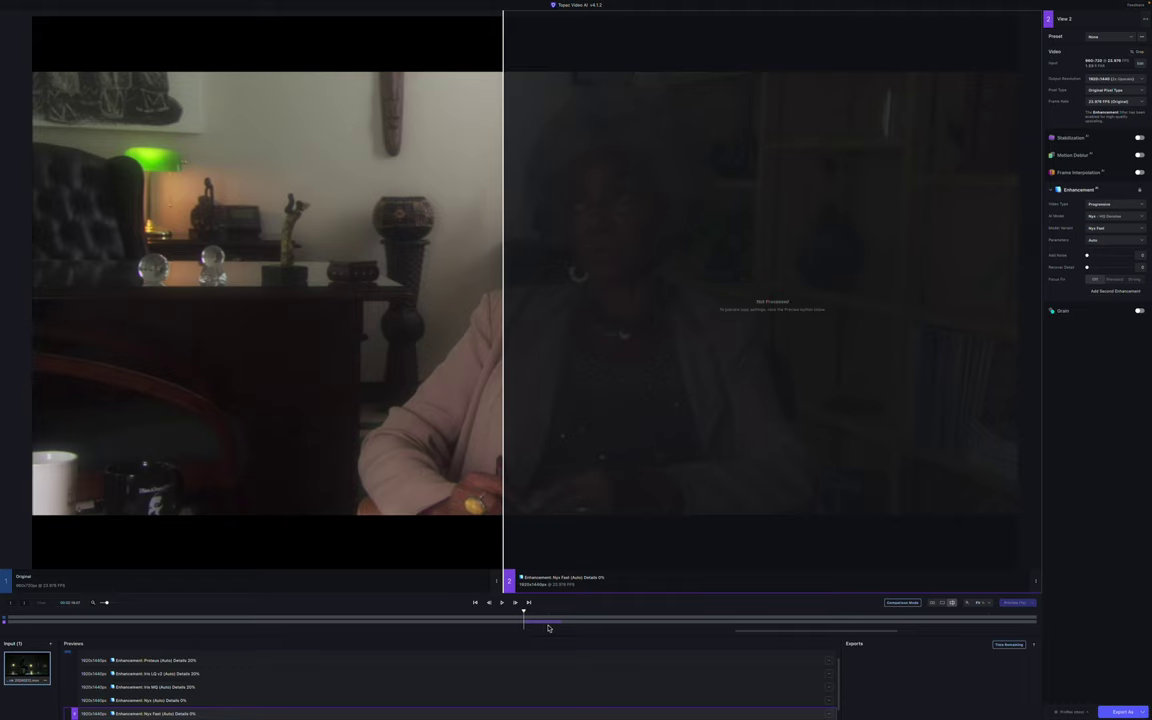
left_click(1123, 231)
Switch the AI model to Artemis High Quality and render its Details 20% preview
left_click(1120, 217)
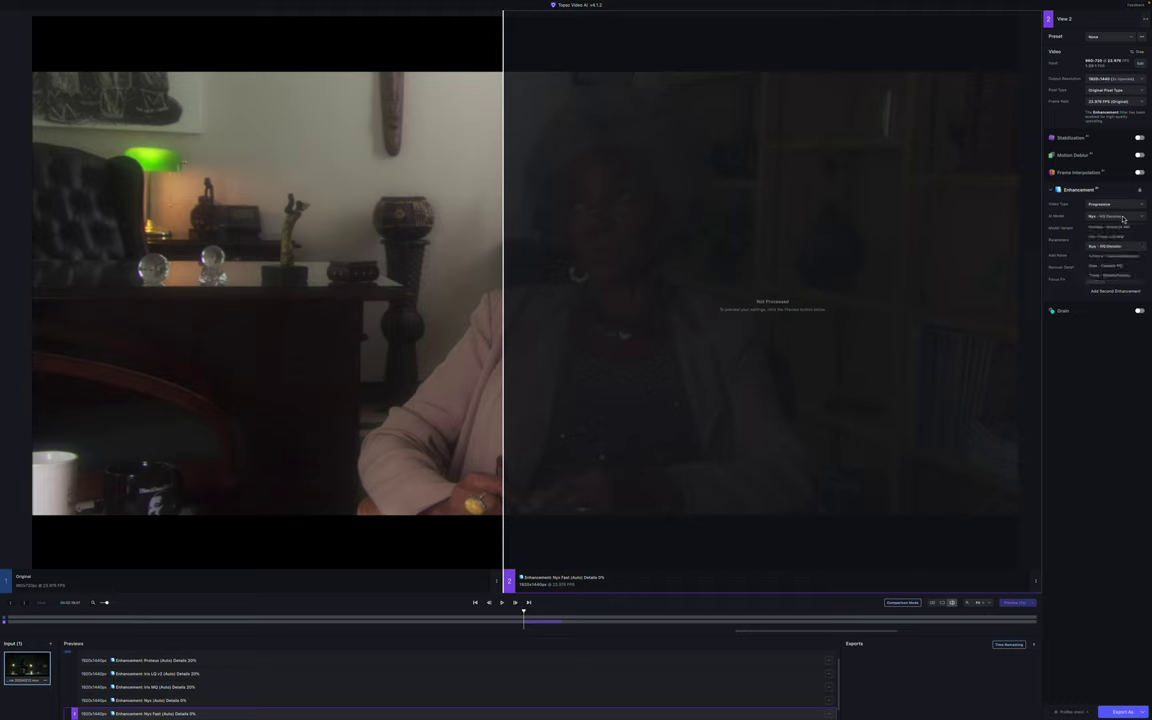
left_click(1118, 257)
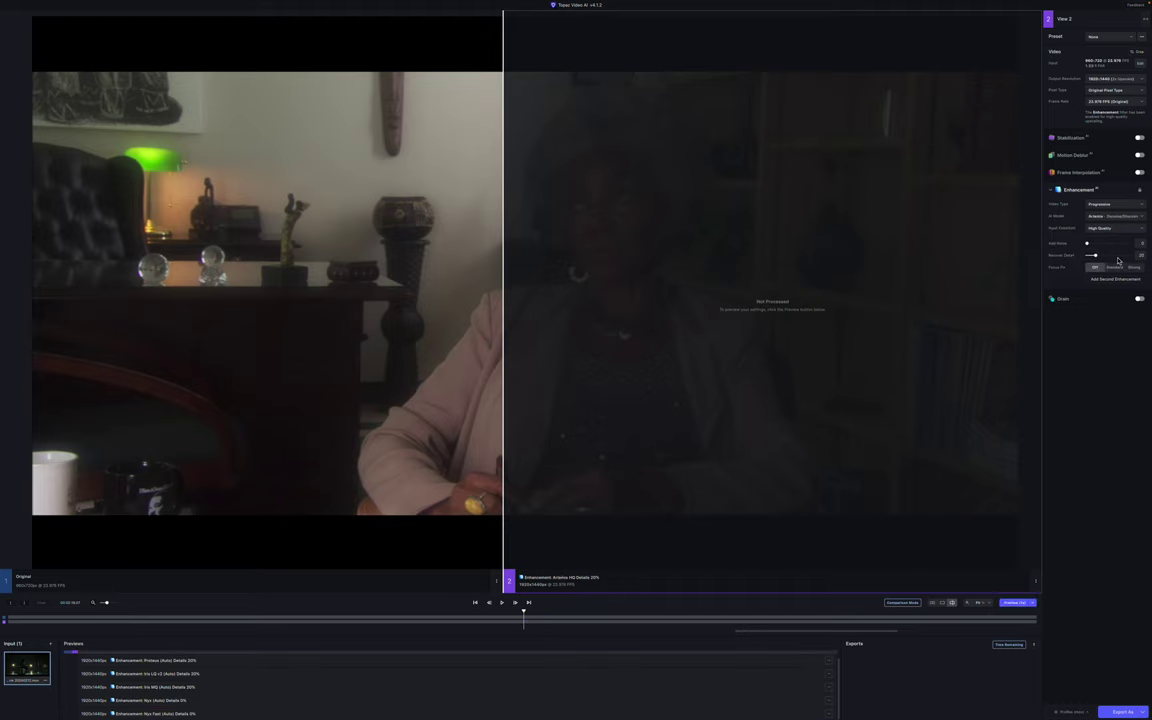
left_click(1015, 603)
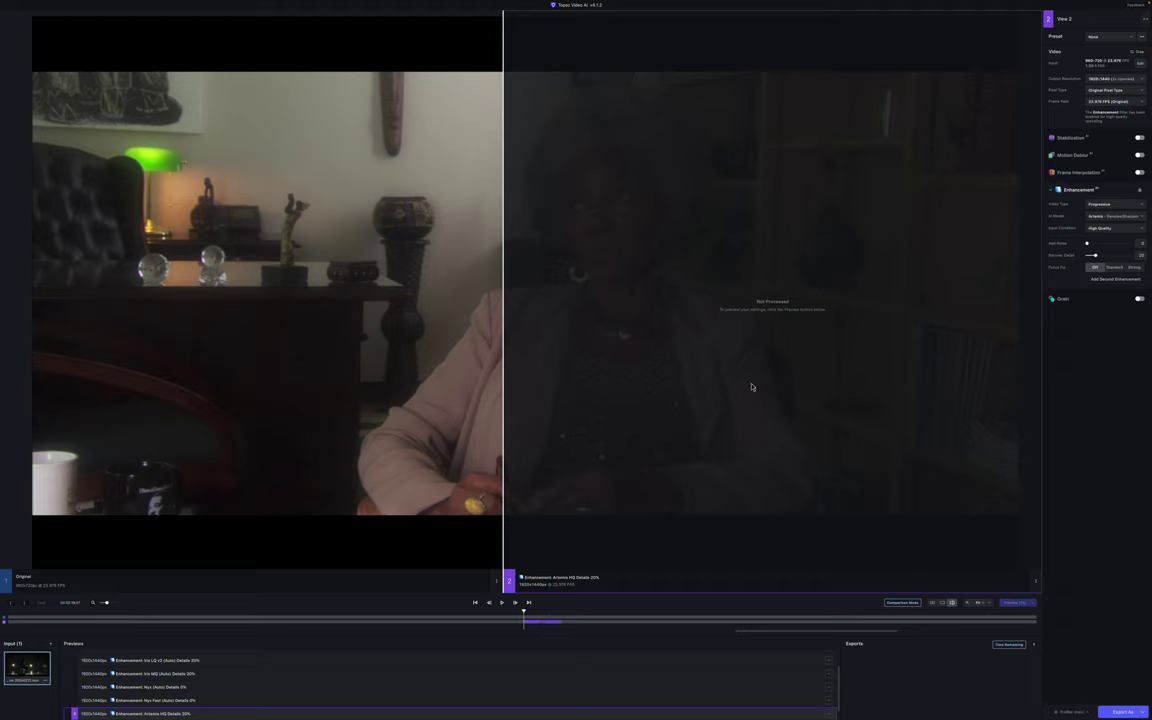
Set Artemis input condition to Medium Quality and render an Artemis MQ preview
left_click(1133, 230)
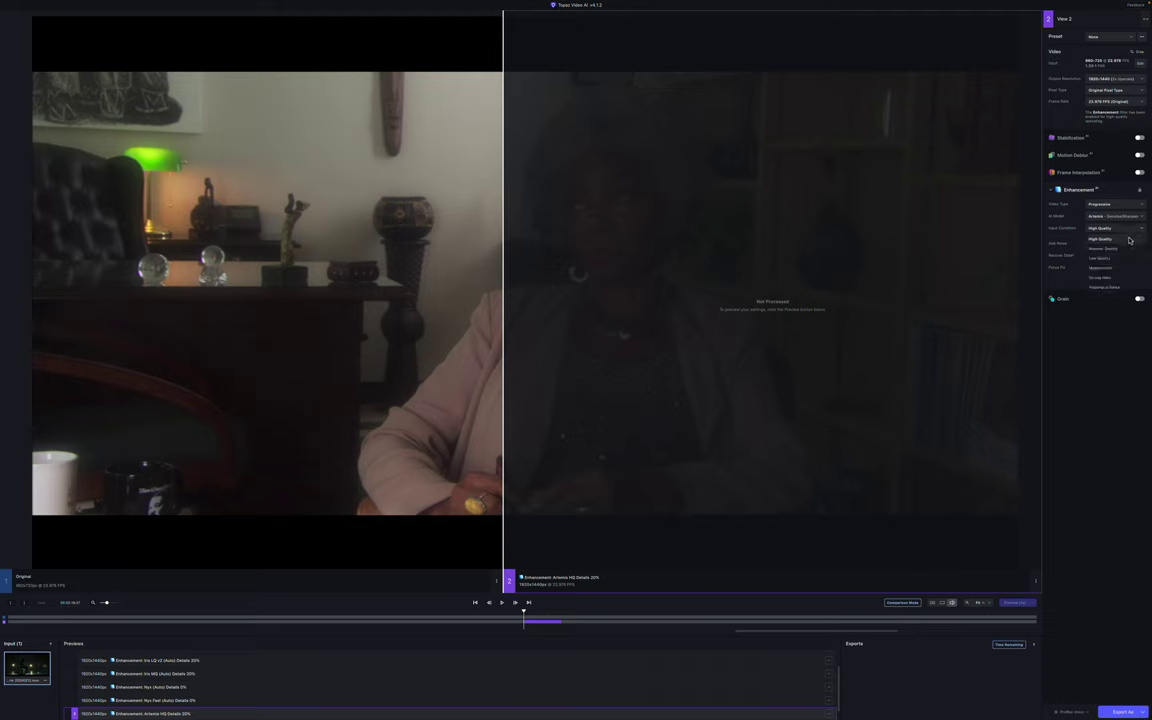
left_click(1123, 251)
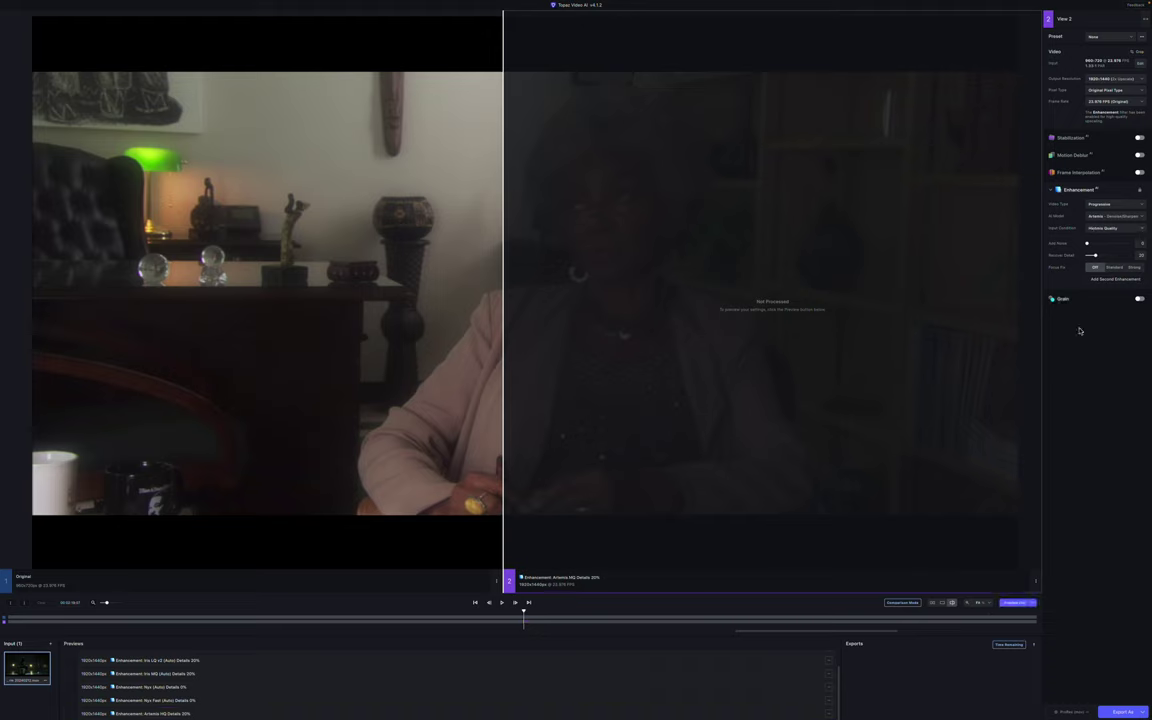
left_click(1013, 603)
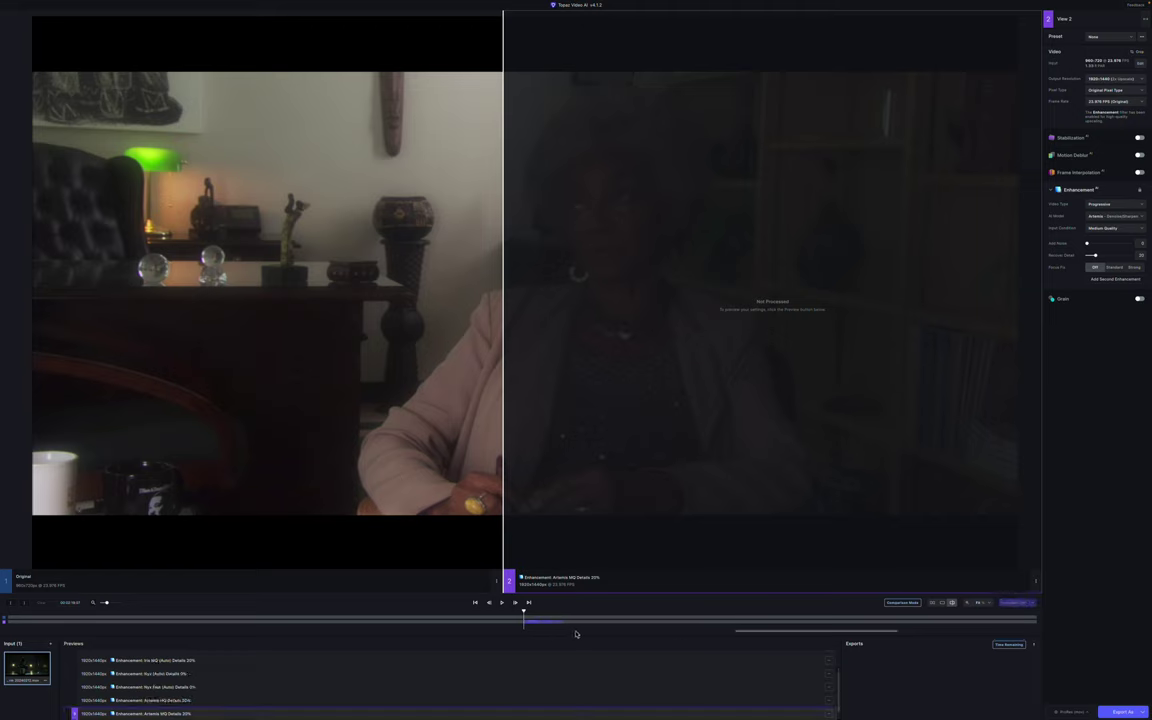
Set Artemis input condition to Low Quality and render an Artemis LQ preview
left_click(1130, 229)
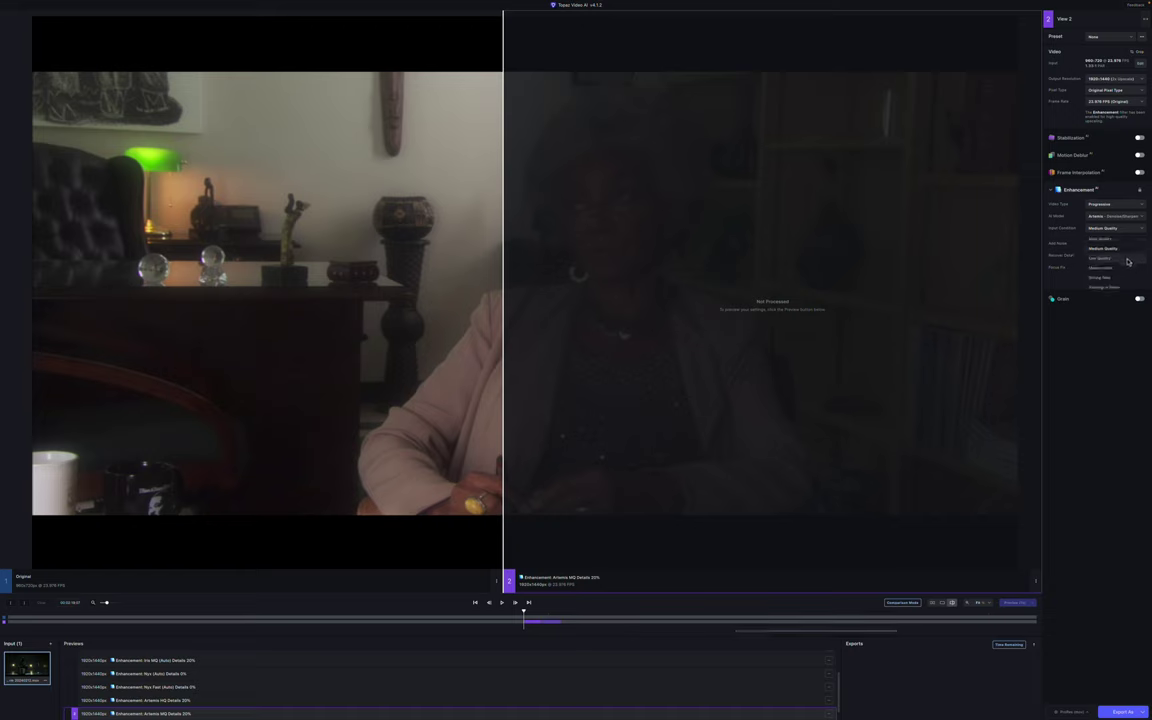
left_click(1127, 260)
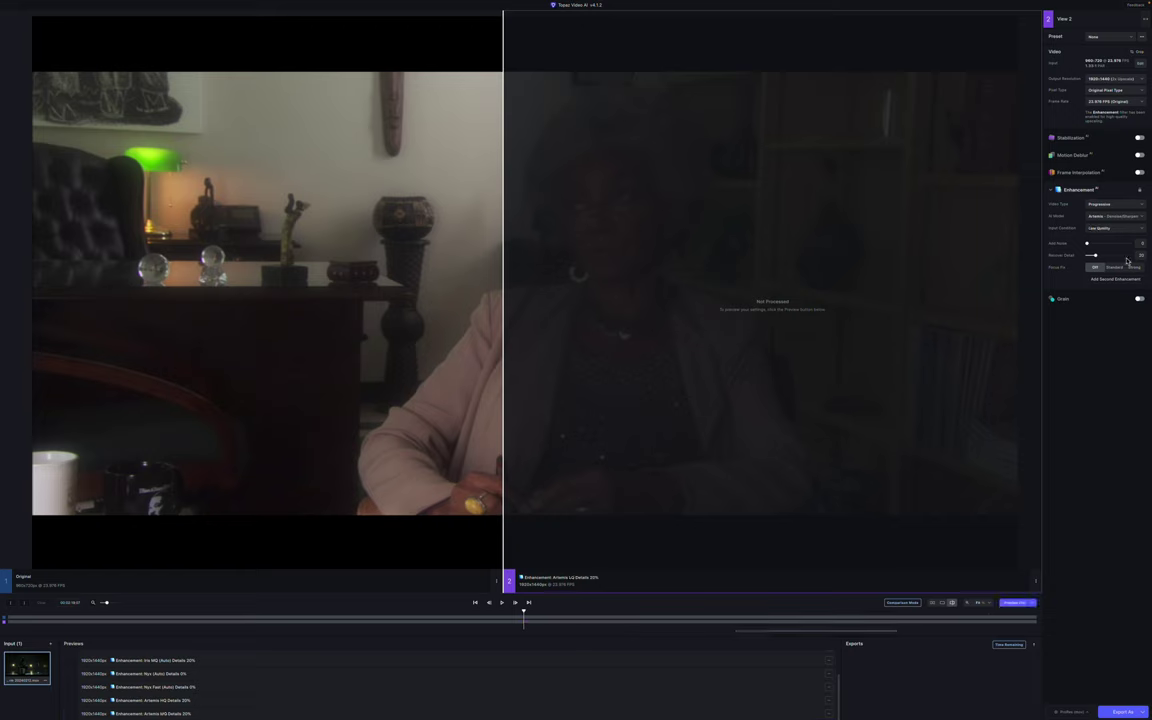
left_click(1016, 605)
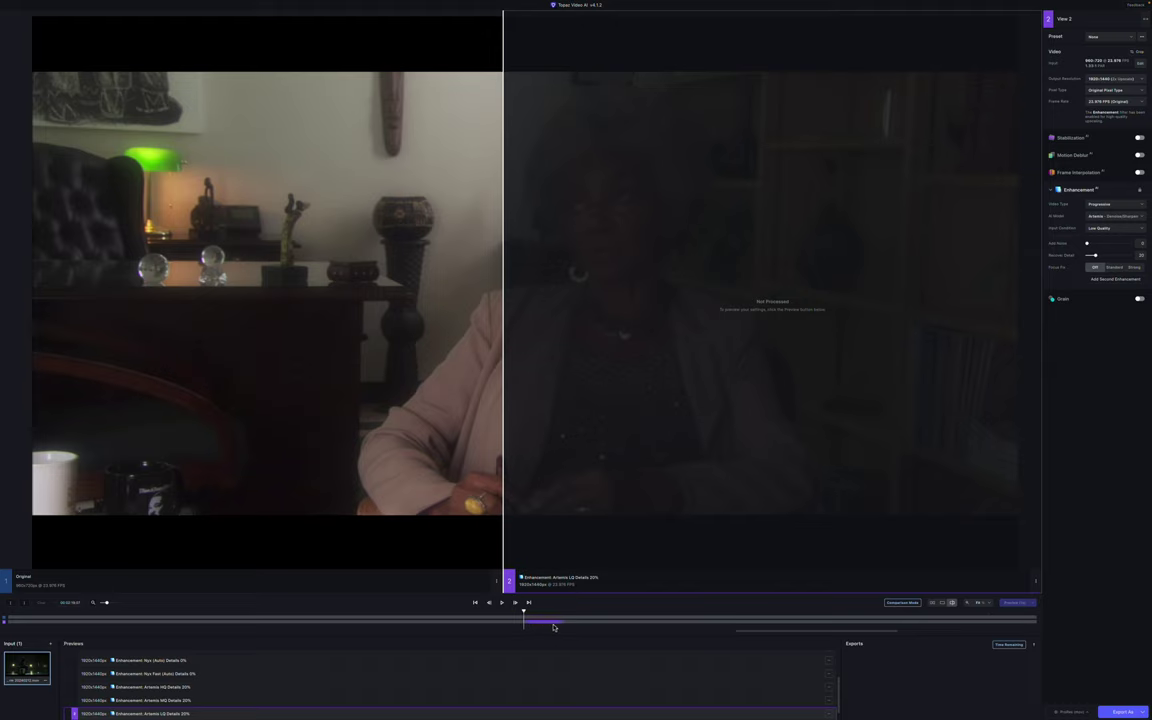
Switch the AI model to Gaia - Upscale HQ and render a Gaia HQ preview
left_click(1135, 229)
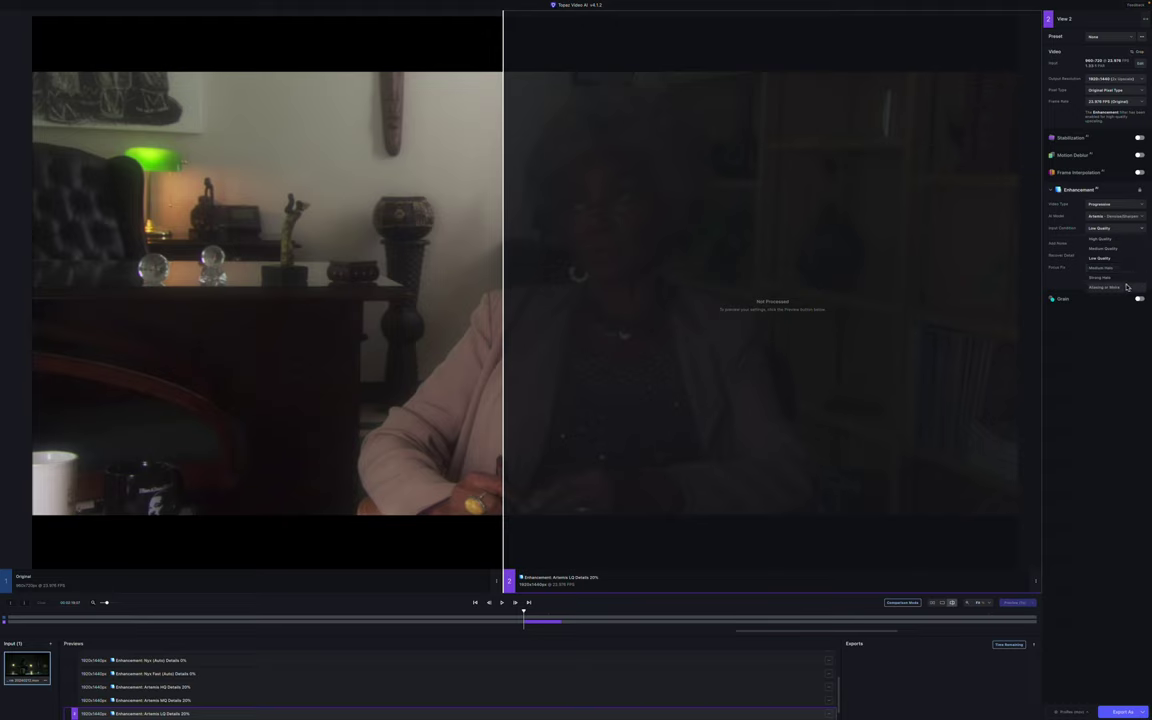
left_click(1100, 390)
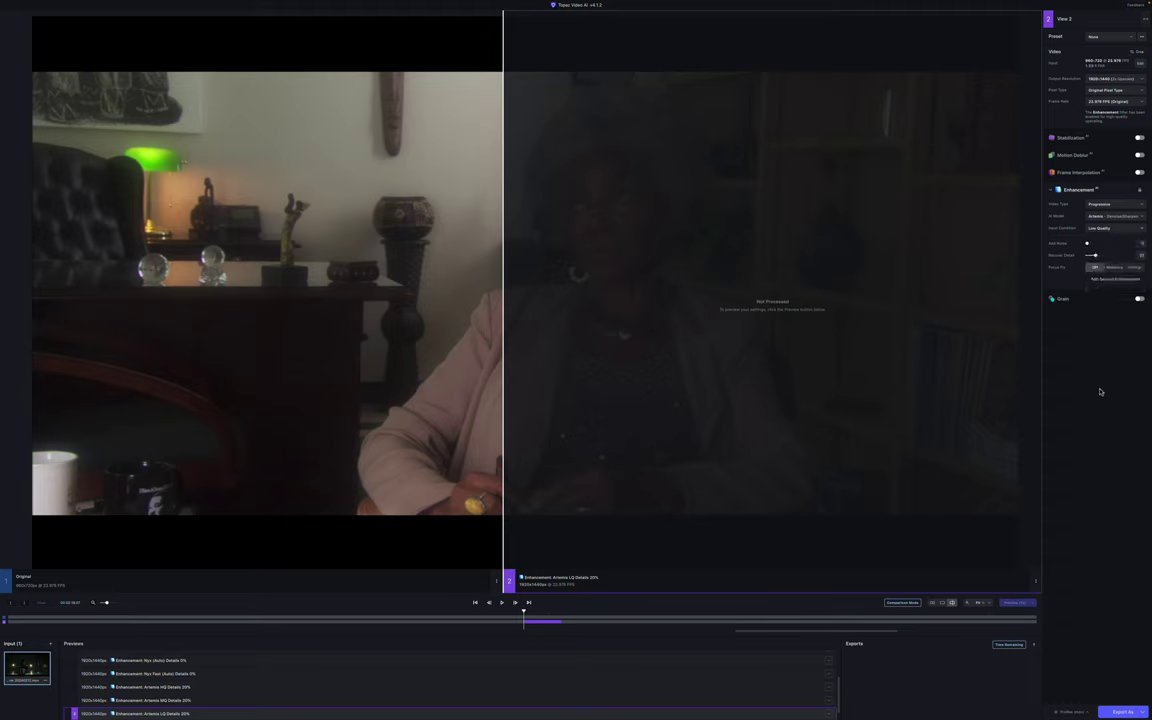
left_click(1131, 216)
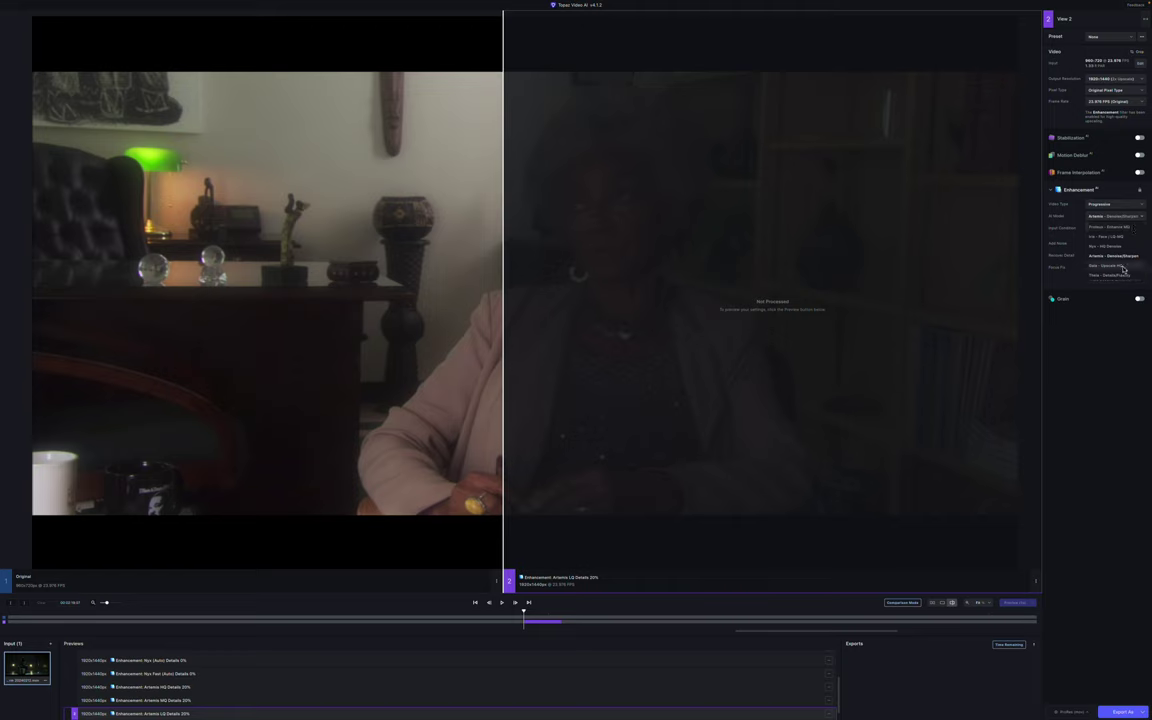
left_click(1128, 266)
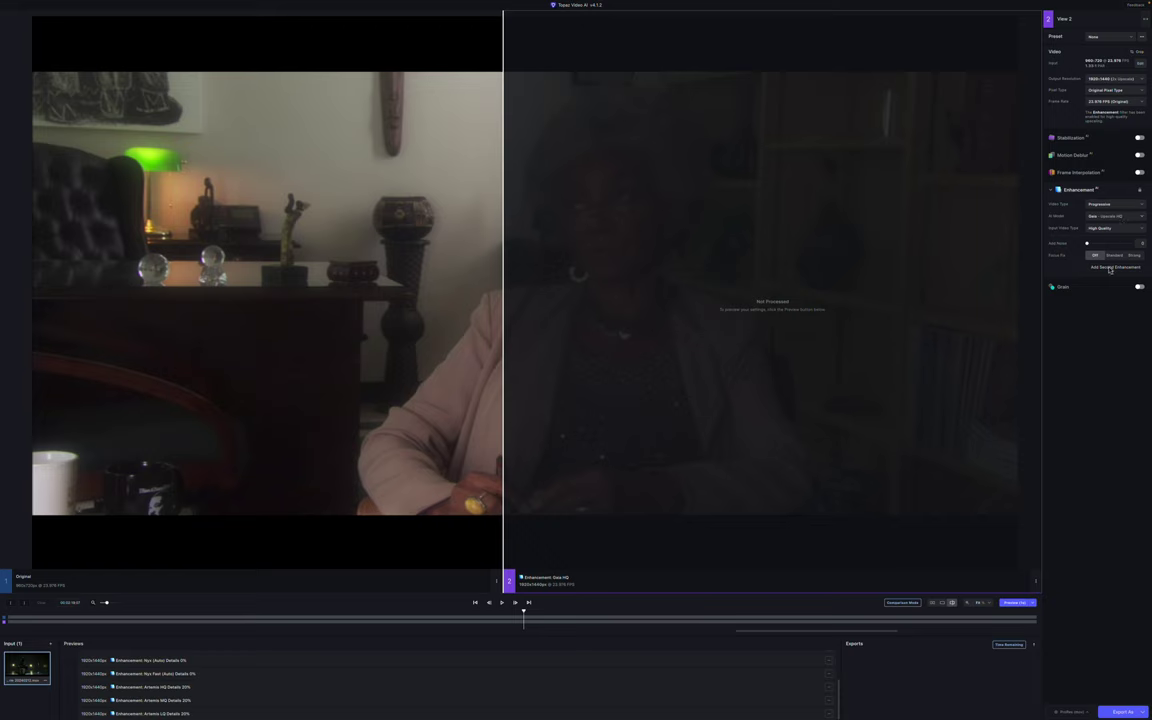
left_click(1015, 603)
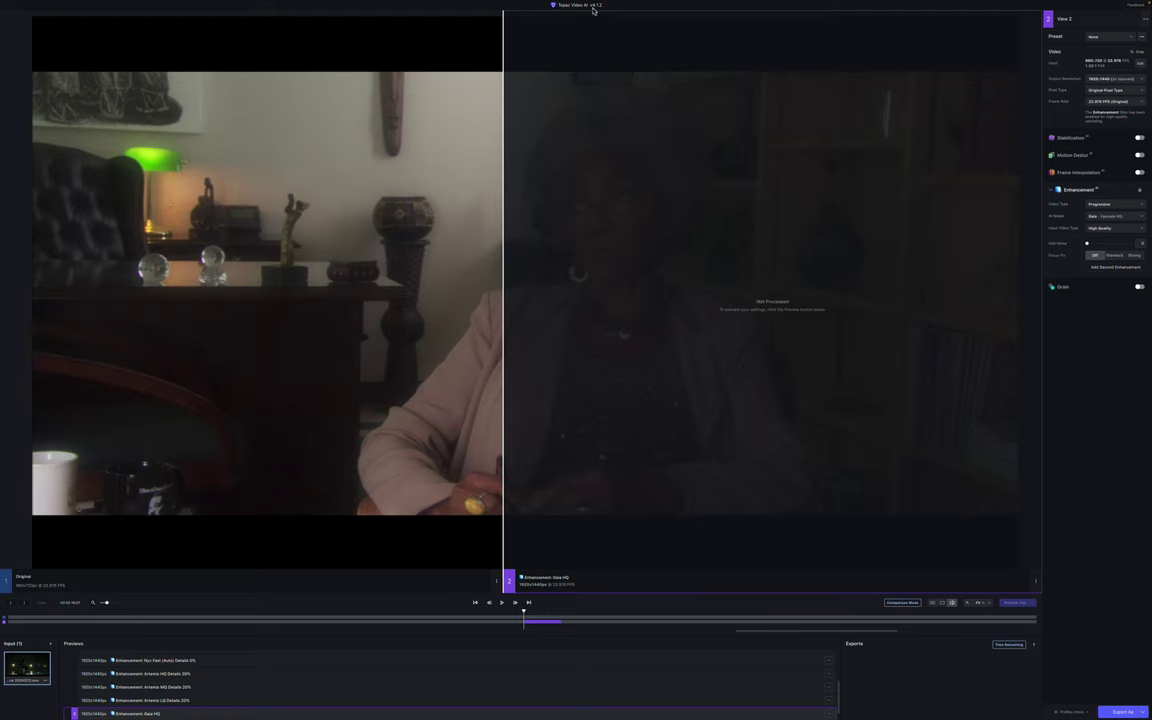
Switch the AI model to Theia Detail/Fidelity and render a Theia Fidelity preview
left_click(1121, 217)
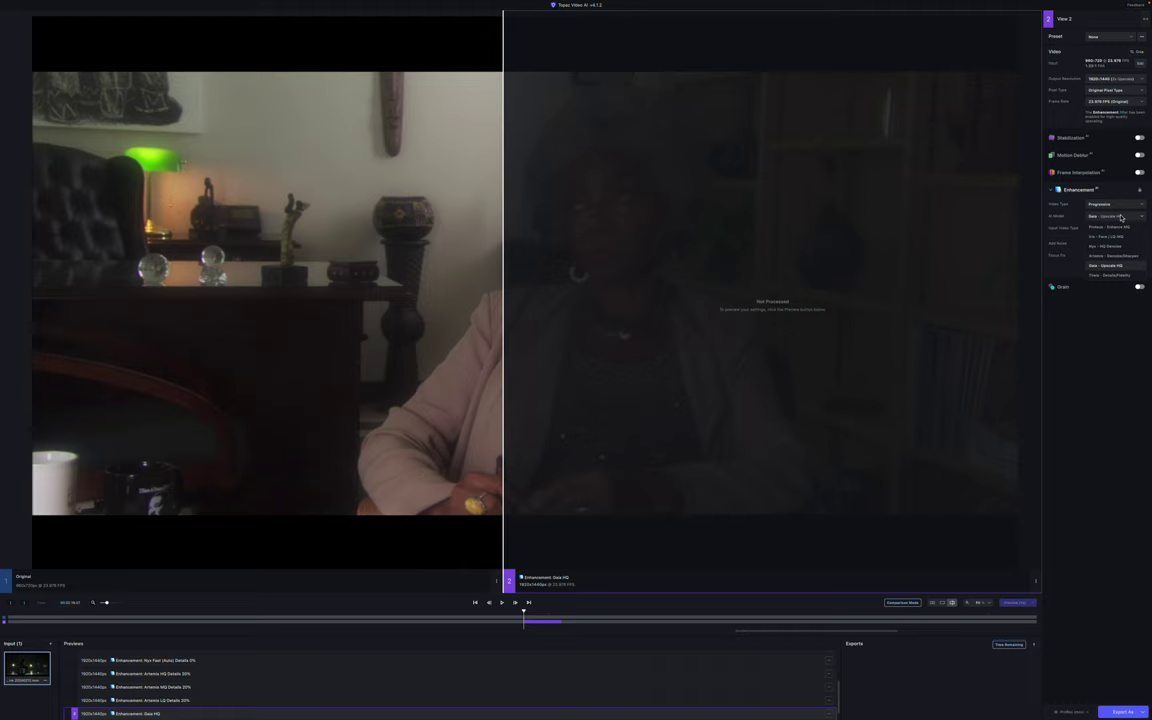
left_click(1100, 265)
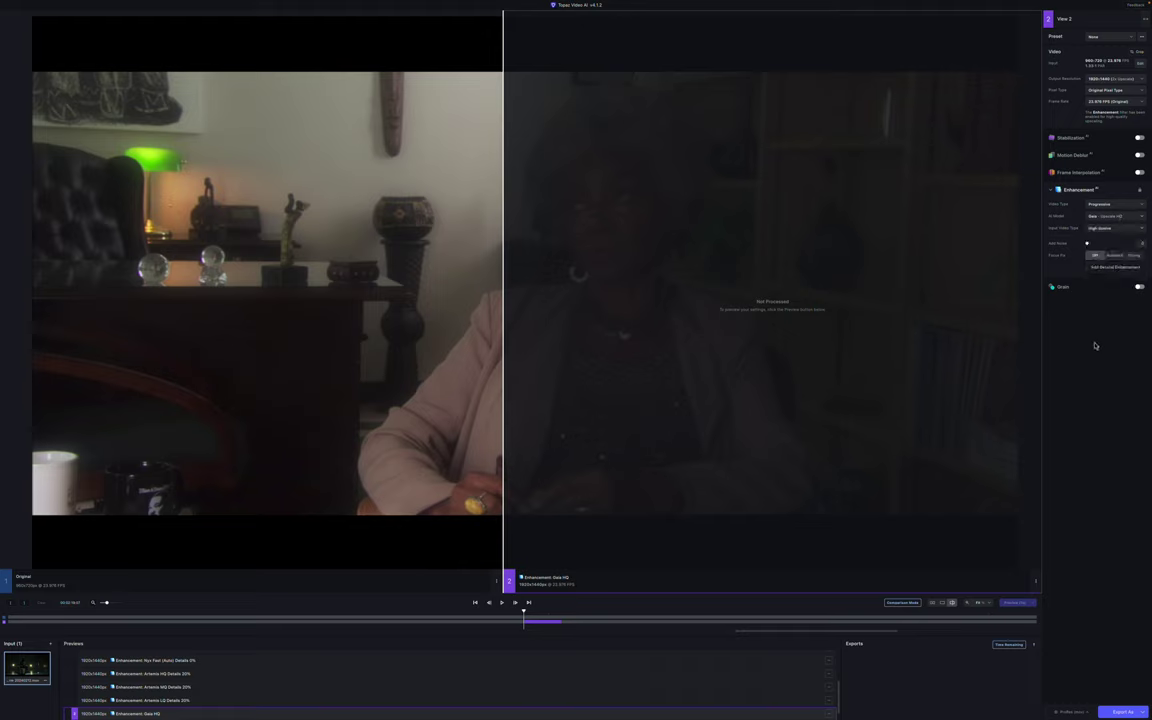
left_click(1123, 230)
left_click(1124, 217)
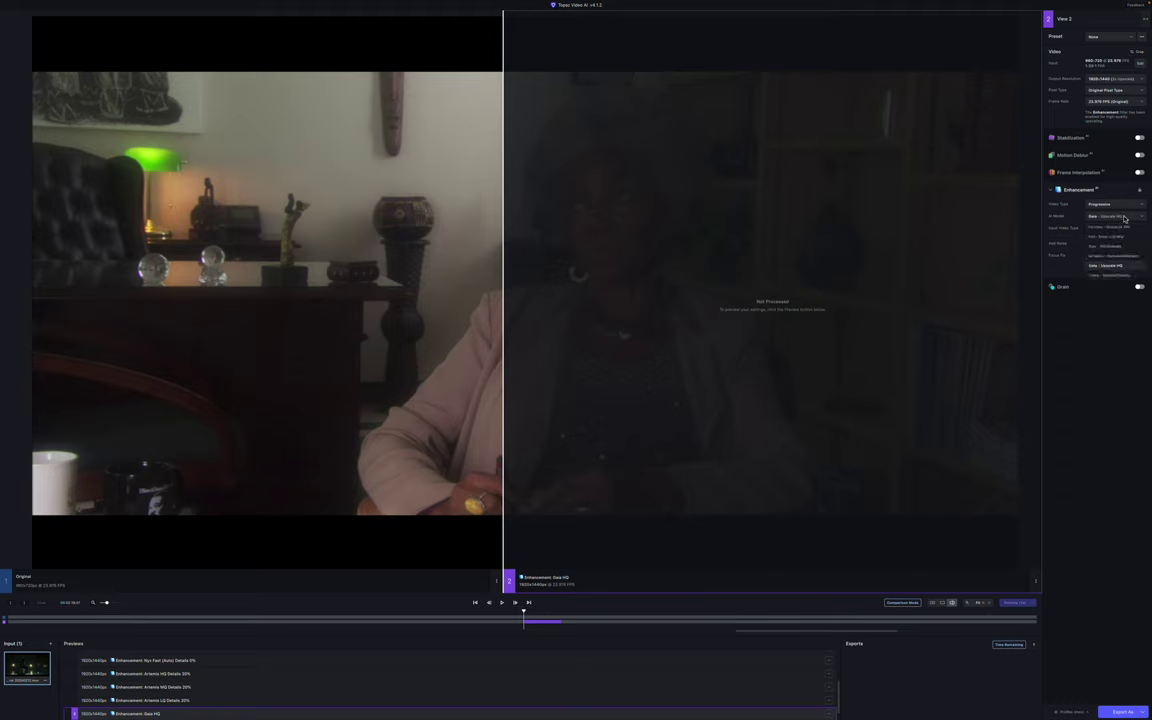
left_click(1121, 278)
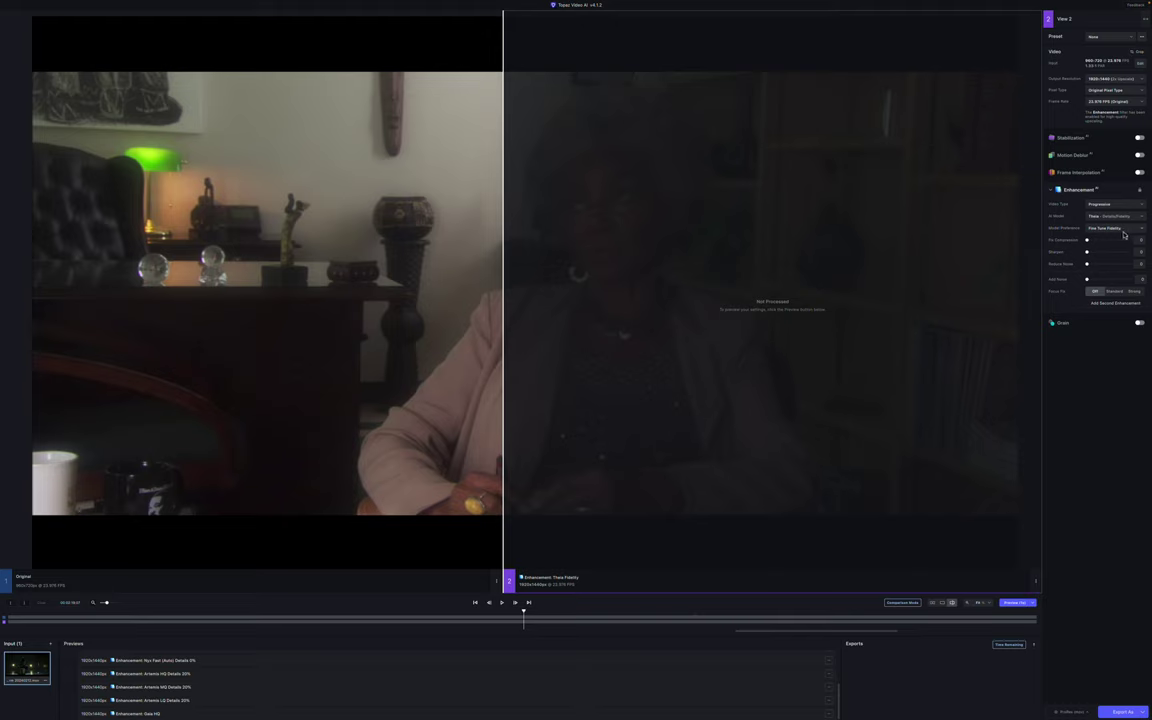
left_click(1015, 603)
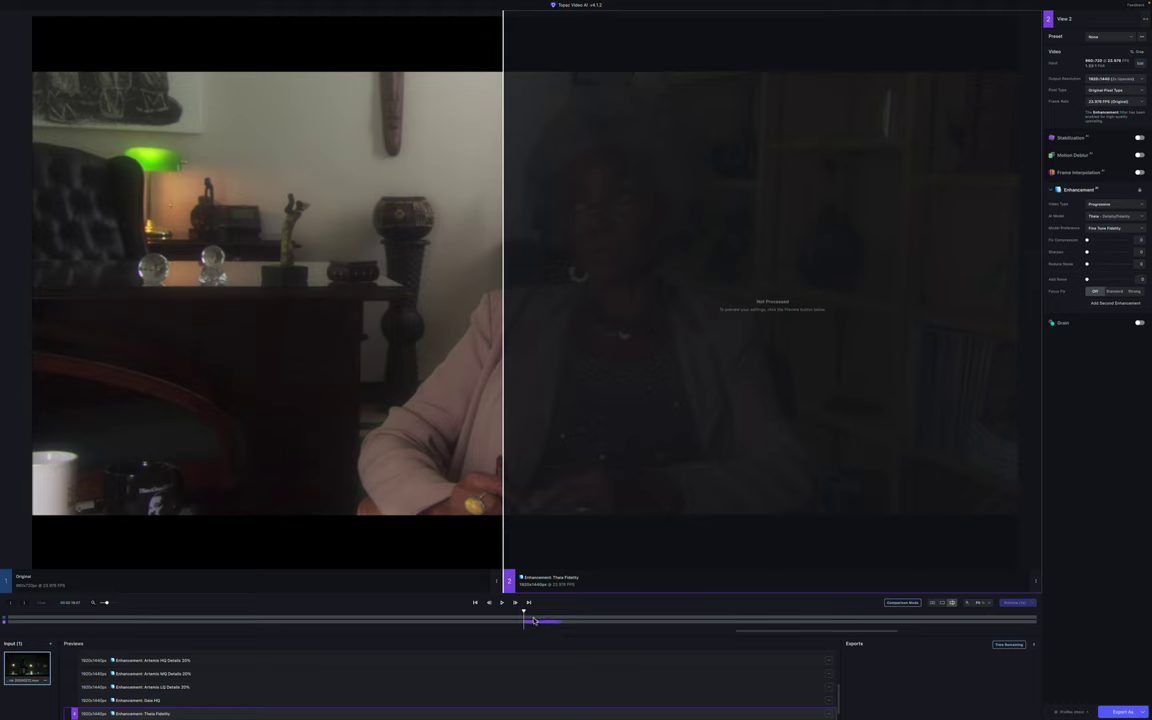
Set Model Preference to Fine Tune Detail and render a Theia Details preview
left_click(1115, 229)
left_click(1118, 250)
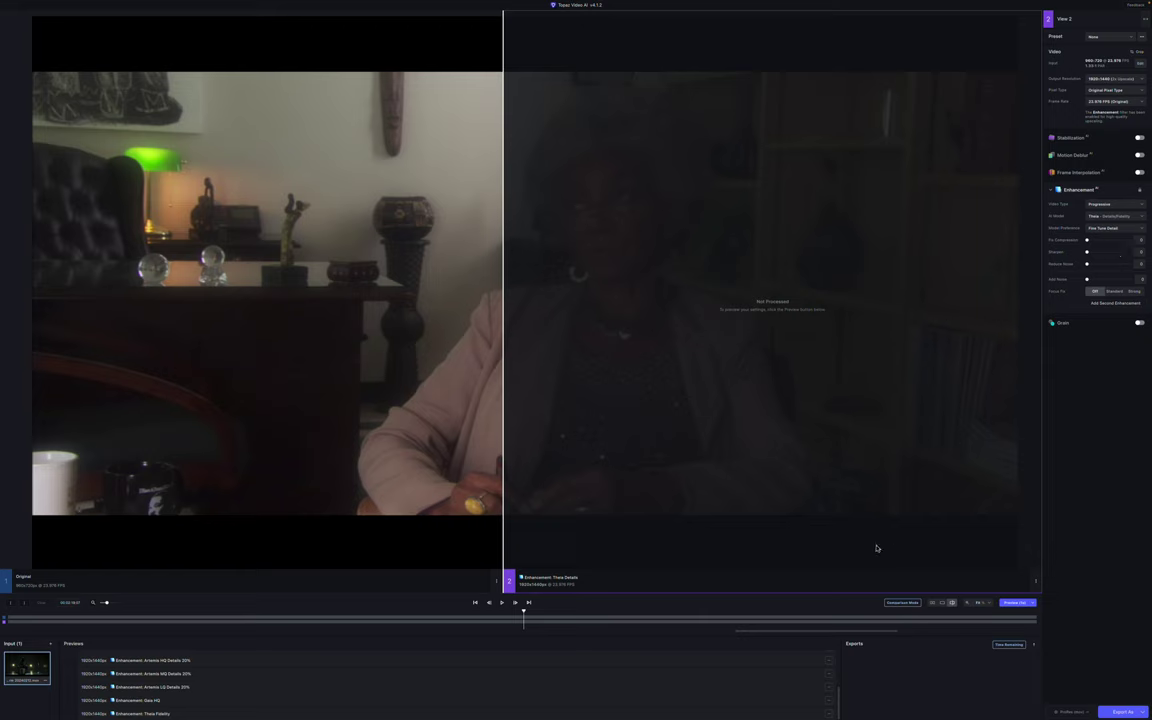
left_click(1017, 604)
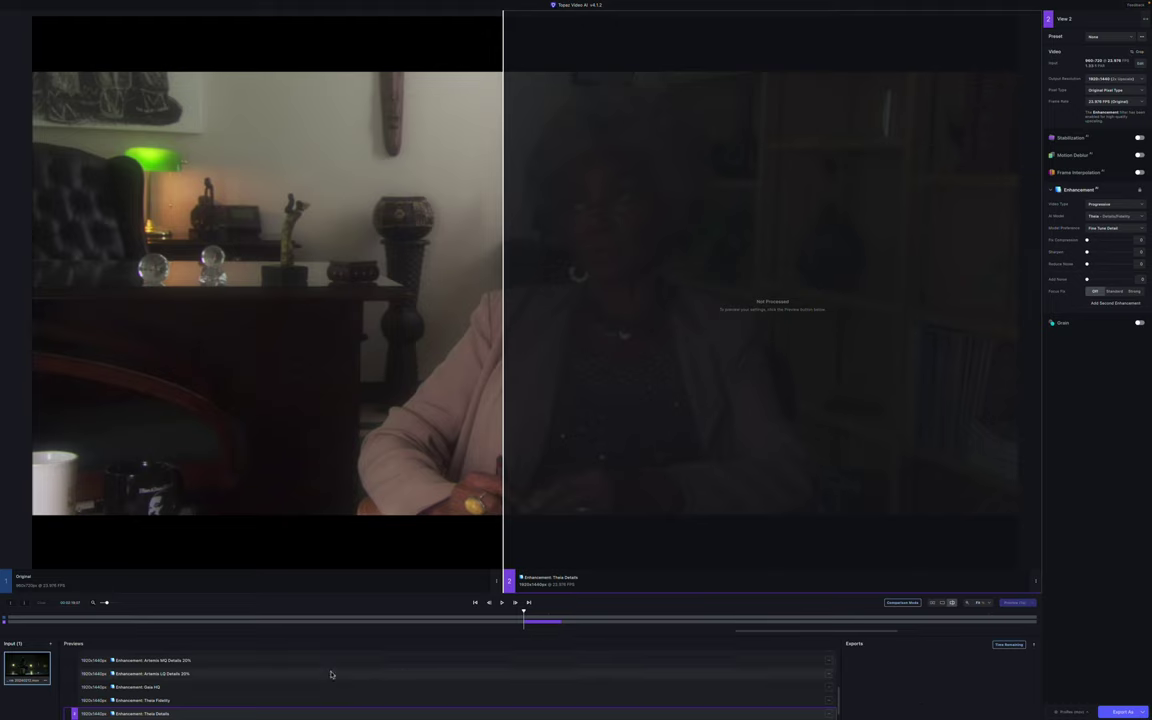
Select the Proteus (Auto) Details 20% preview at the top of the Previews list
scroll(326, 675, "up", 5)
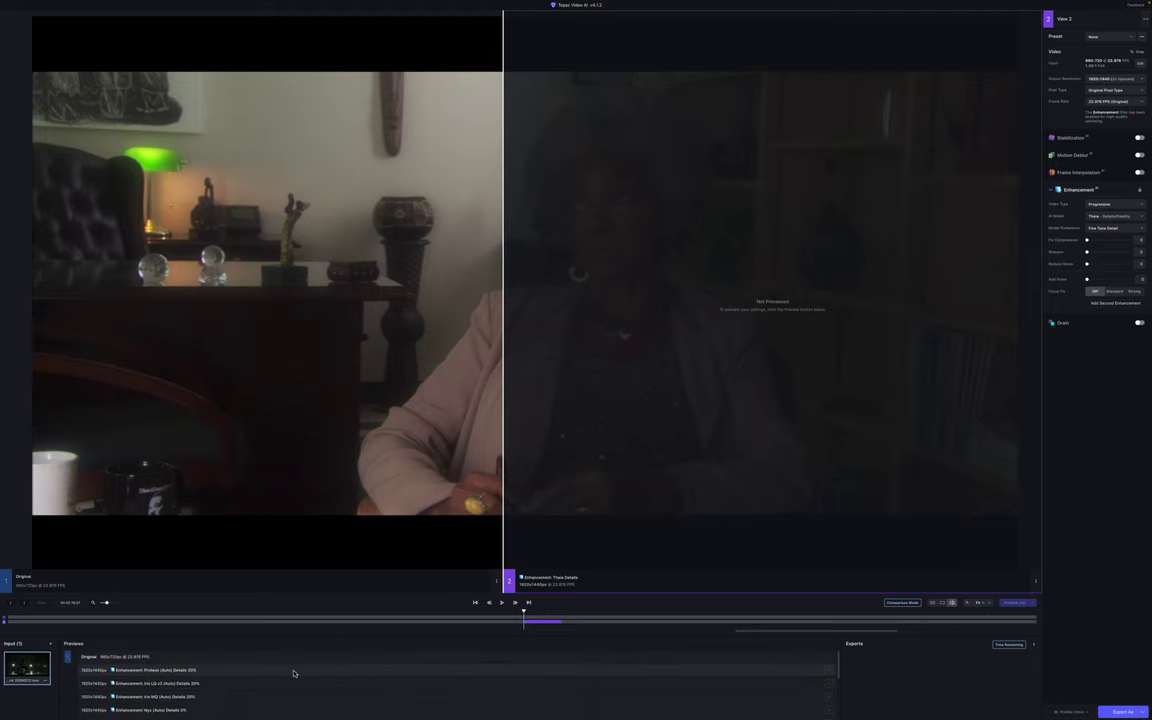
left_click(293, 670)
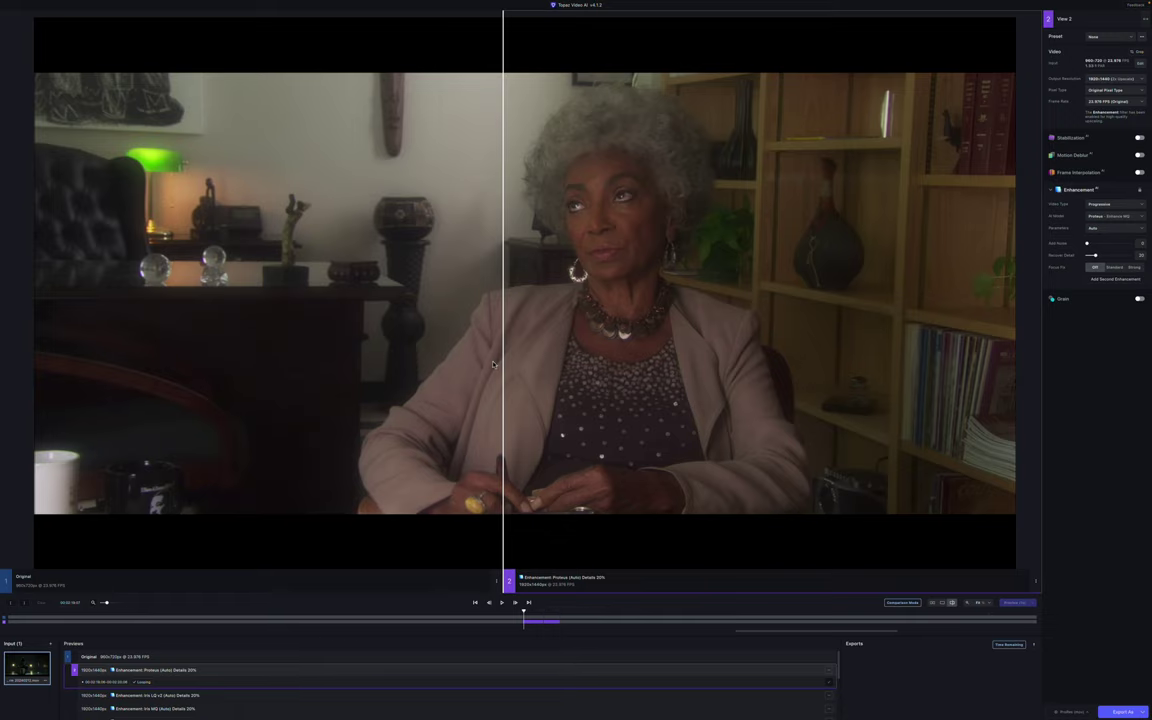
scroll(443, 325, "up", 10)
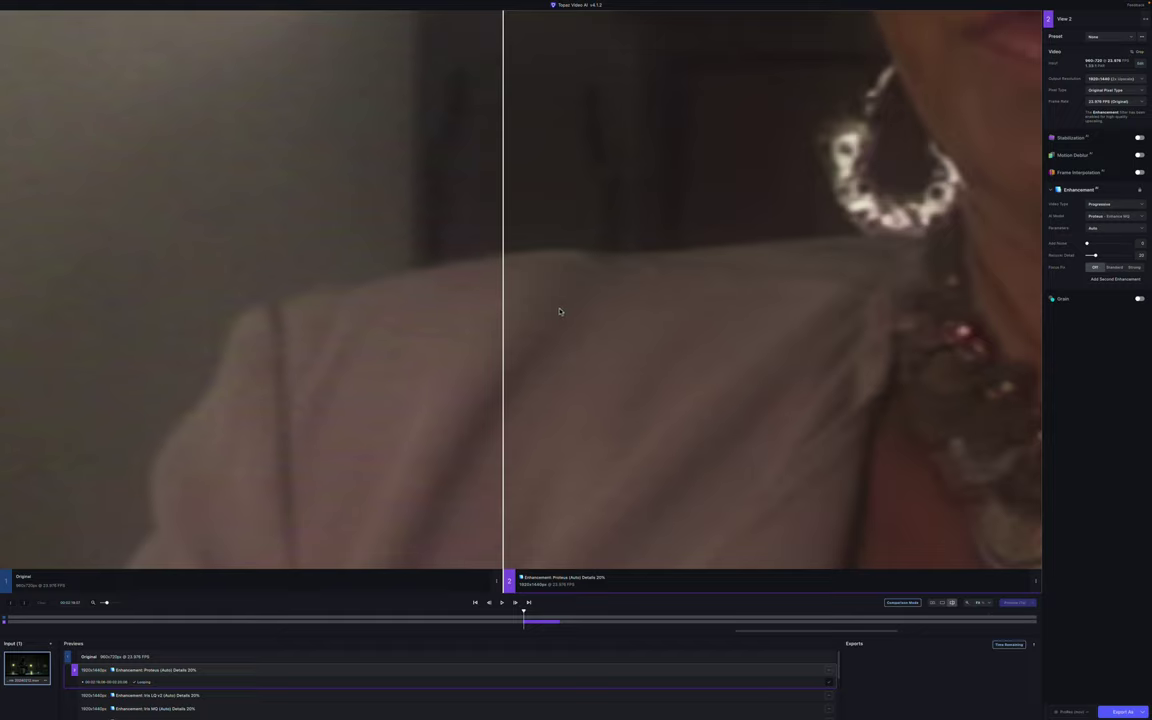
Pan the zoomed Proteus preview, reset to the whole frame, then pan to the dresser and wall
left_click_drag(353, 302, 781, 517)
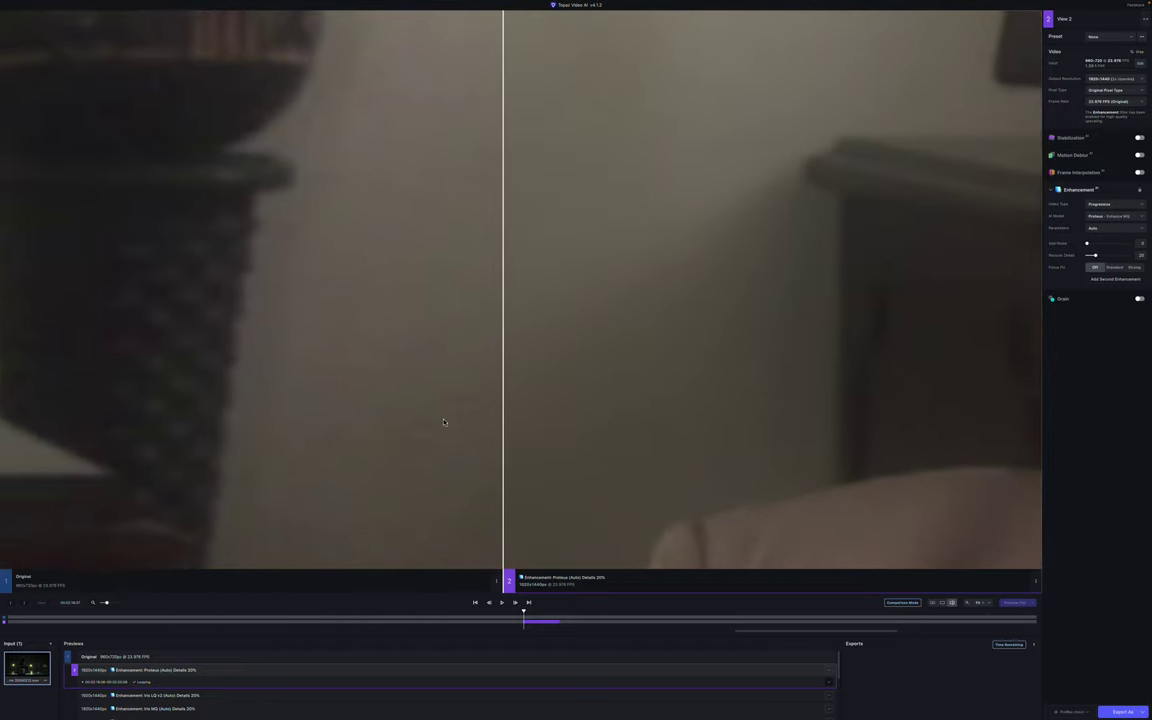
left_click_drag(414, 429, 335, 447)
double_click(335, 447)
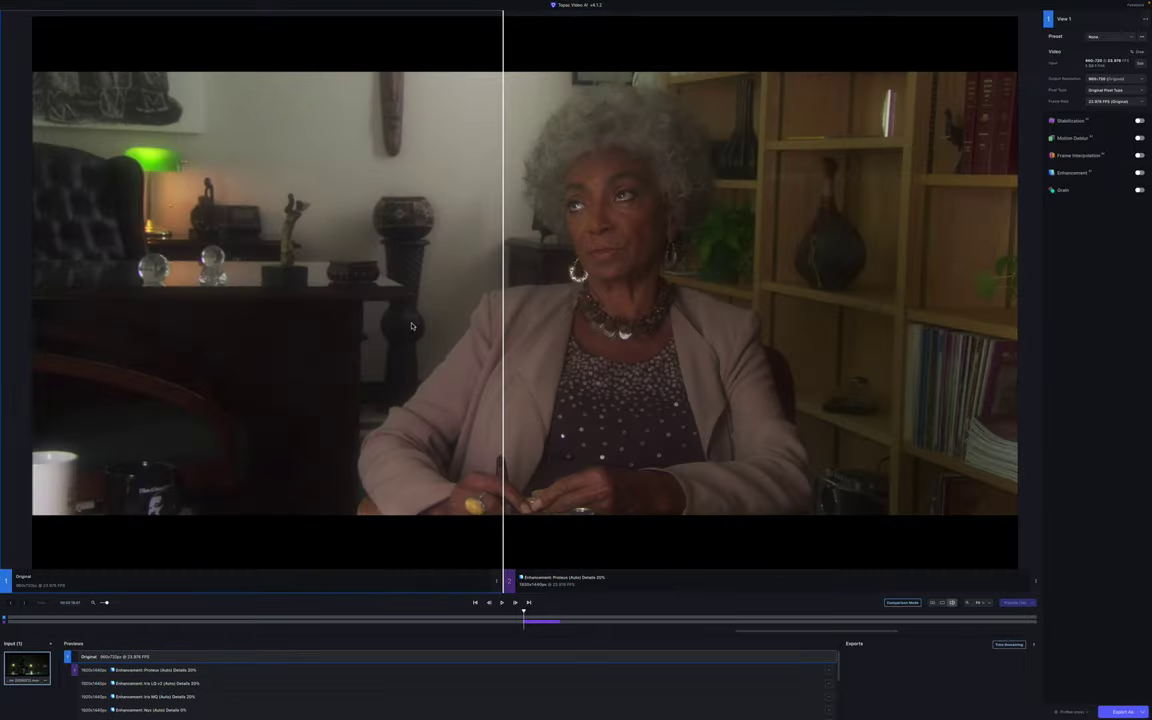
scroll(372, 294, "up", 10)
left_click(725, 577)
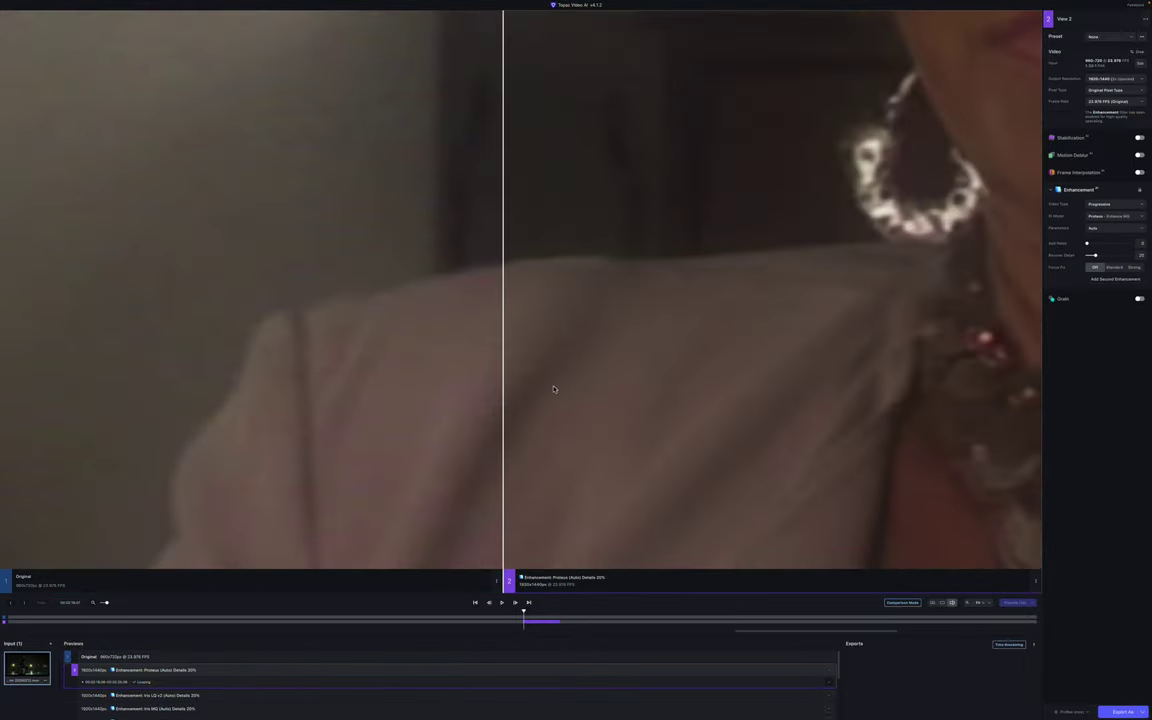
left_click_drag(553, 389, 905, 607)
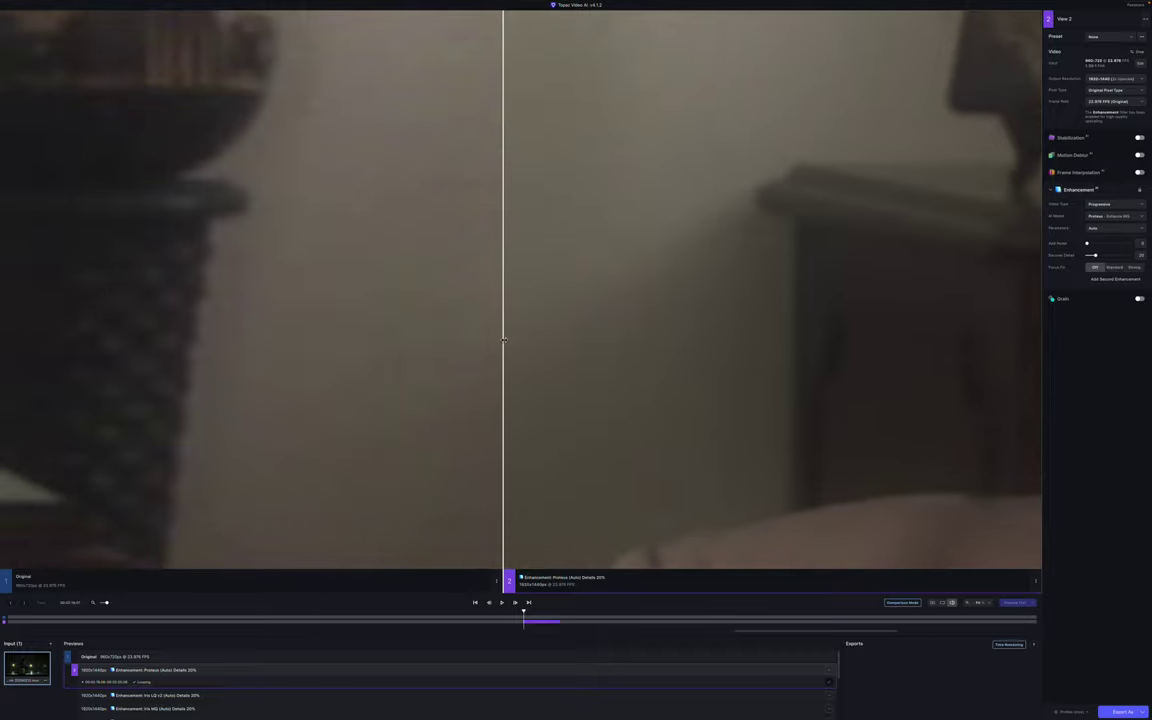
Sweep the comparison split across her face and put the Original video in the left view
left_click_drag(501, 334, 531, 338)
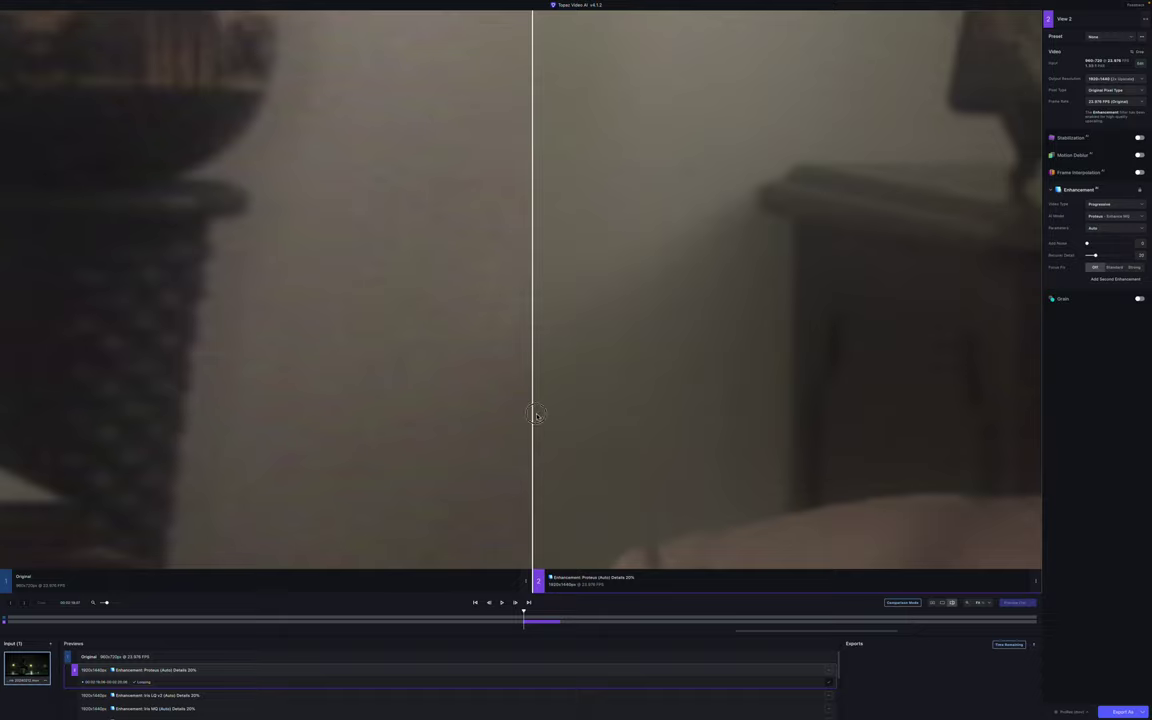
left_click_drag(534, 415, 240, 437)
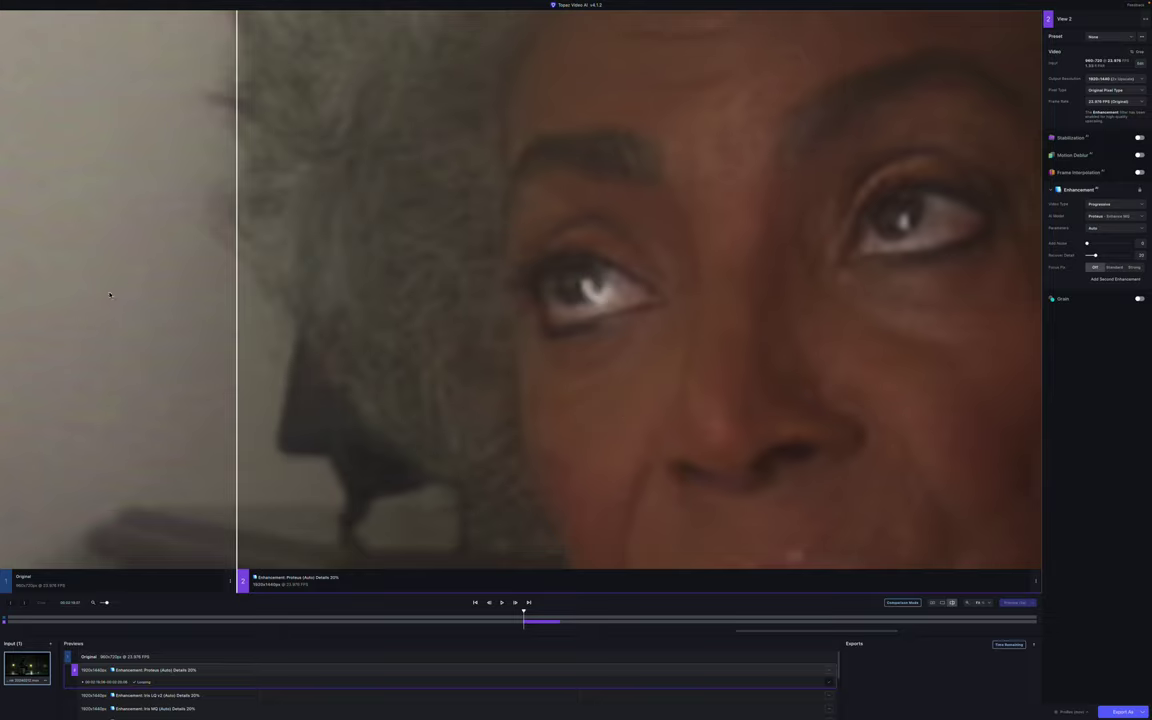
left_click_drag(236, 300, 640, 386)
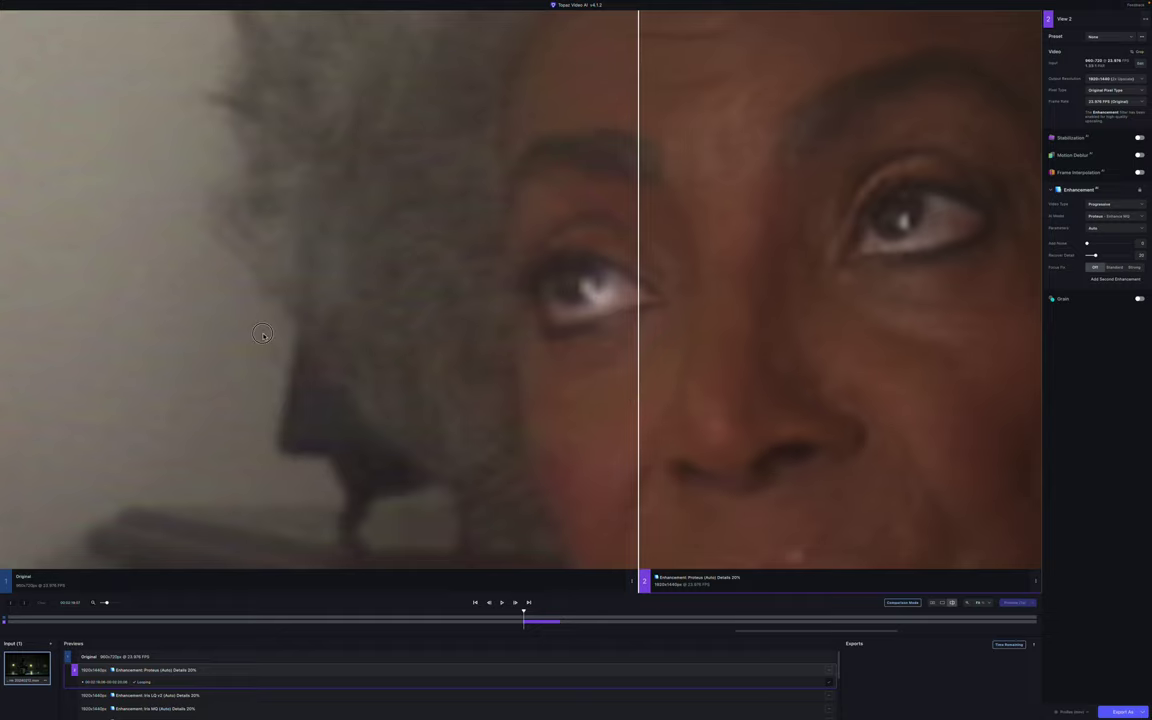
key("Up")
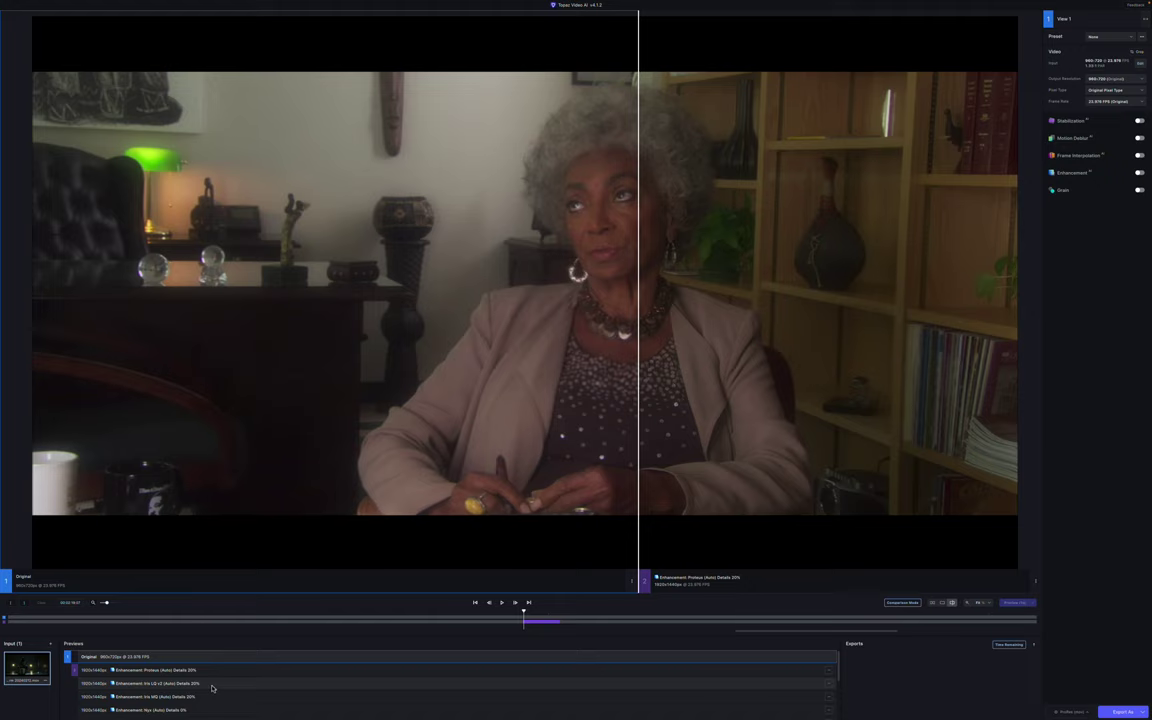
Show the Iris LQ v2 preview on the left and compare it zoomed in on her face
left_click(212, 688)
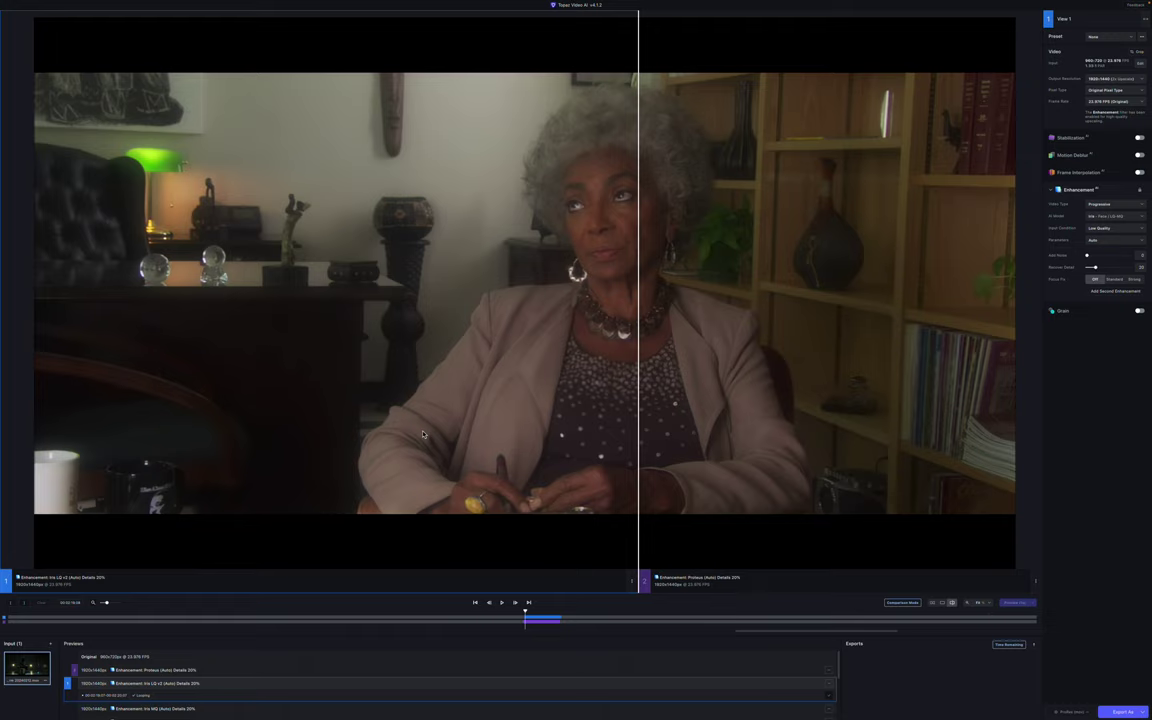
scroll(617, 311, "up", 5)
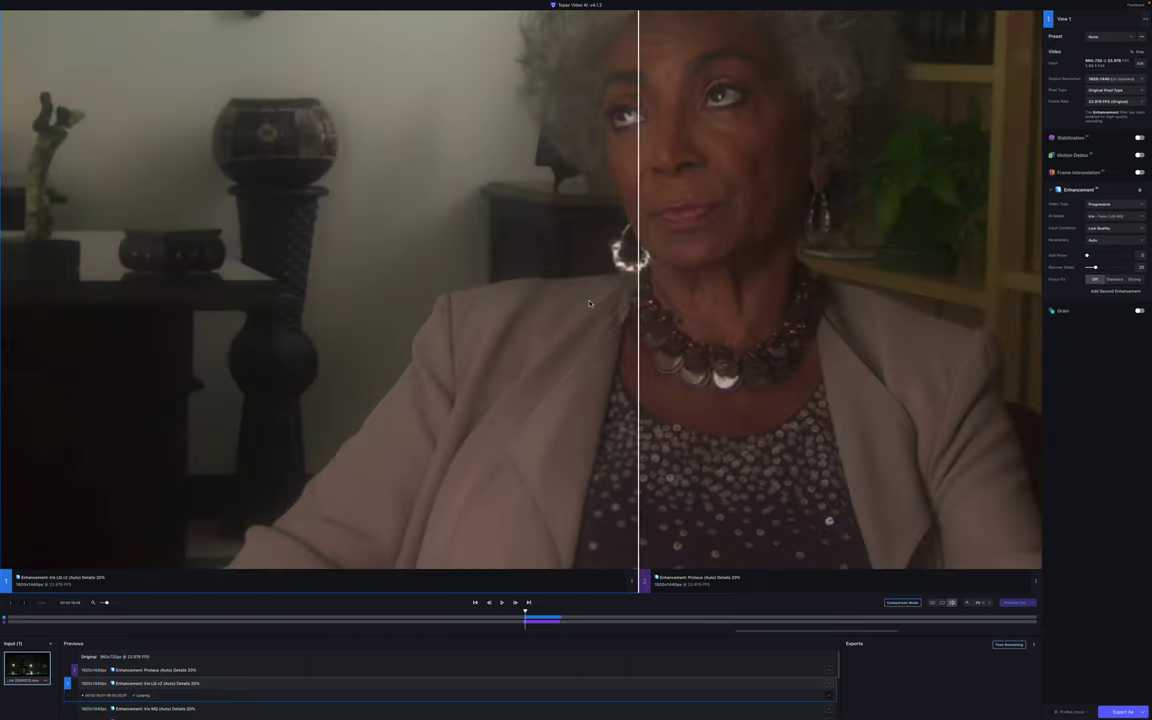
scroll(703, 256, "down", 5)
scroll(609, 391, "up", 4)
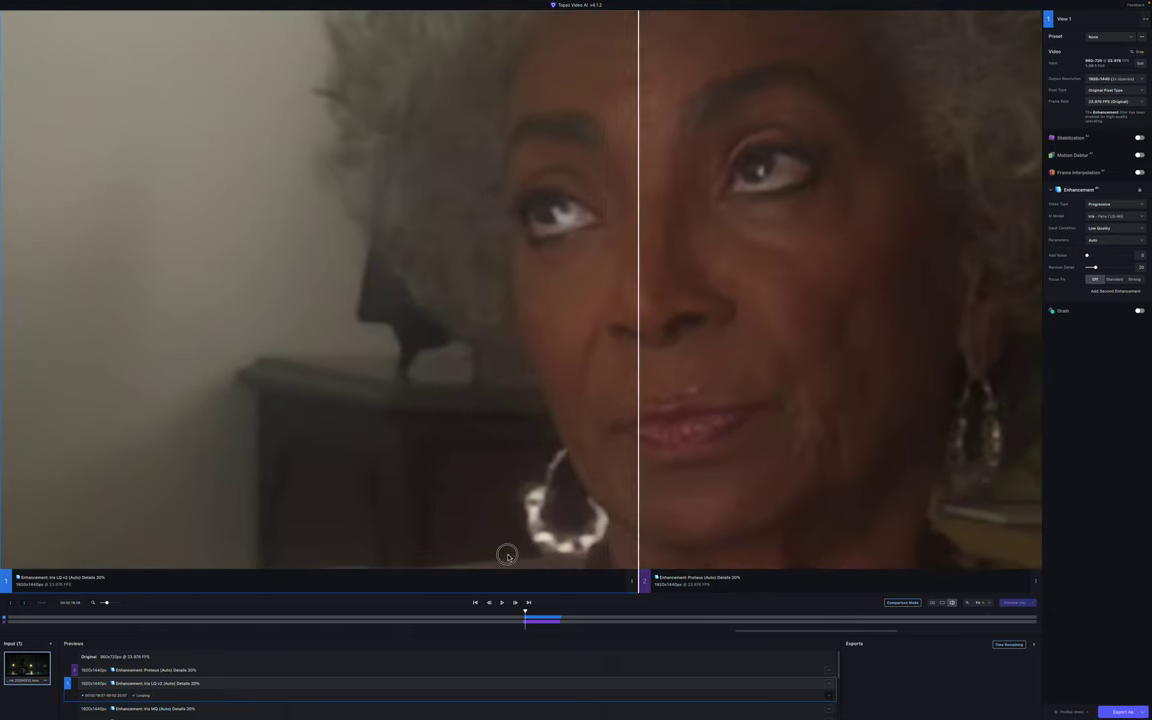
scroll(494, 348, "up", 2)
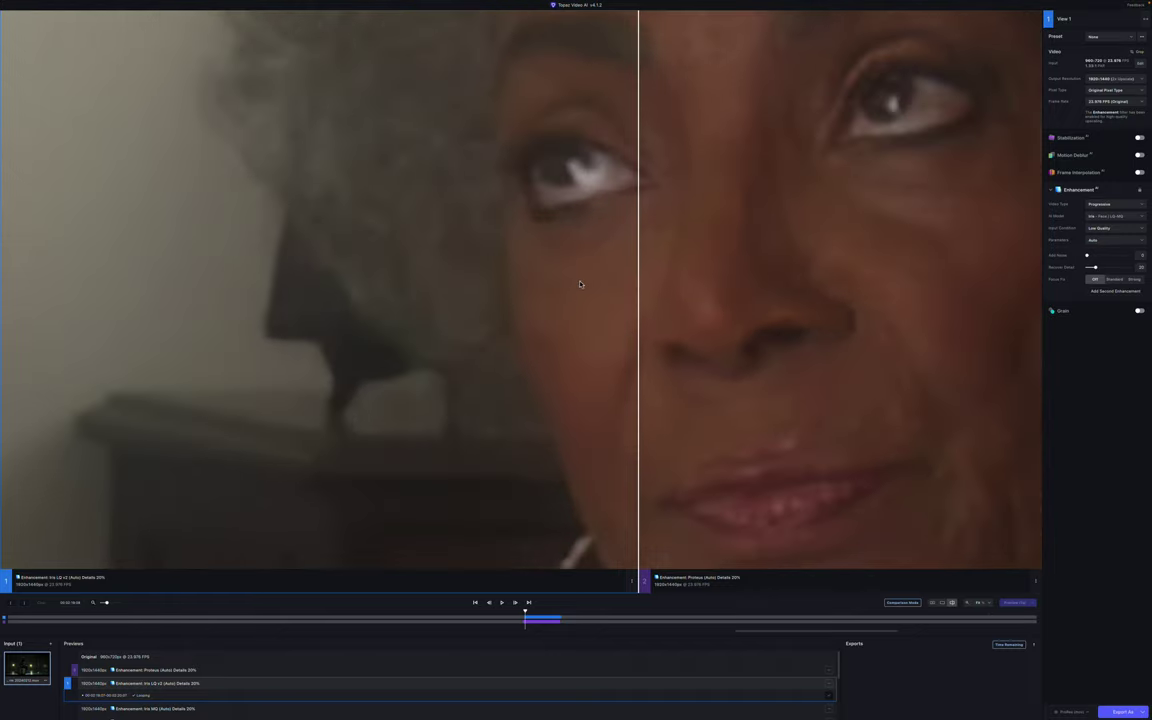
left_click_drag(579, 284, 539, 405)
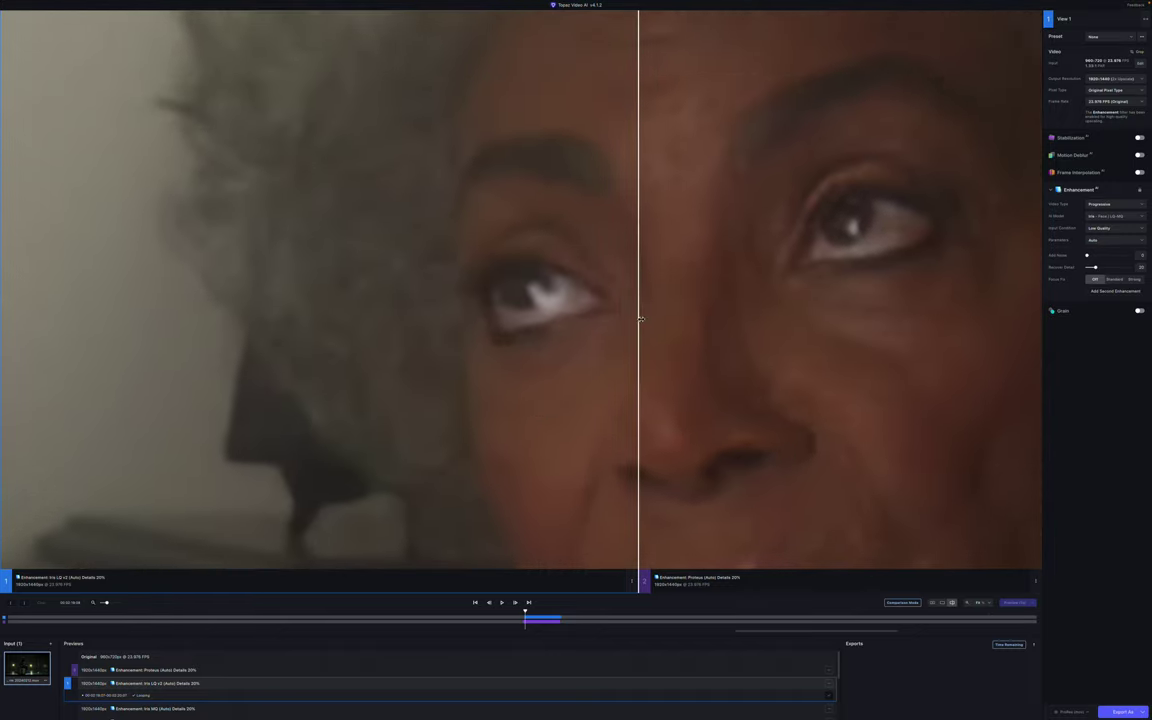
left_click_drag(640, 318, 363, 468)
left_click_drag(517, 478, 963, 369)
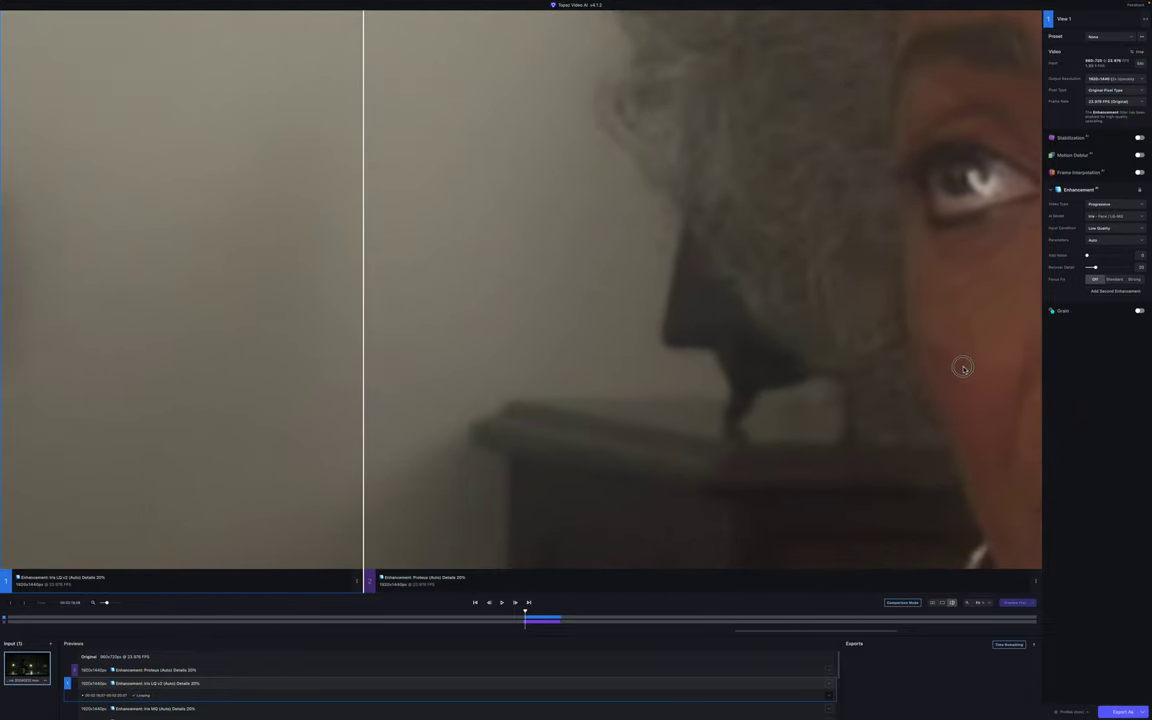
Make the Proteus view active and centre her face under the comparison split
left_click(718, 346)
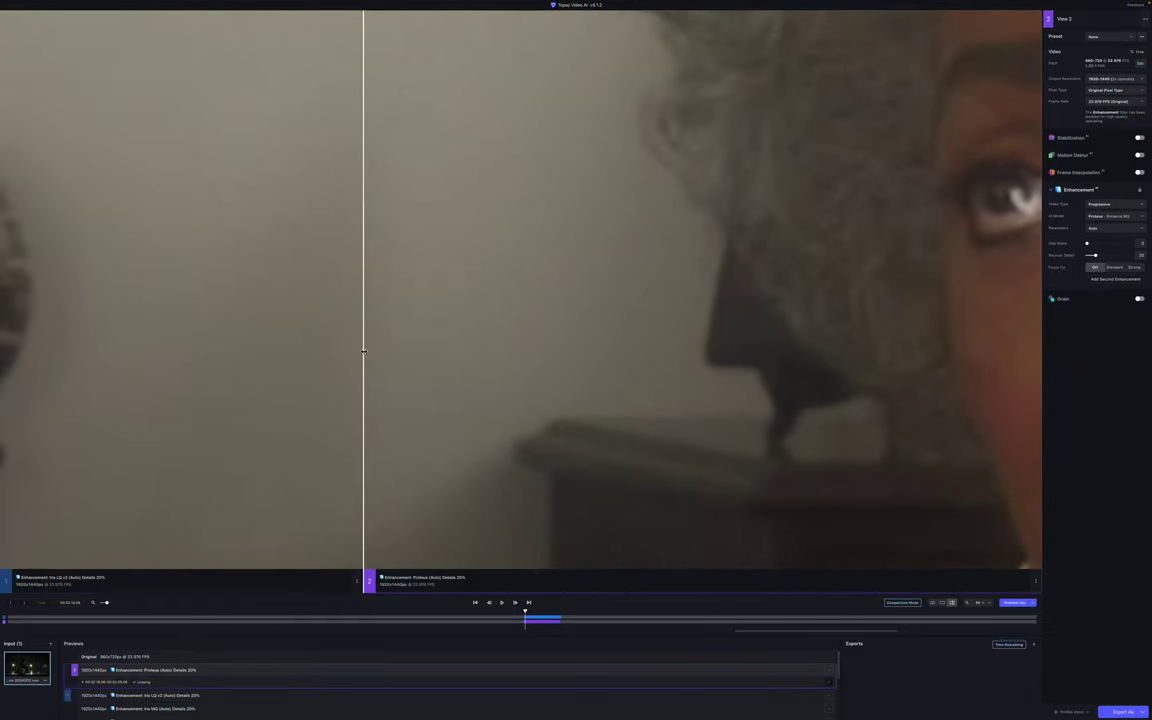
left_click_drag(363, 352, 344, 442)
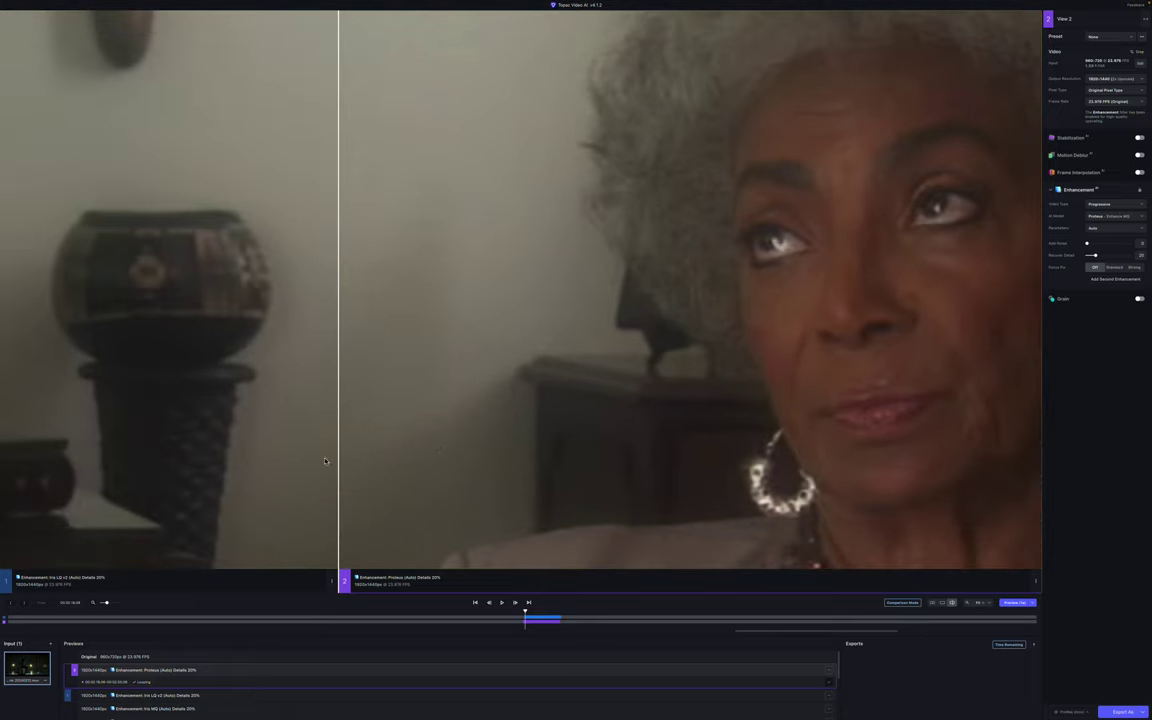
left_click_drag(339, 461, 198, 443)
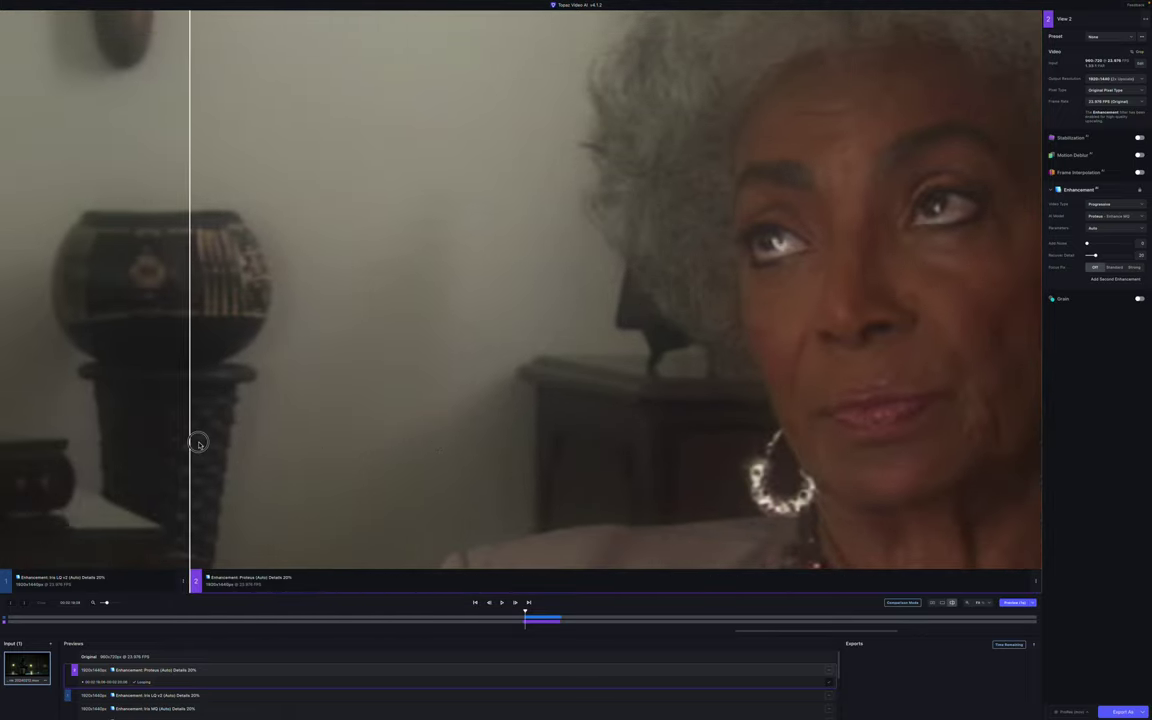
left_click_drag(689, 429, 432, 465)
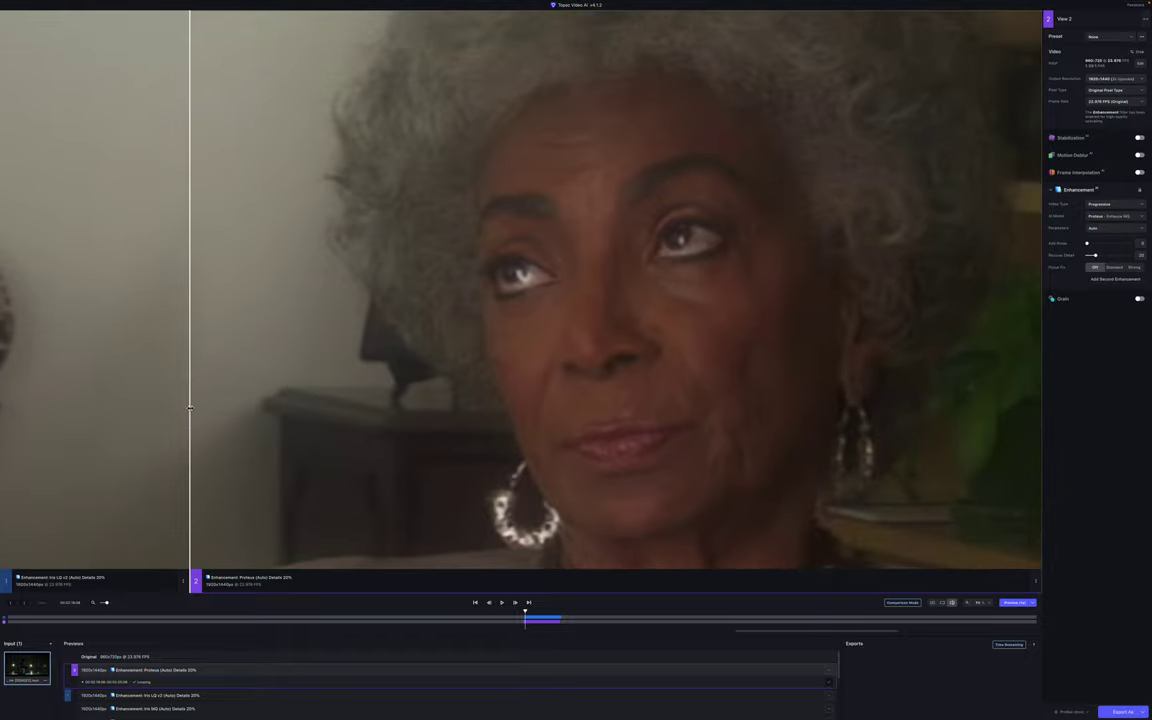
left_click_drag(189, 407, 302, 430)
Zoom further into her face and sweep the split to compare Iris LQ with Proteus
scroll(464, 333, "up", 2)
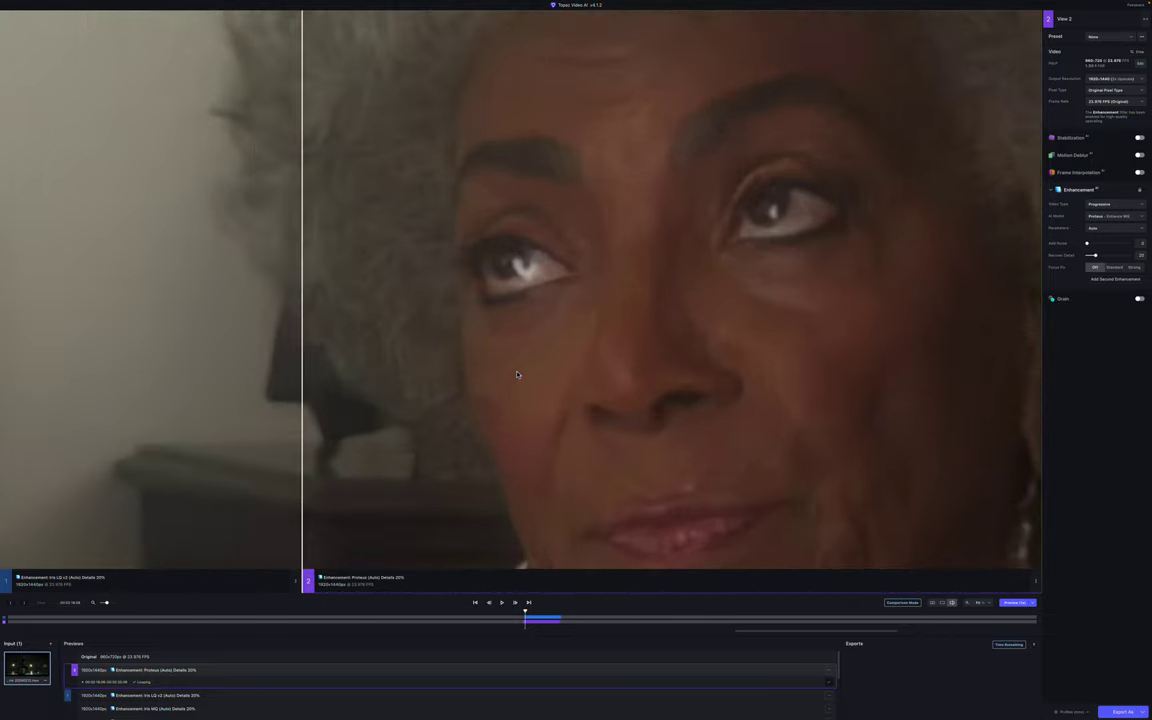
scroll(507, 314, "up", 2)
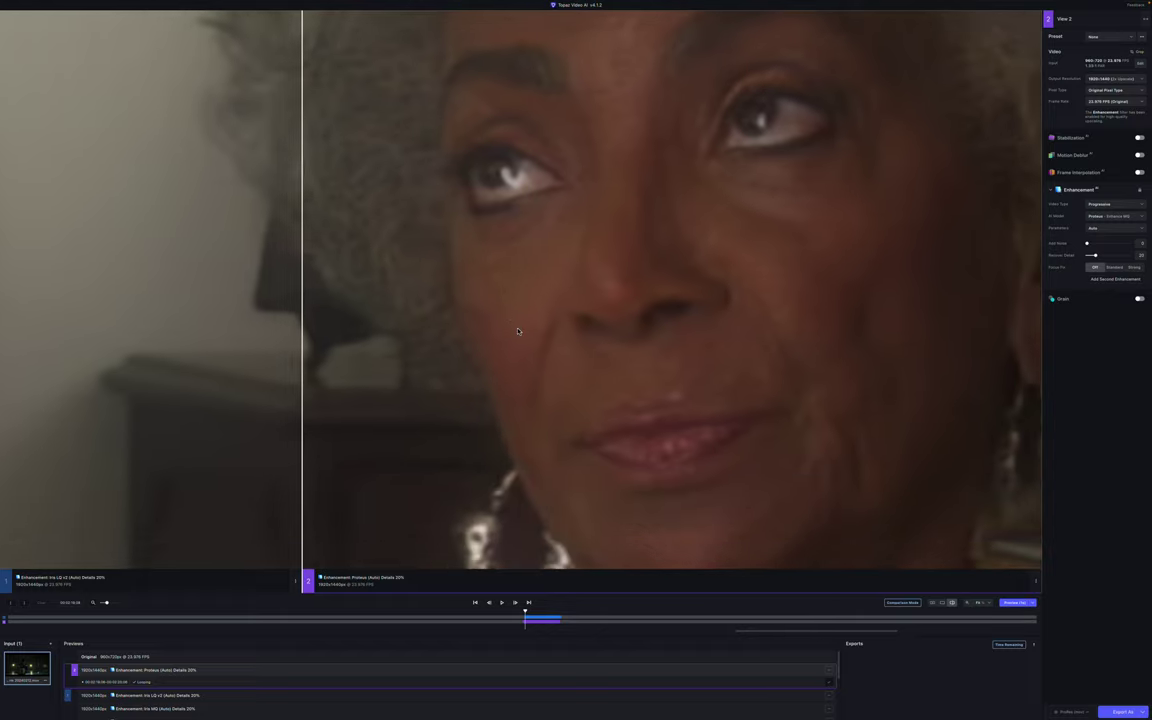
scroll(490, 338, "up", 1)
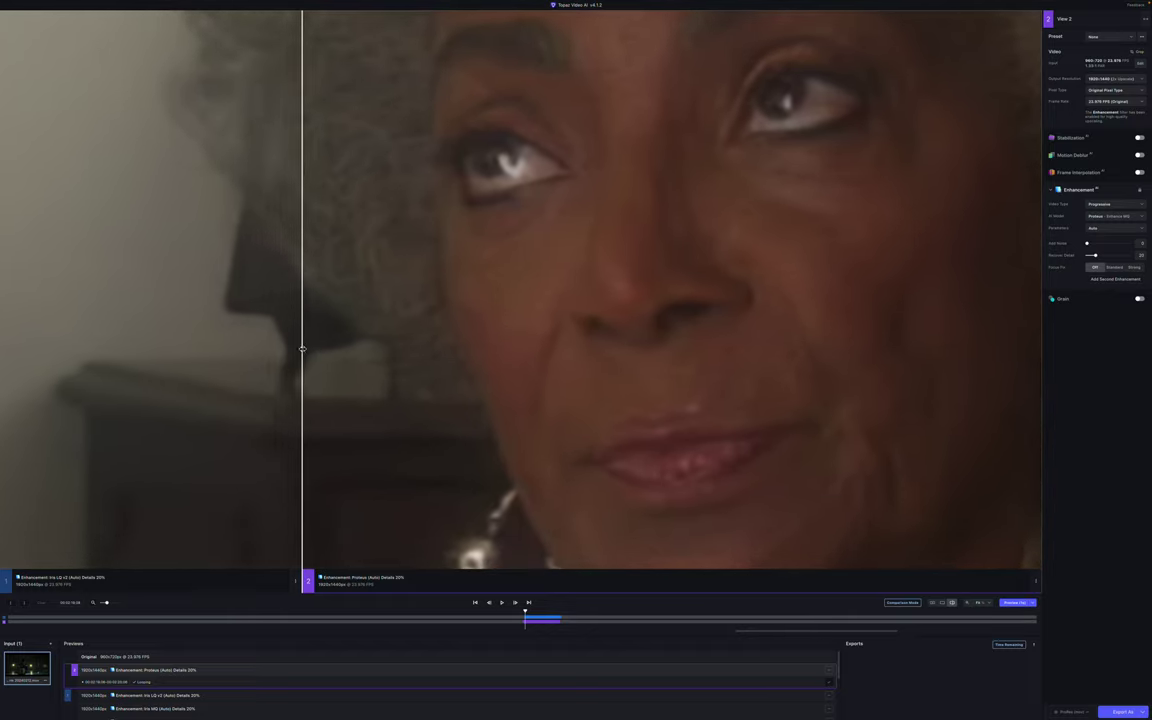
left_click_drag(302, 348, 360, 438)
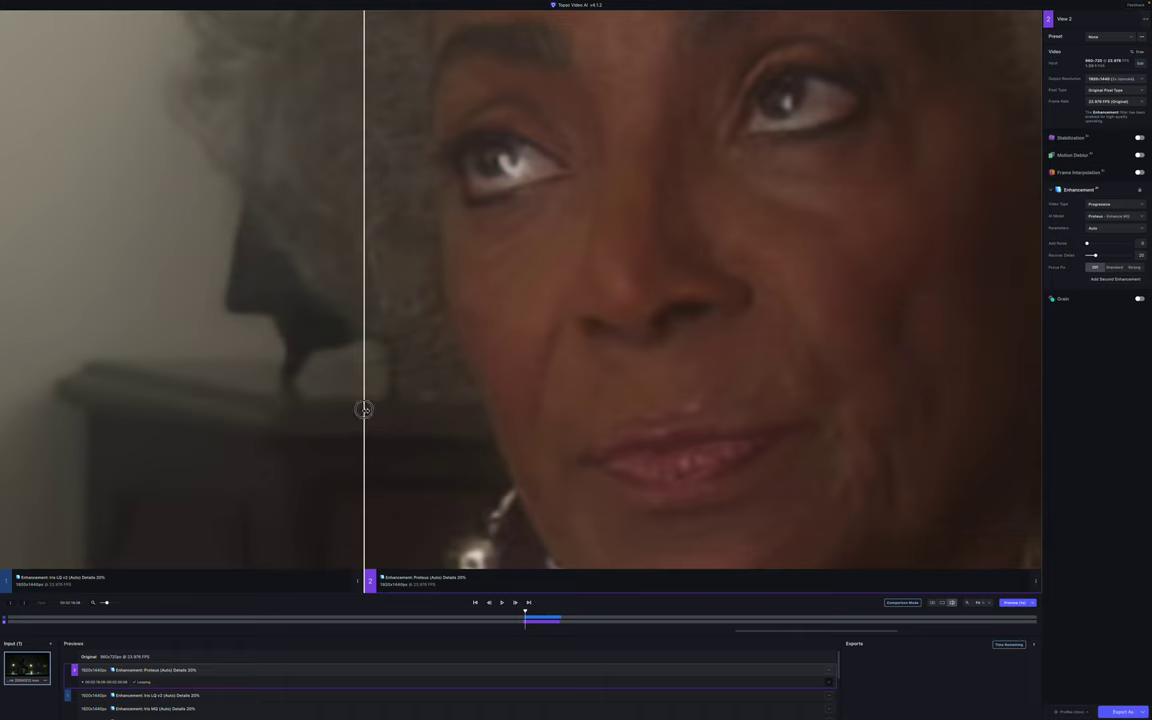
left_click_drag(365, 410, 878, 476)
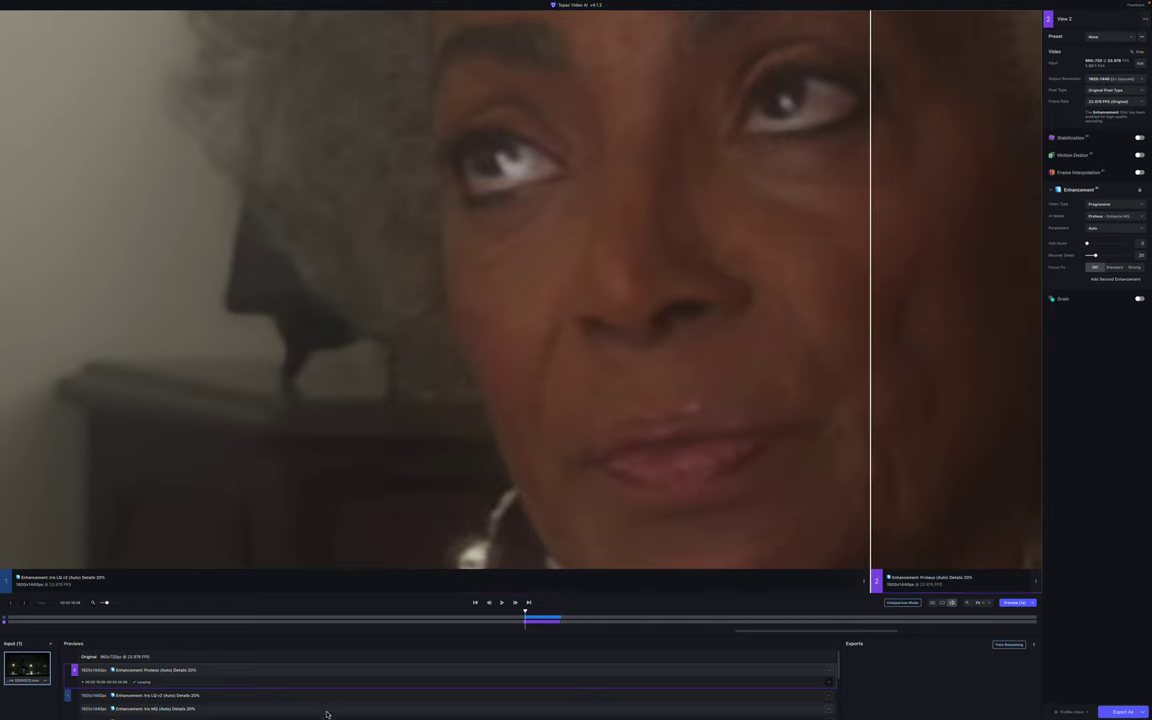
Compare the Iris MQ preview against Proteus at 400% zoom, then remove one preview group
scroll(325, 700, "down", 1)
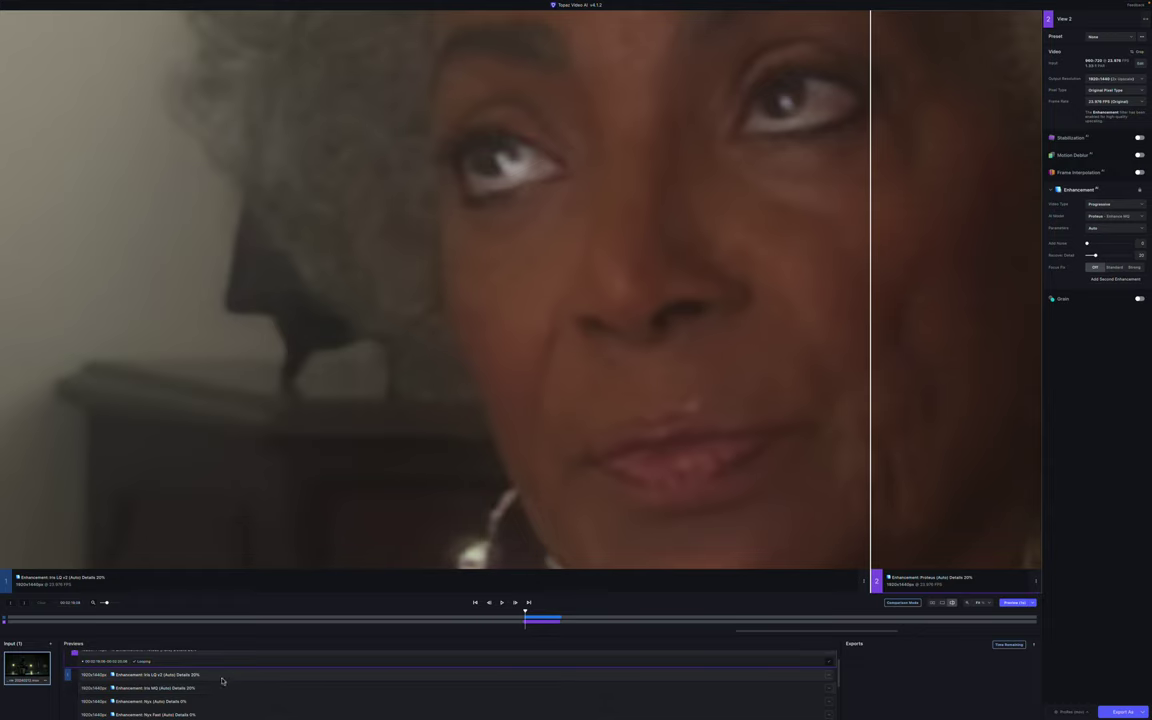
left_click(255, 522)
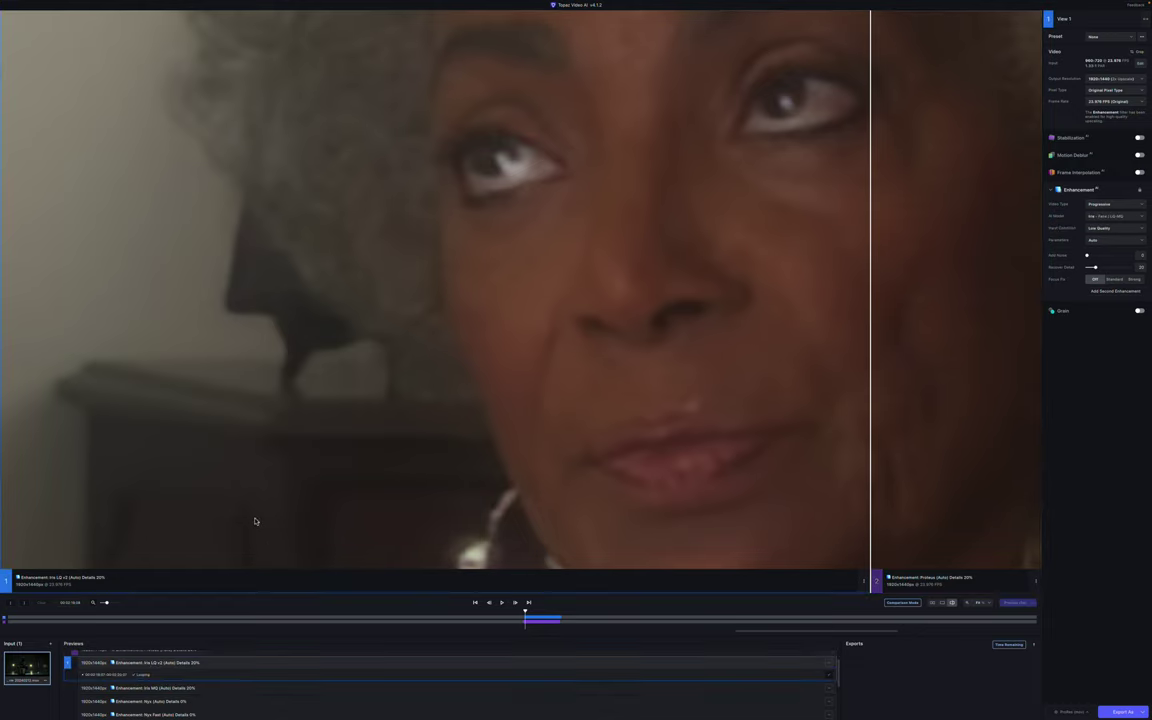
left_click(234, 692)
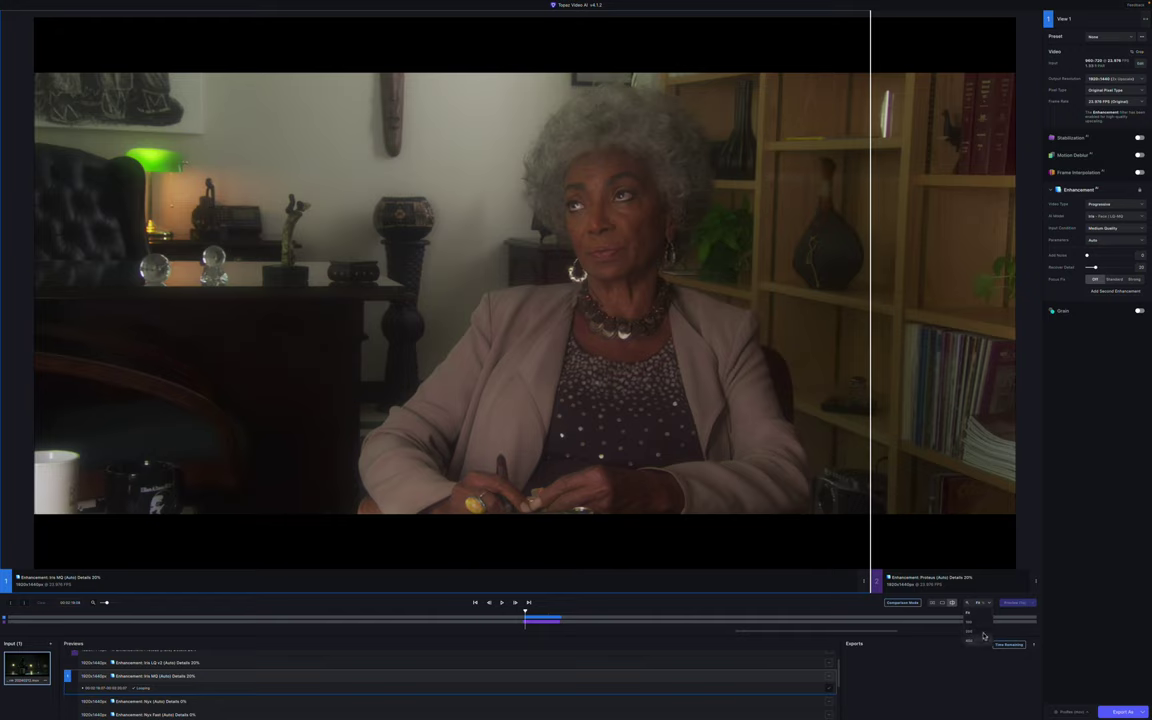
left_click(982, 645)
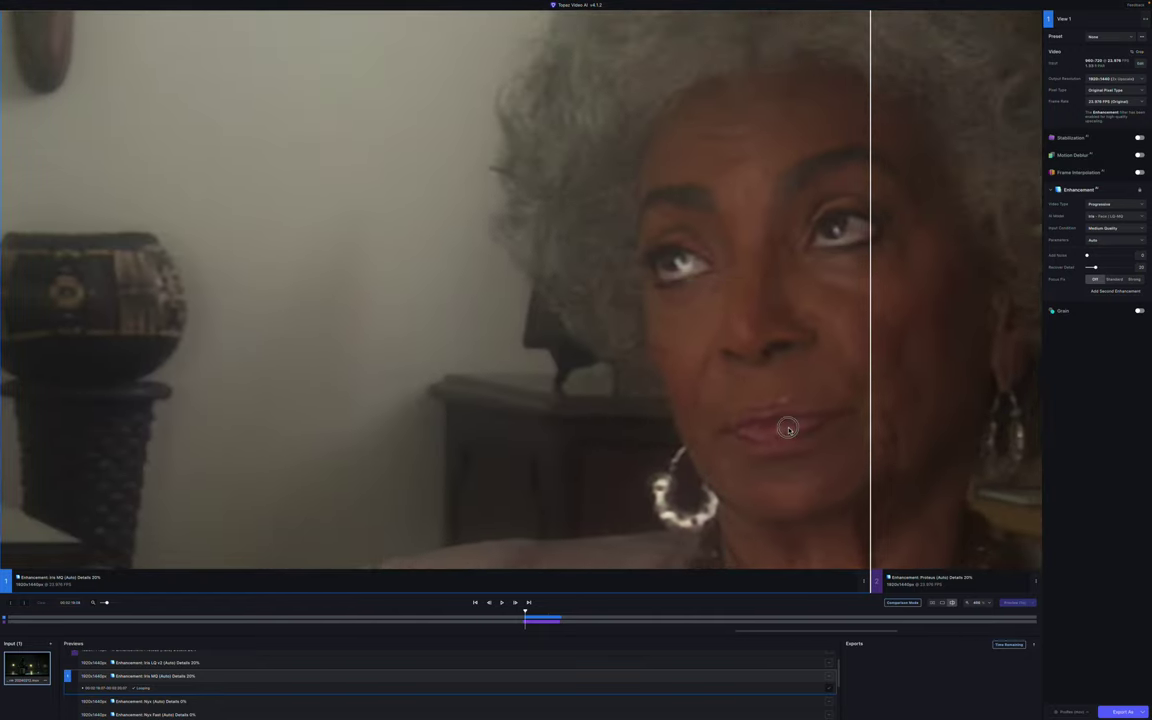
left_click_drag(870, 374, 551, 485)
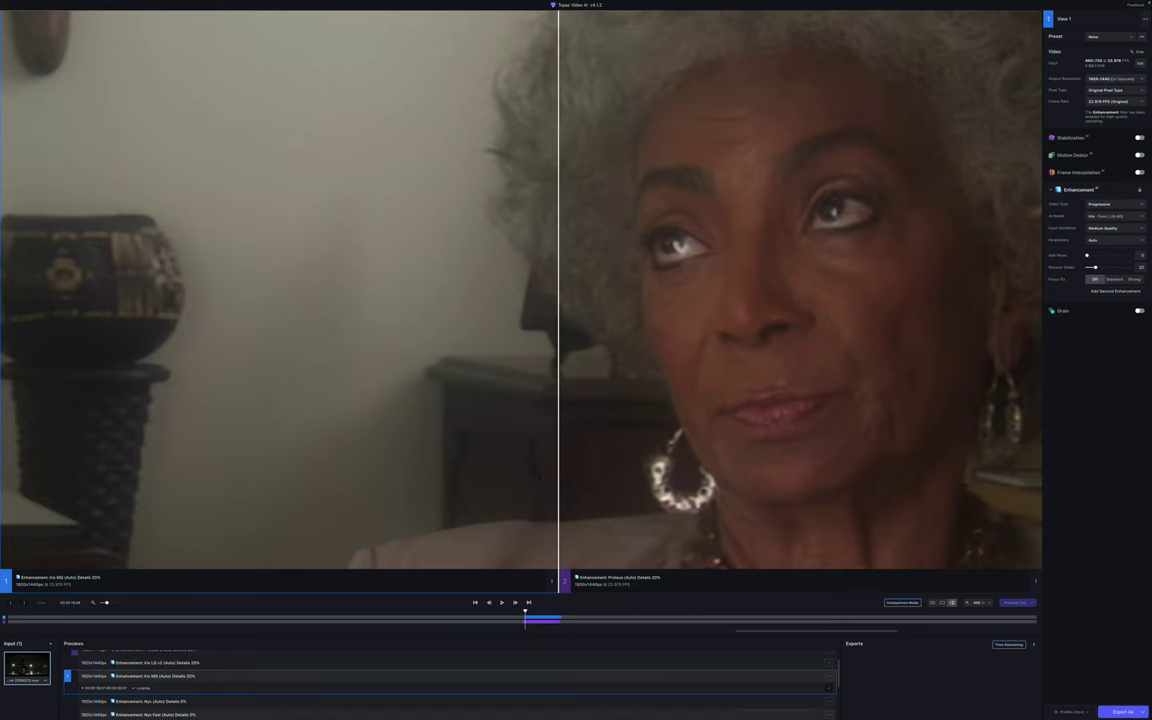
left_click(829, 665)
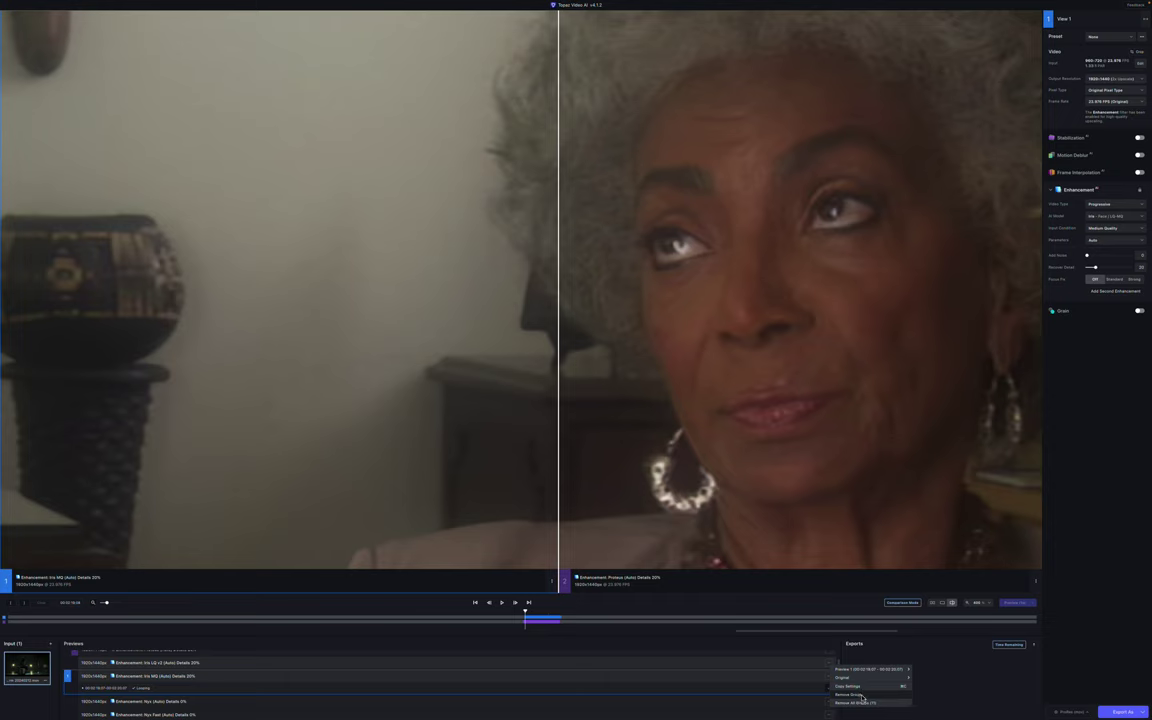
left_click(861, 697)
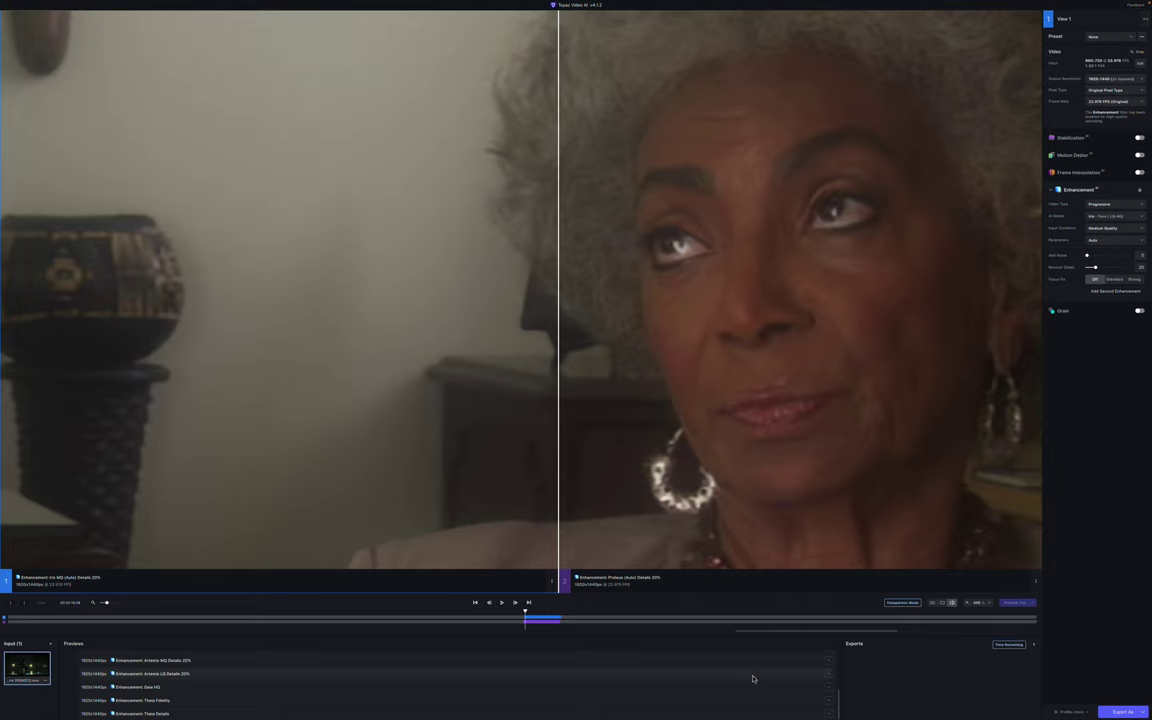
After viewing Artemis MQ, select the Iris MQ preview and remove its group
scroll(775, 680, "up", 1)
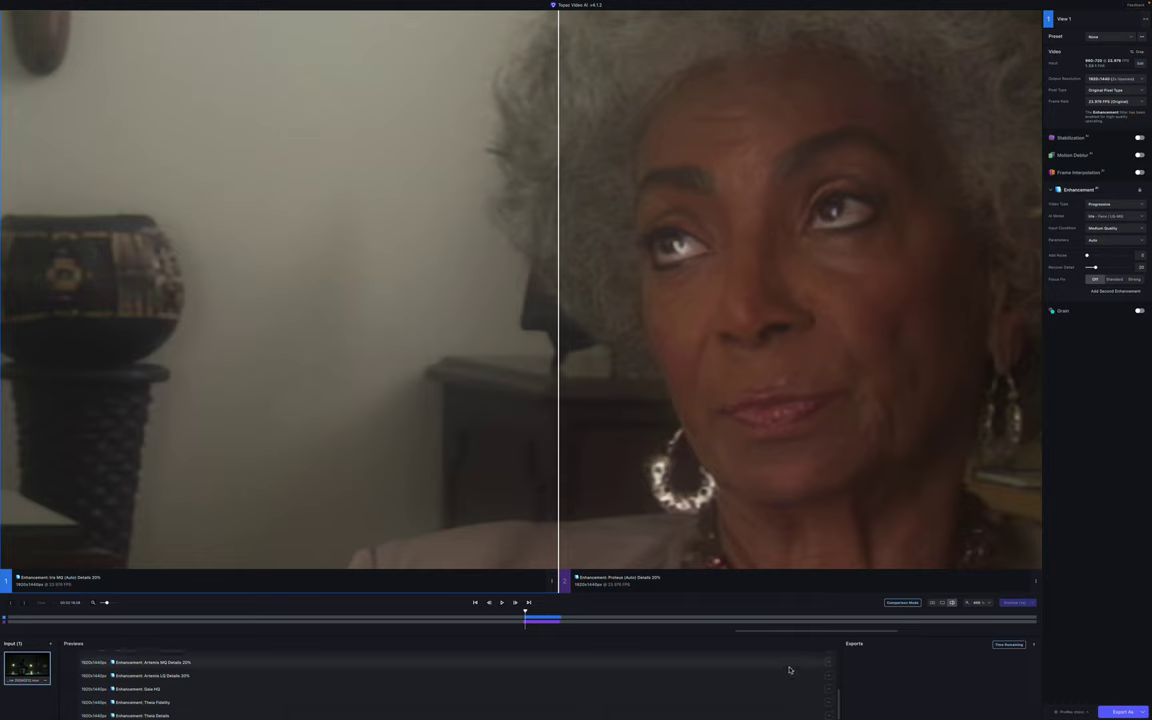
left_click(784, 663)
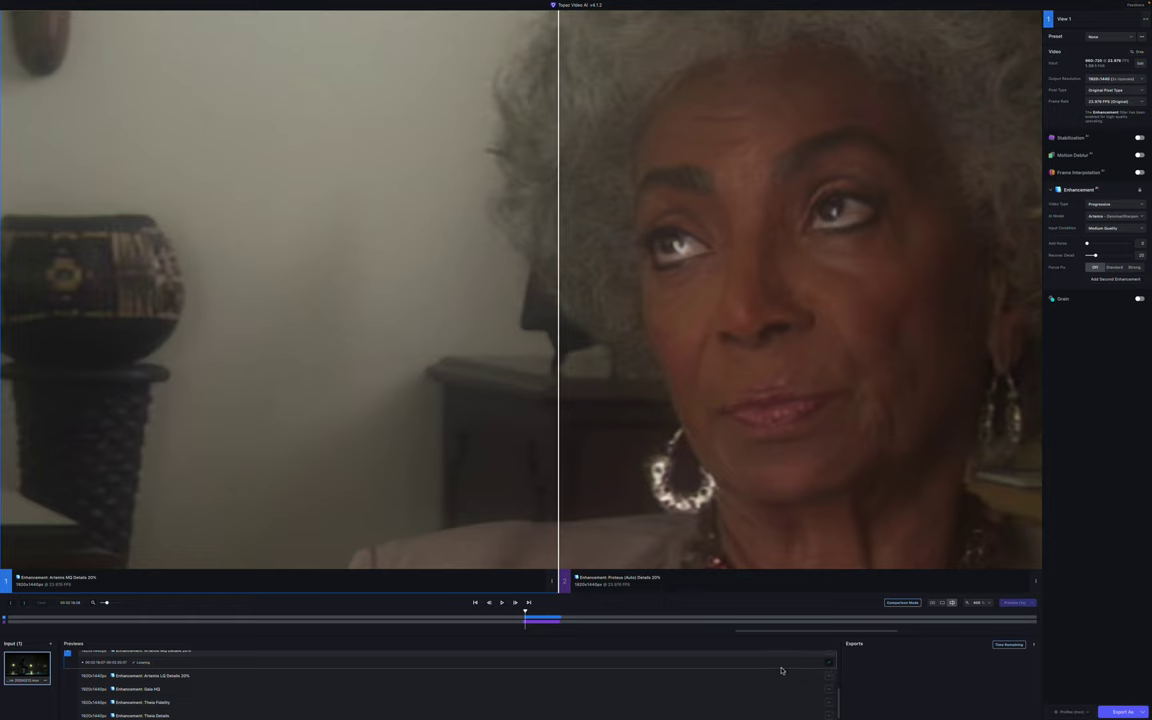
scroll(781, 671, "up", 3)
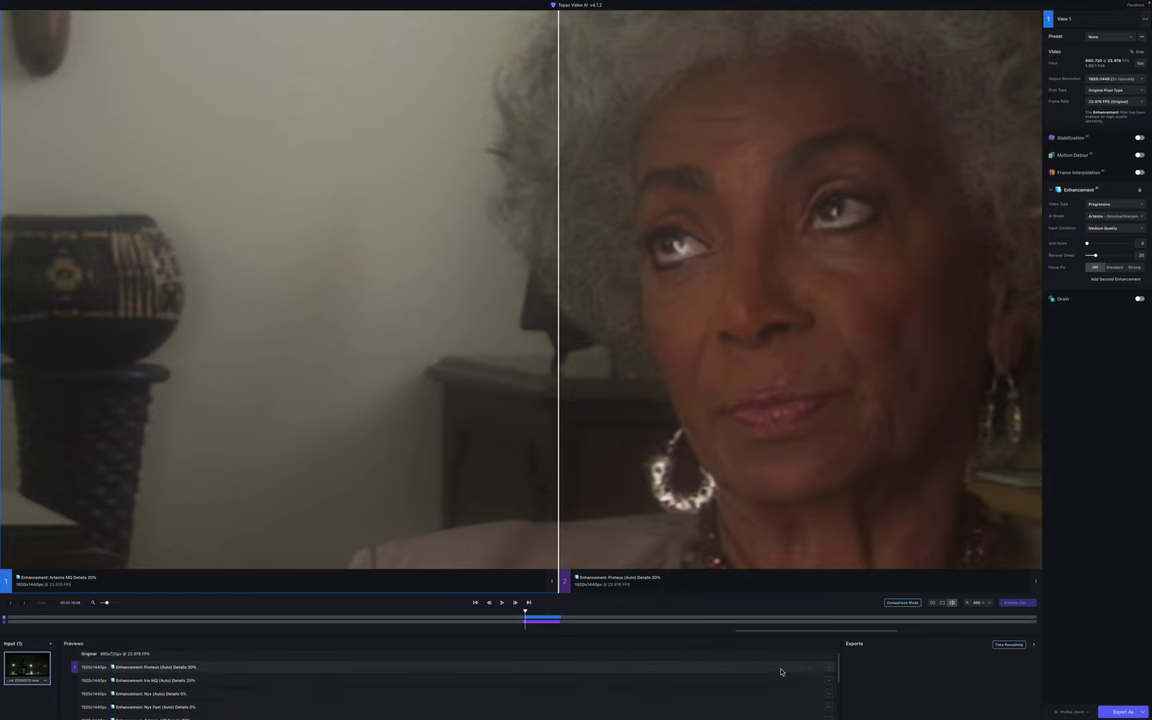
left_click(829, 681)
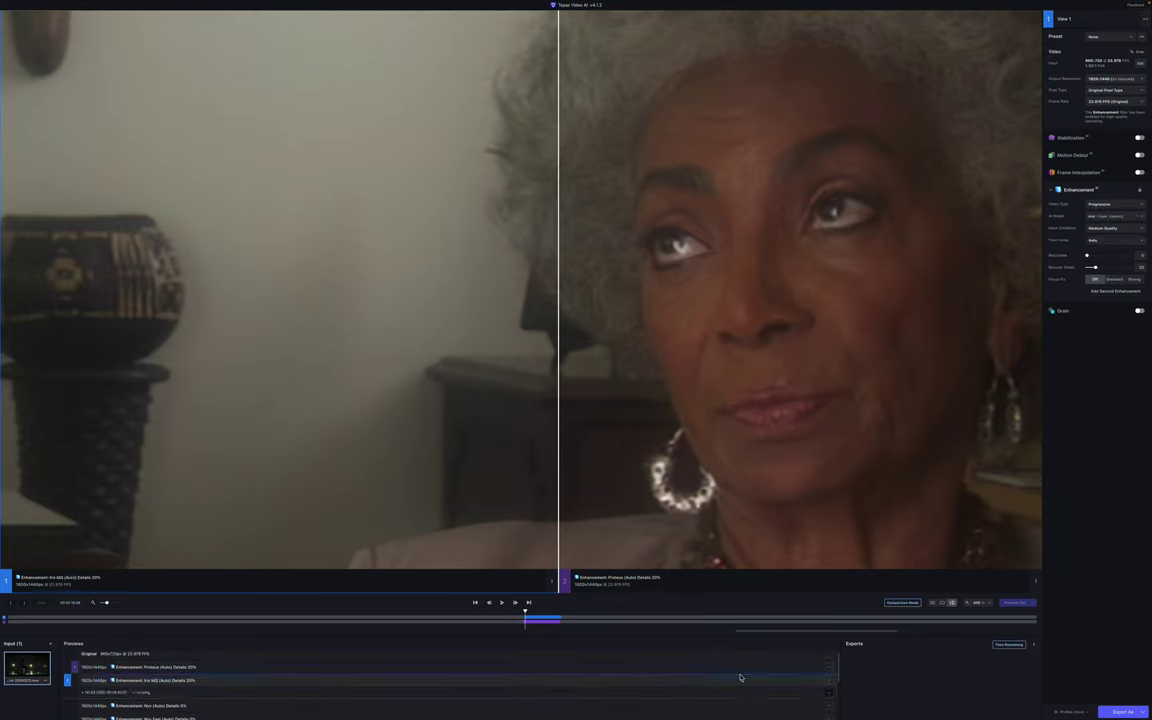
left_click(829, 683)
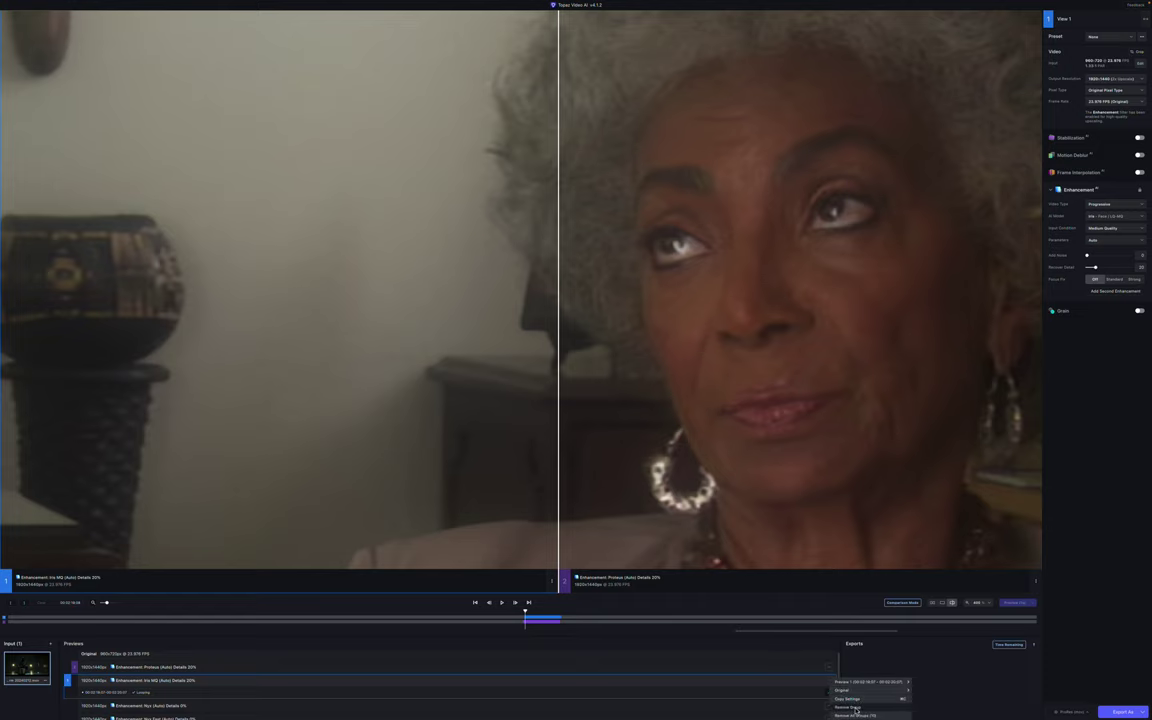
left_click(849, 707)
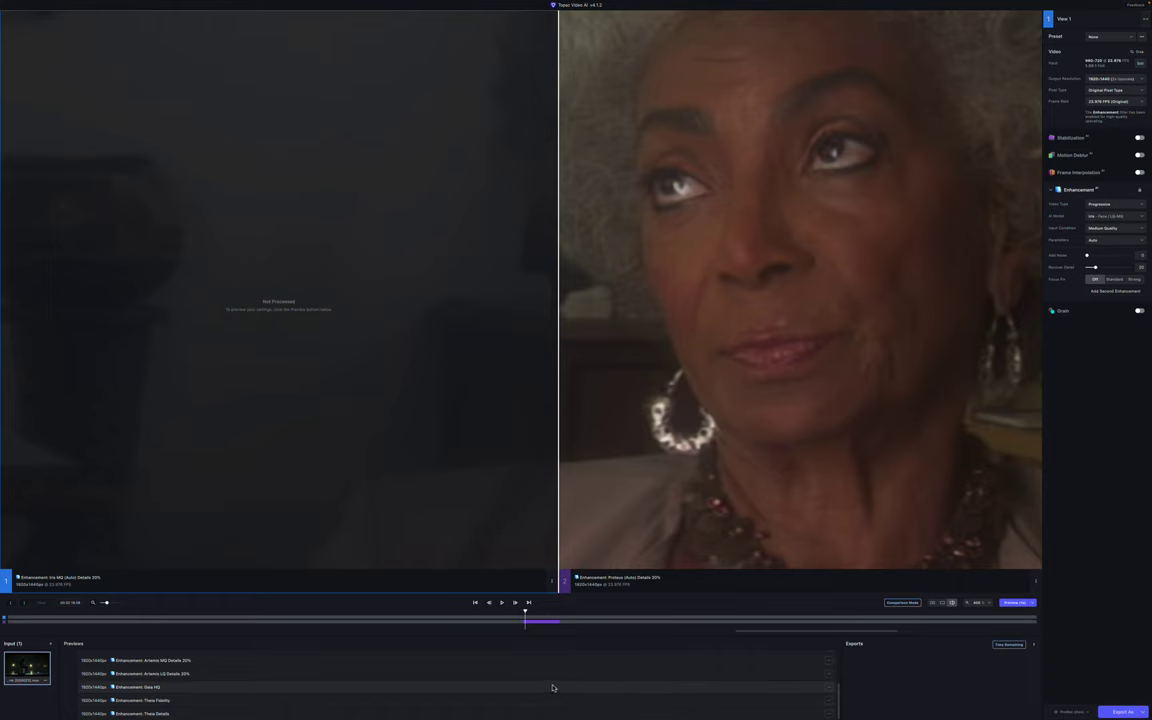
scroll(552, 687, "up", 2)
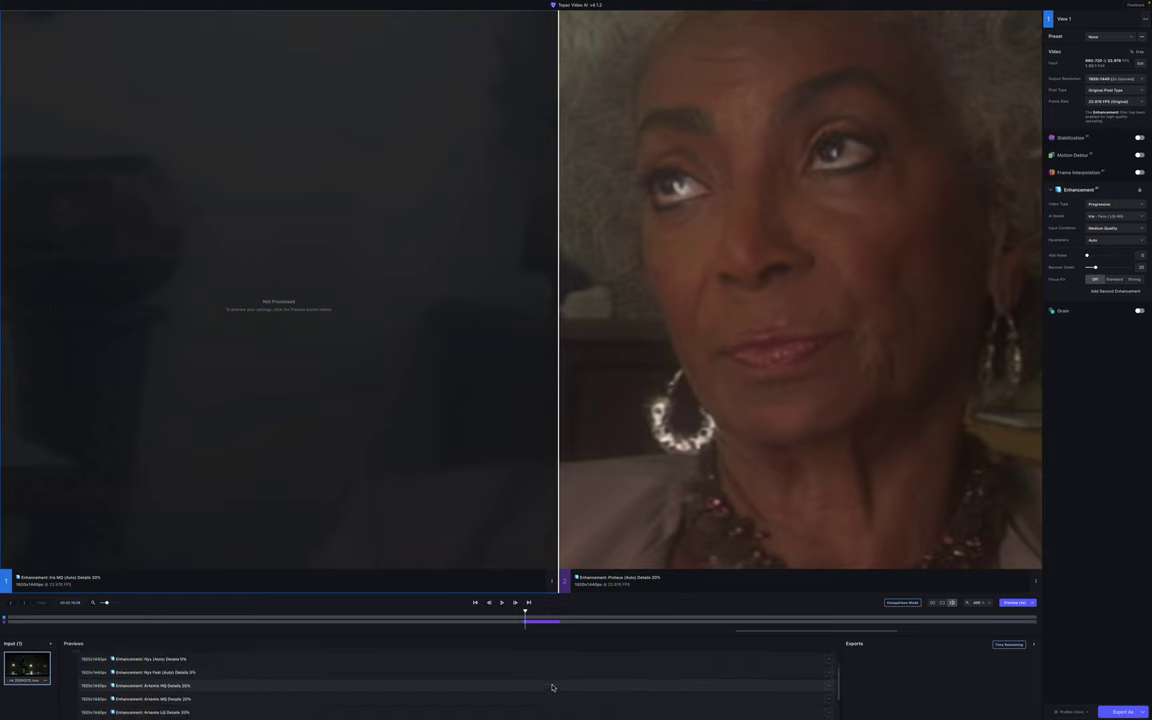
scroll(520, 680, "up", 2)
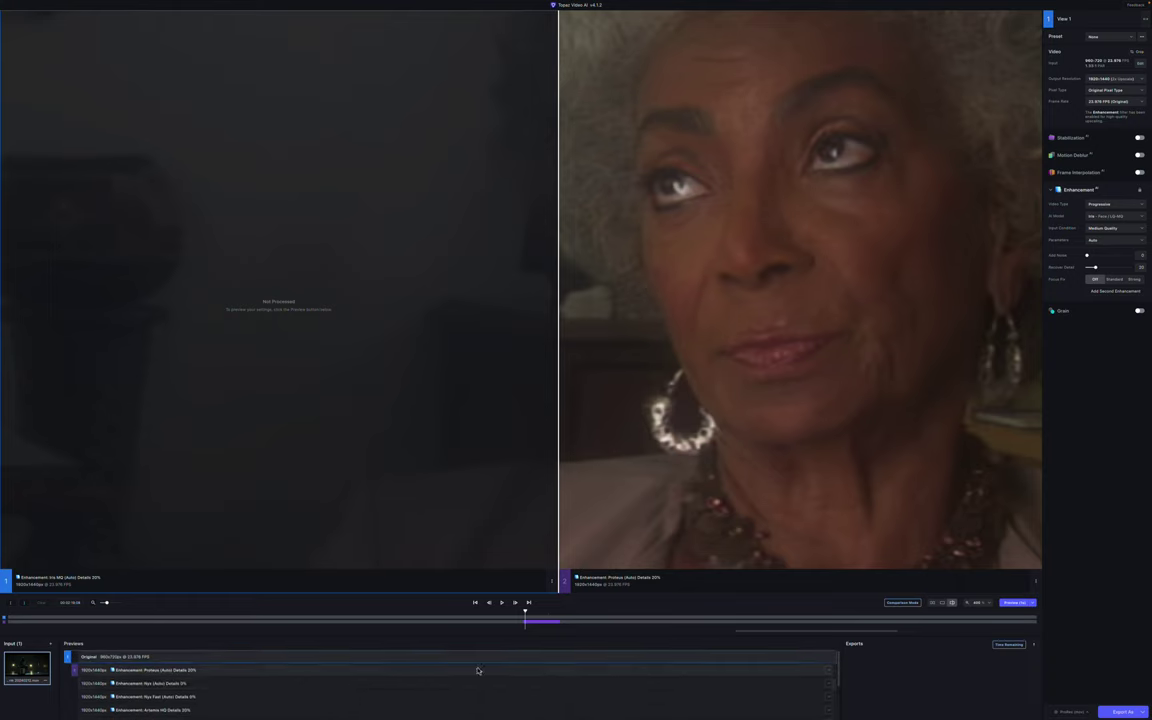
Show the Nyx (Auto) Details 0% preview on the left and zoom in on her face
left_click(364, 686)
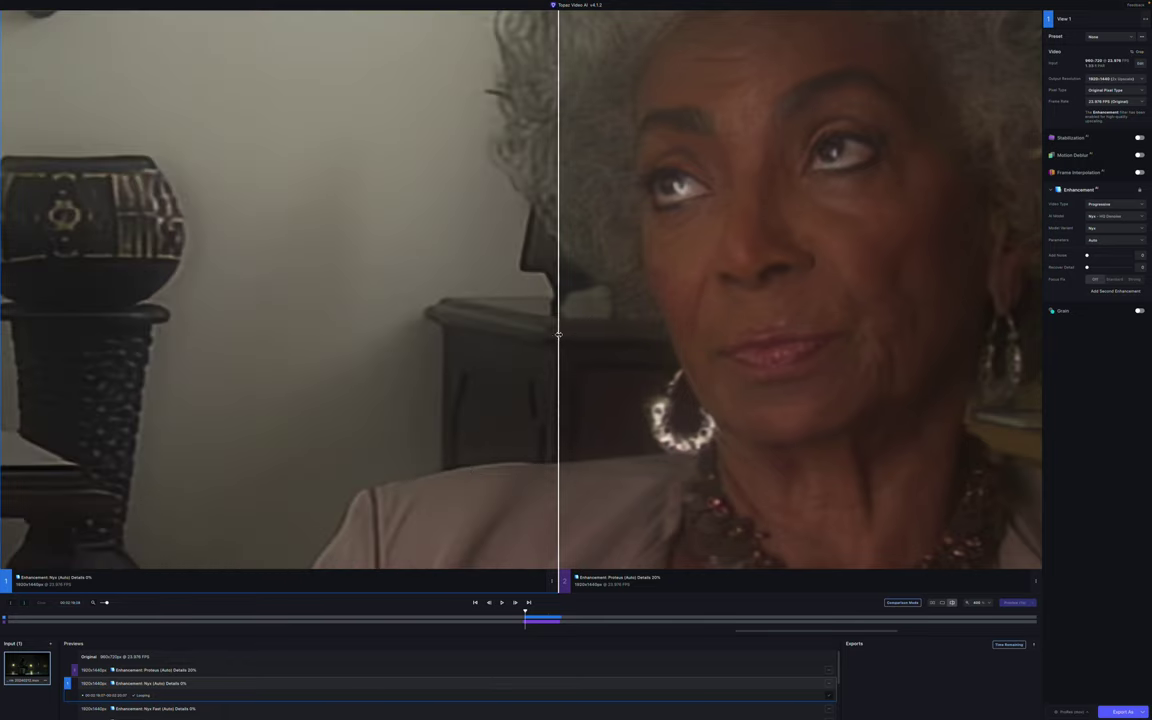
left_click_drag(560, 330, 925, 378)
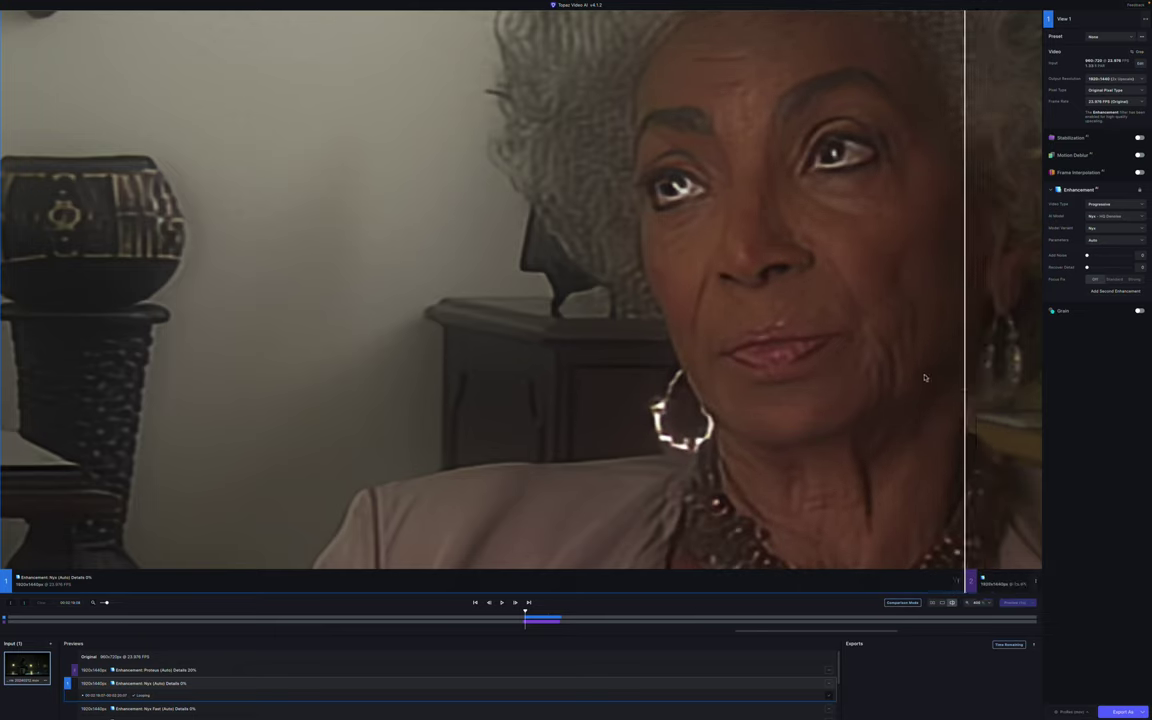
scroll(885, 313, "up", 3)
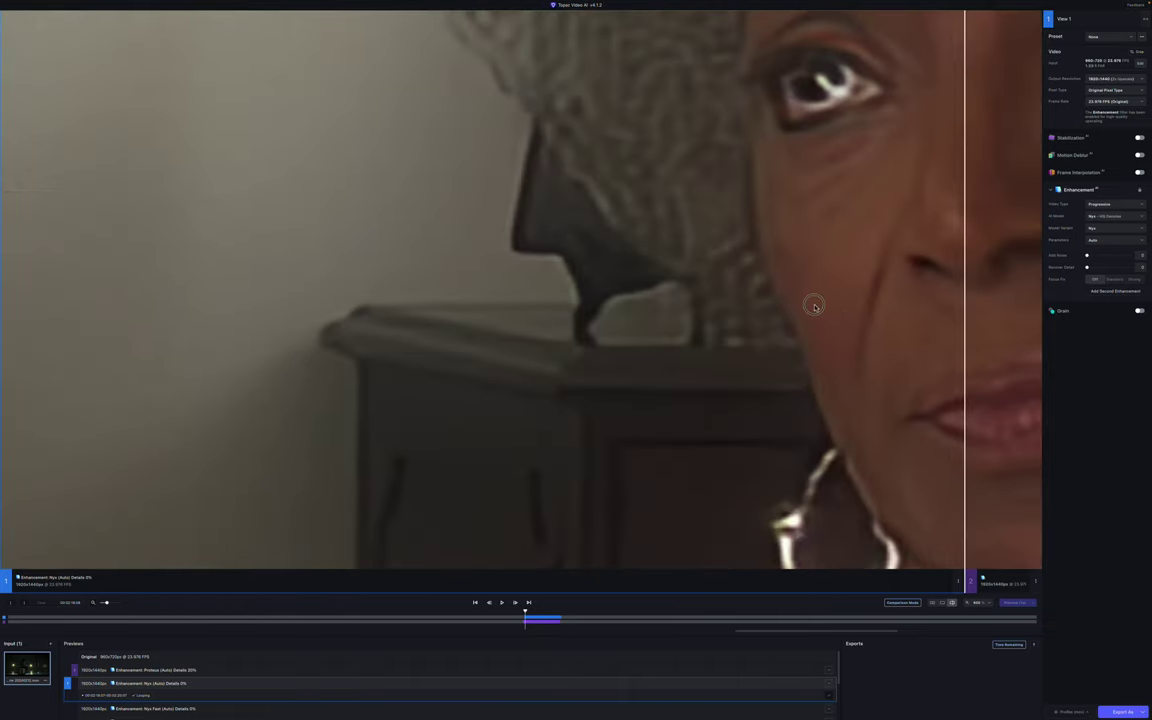
left_click_drag(812, 303, 411, 340)
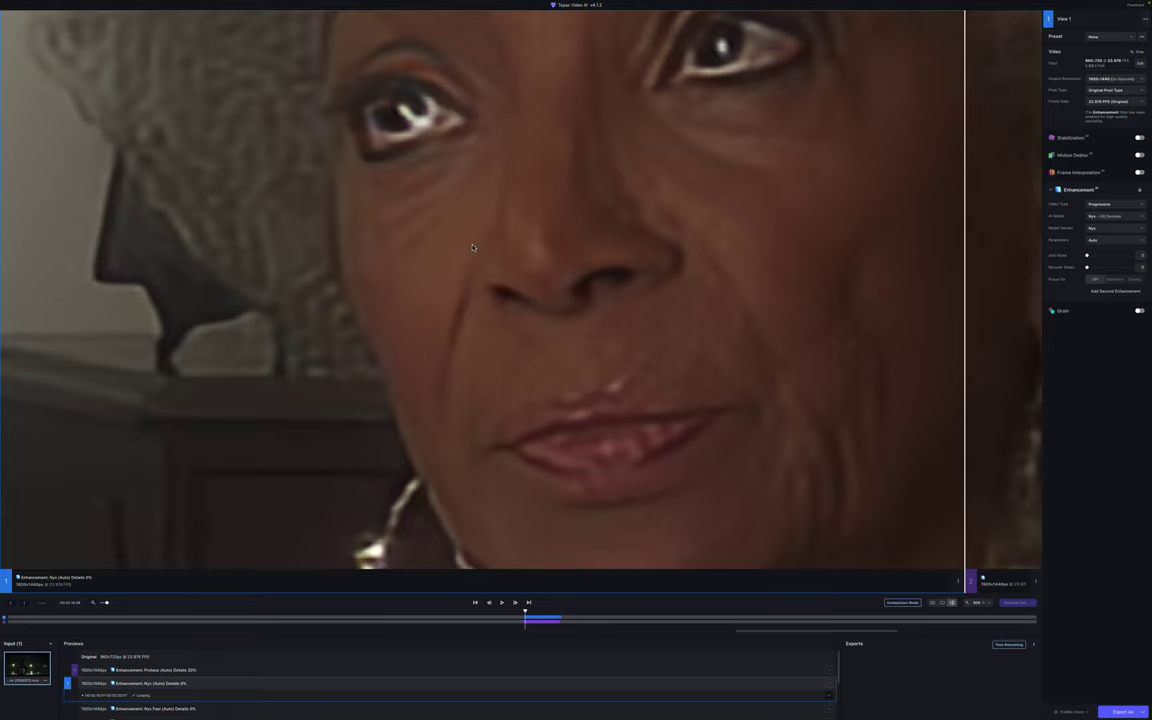
Pan around her eyes and hair and shift the split to widen the Proteus side
left_click_drag(473, 247, 476, 309)
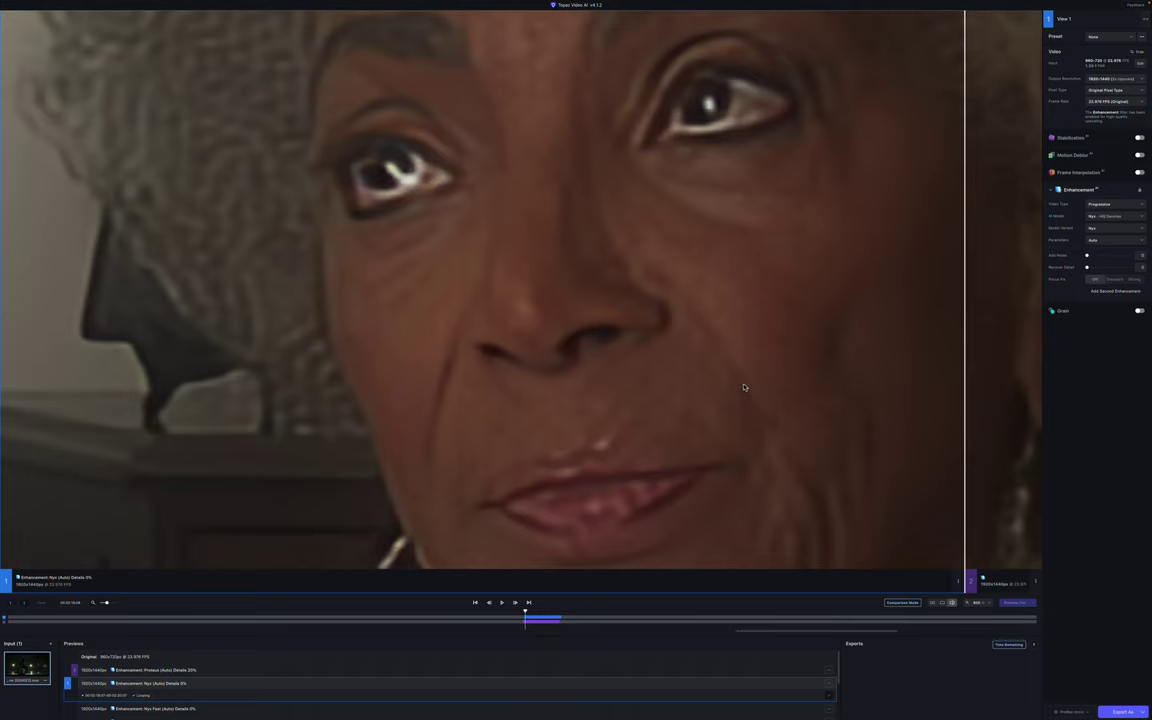
left_click_drag(743, 387, 588, 345)
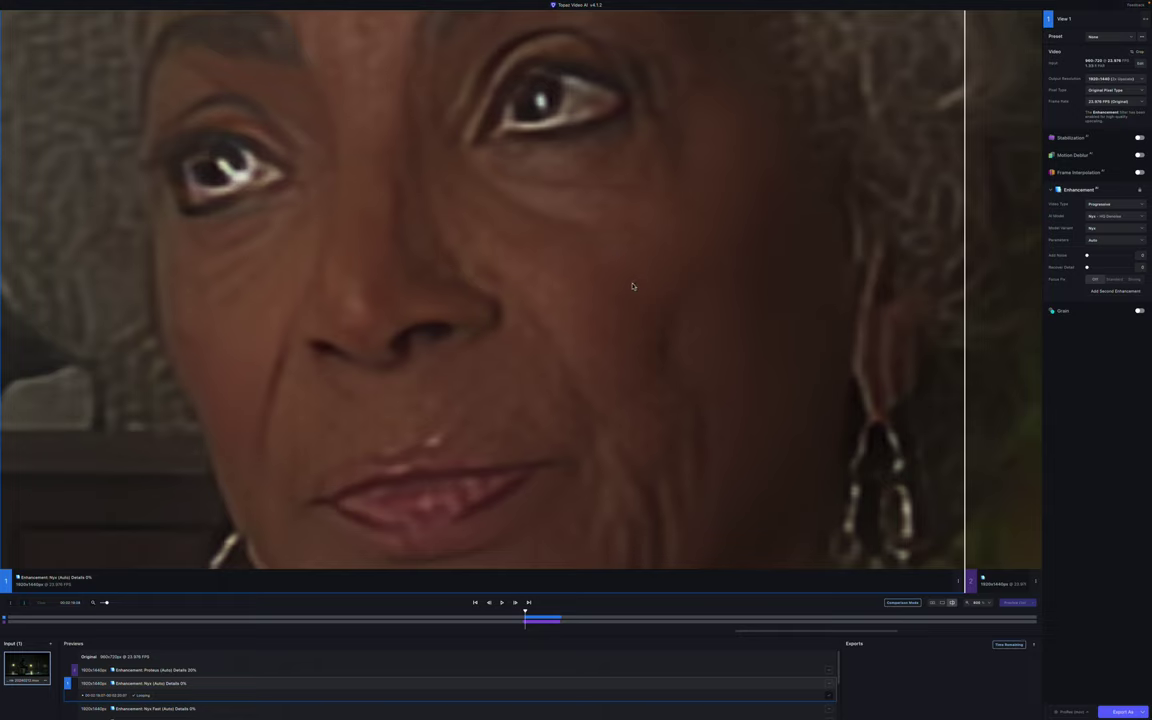
left_click_drag(546, 255, 774, 404)
left_click_drag(519, 293, 757, 313)
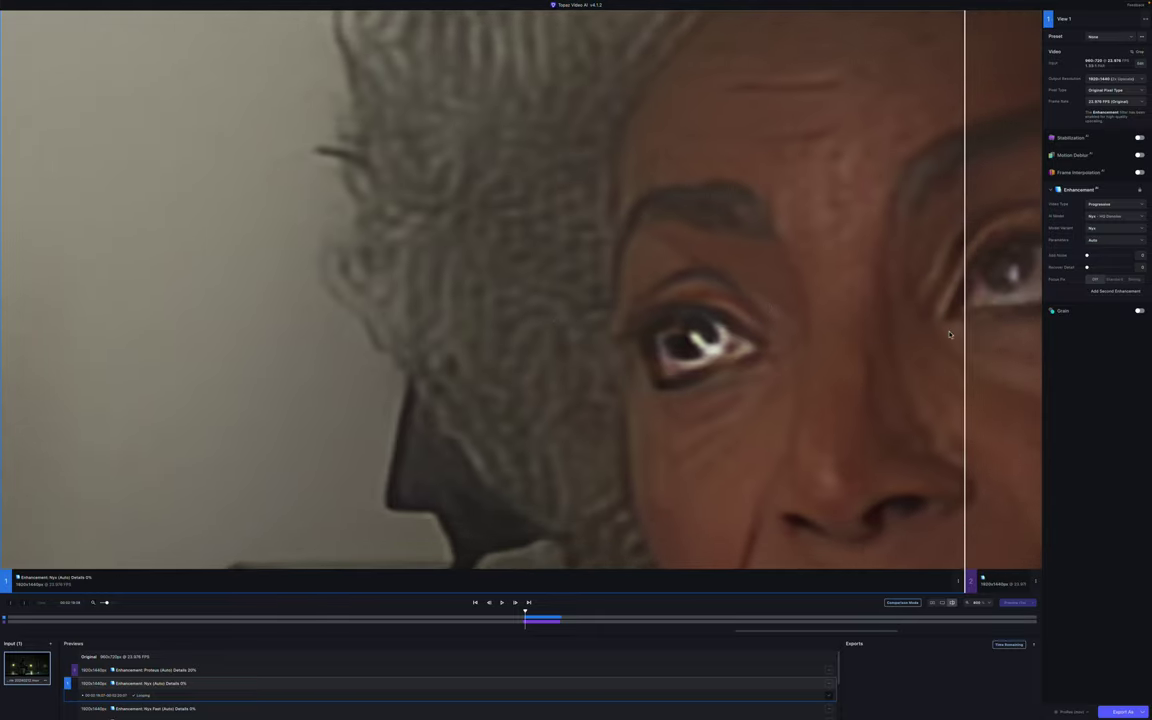
left_click_drag(963, 337, 669, 305)
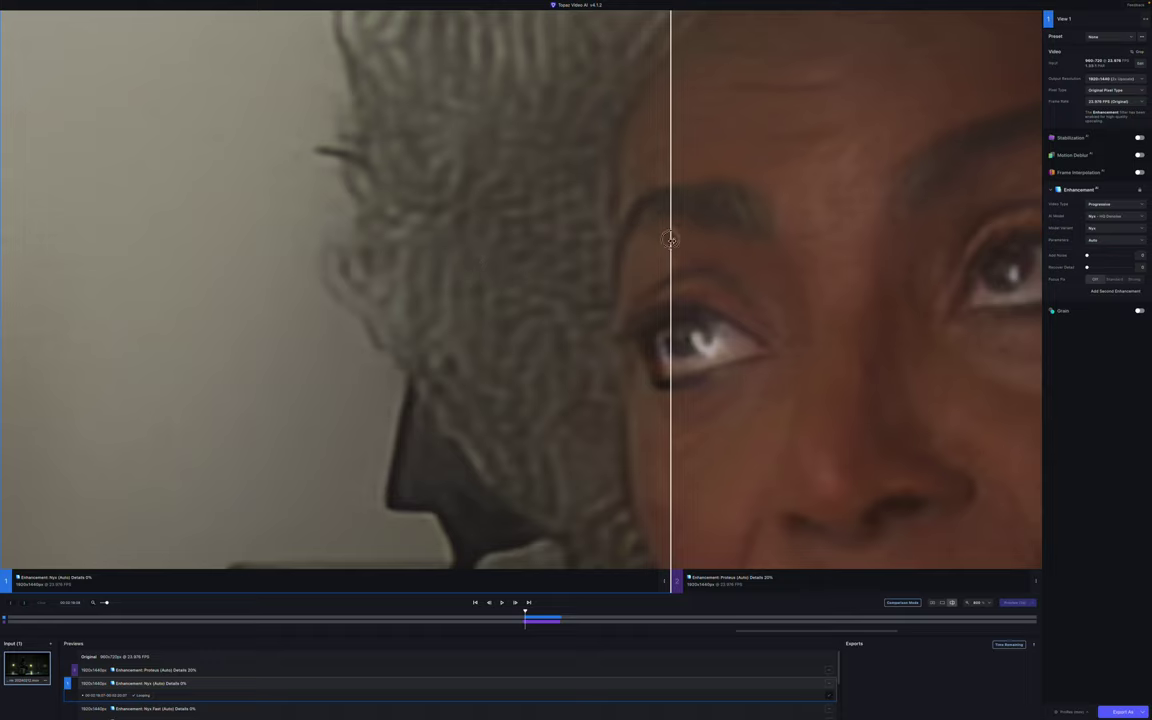
left_click_drag(670, 242, 360, 282)
left_click_drag(714, 314, 584, 136)
Make the Proteus view active and centre the close-up on her eyes
left_click_drag(720, 257, 732, 219)
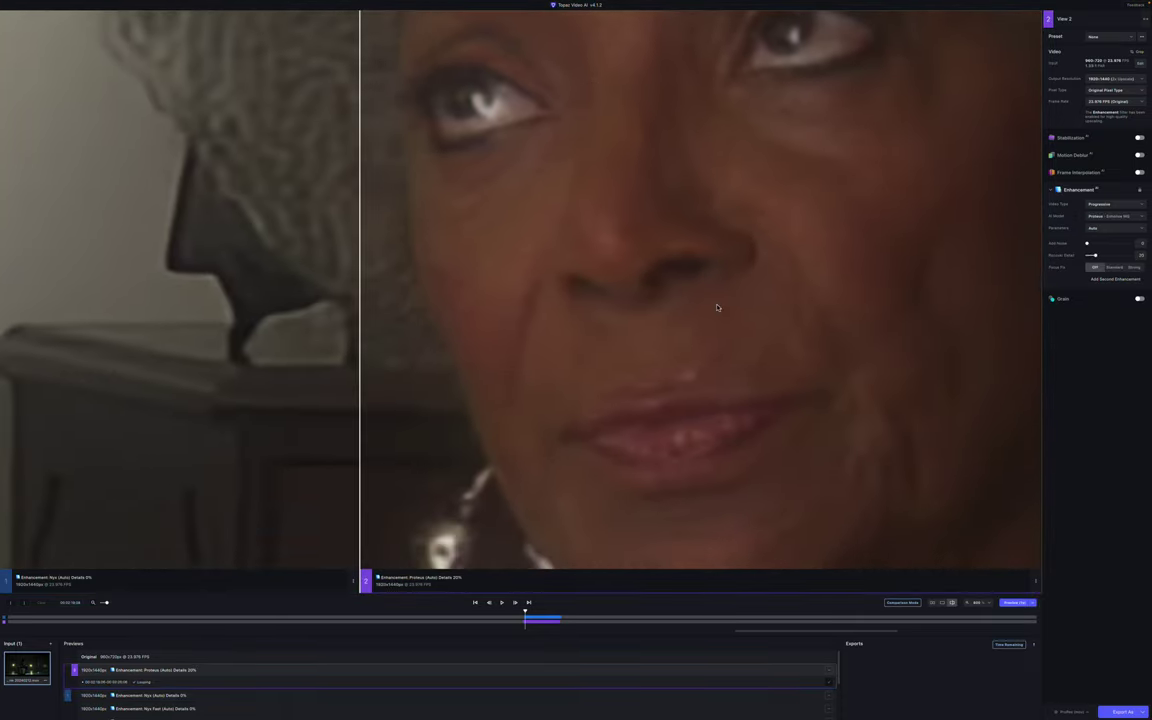
left_click_drag(714, 310, 680, 464)
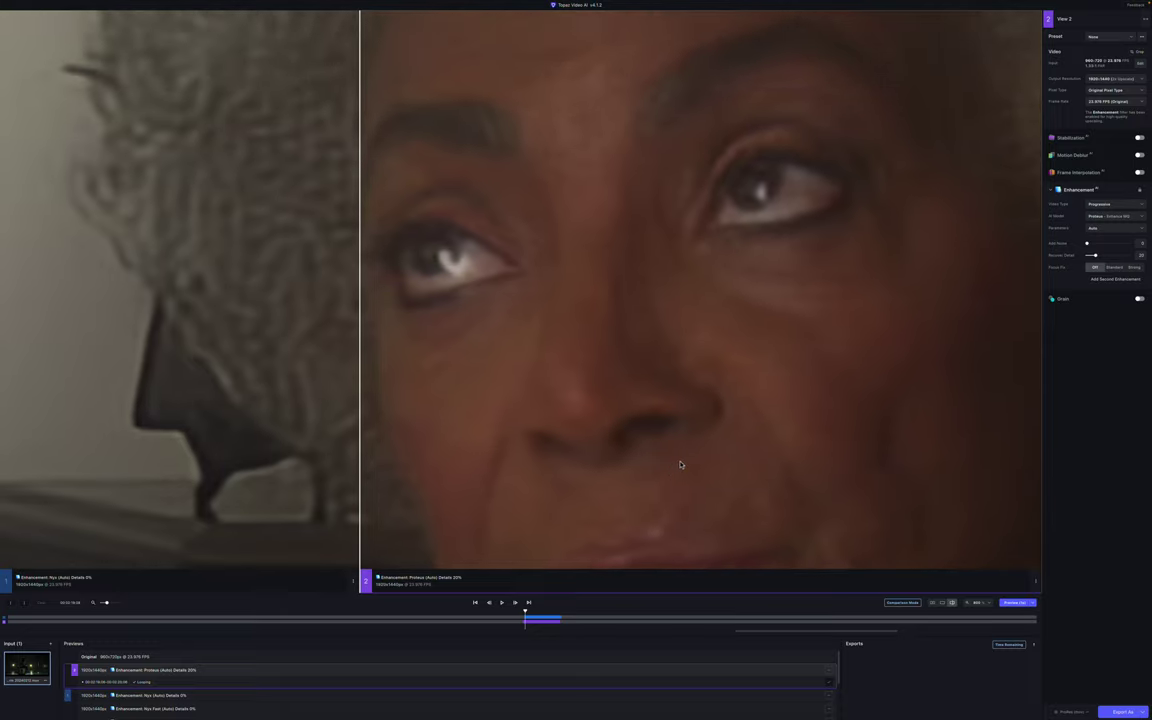
left_click_drag(548, 410, 627, 437)
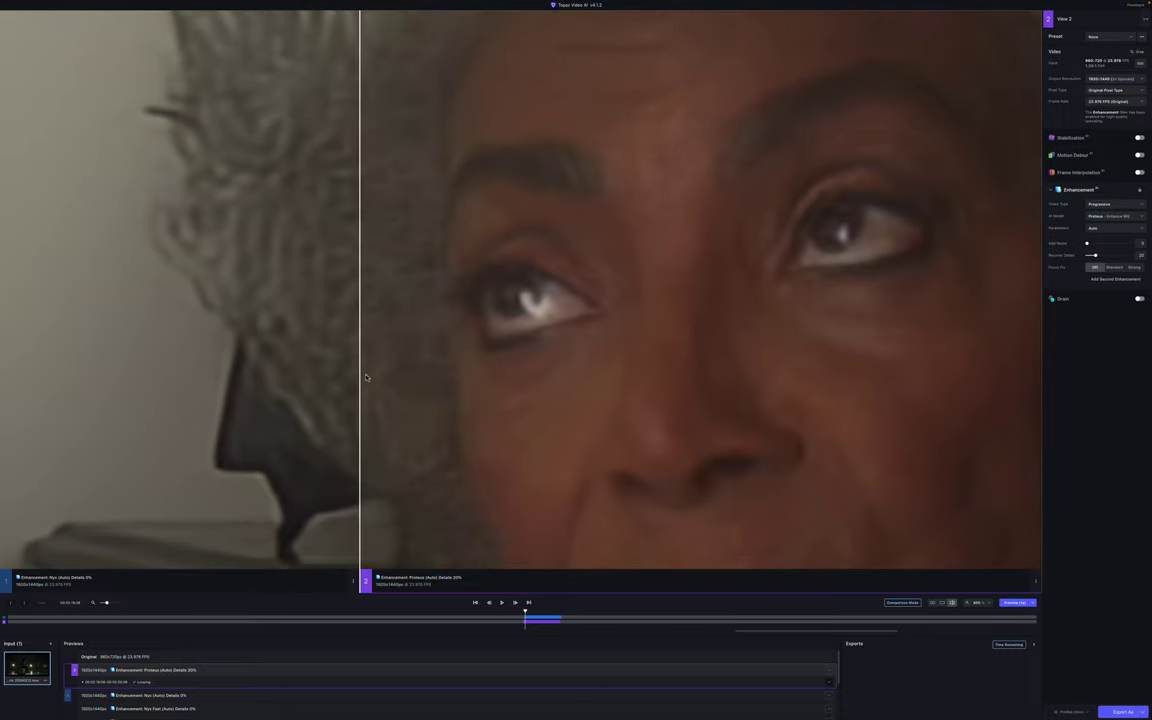
mouse_move(361, 375)
left_mouse_down()
mouse_move(856, 427)
mouse_move(966, 432)
mouse_move(453, 395)
mouse_move(1040, 414)
mouse_move(356, 364)
left_mouse_up()
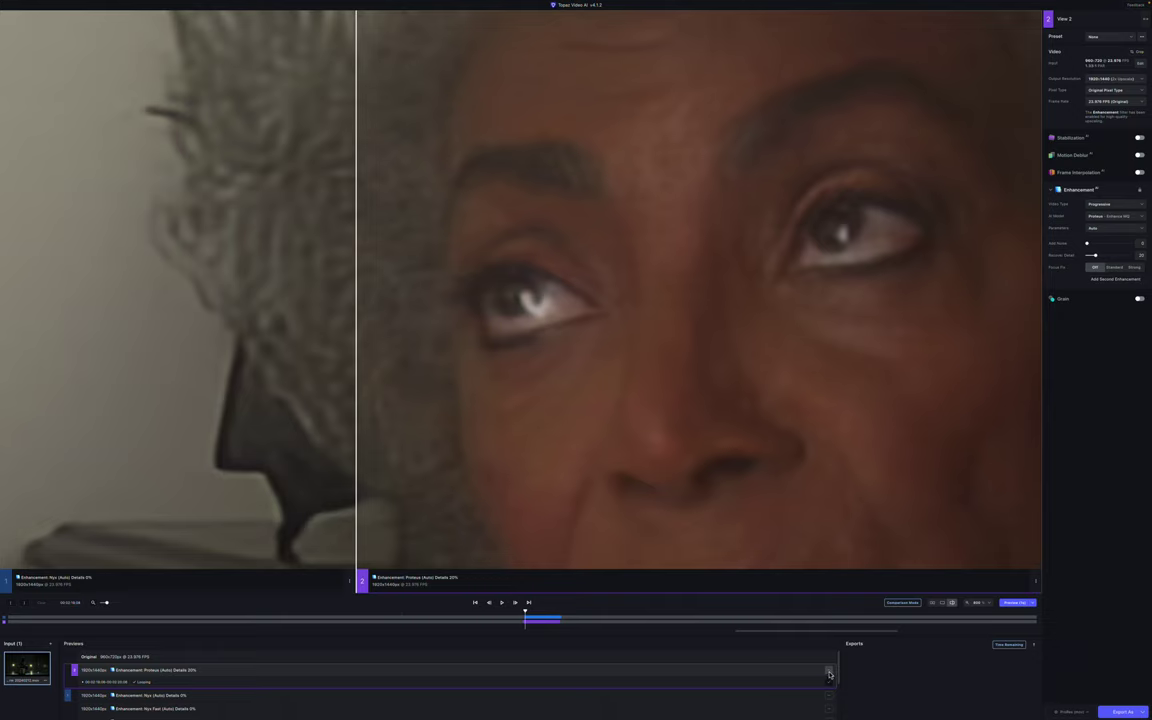
Remove the Proteus preview group, confirming the AI model stays on Proteus
left_click(829, 676)
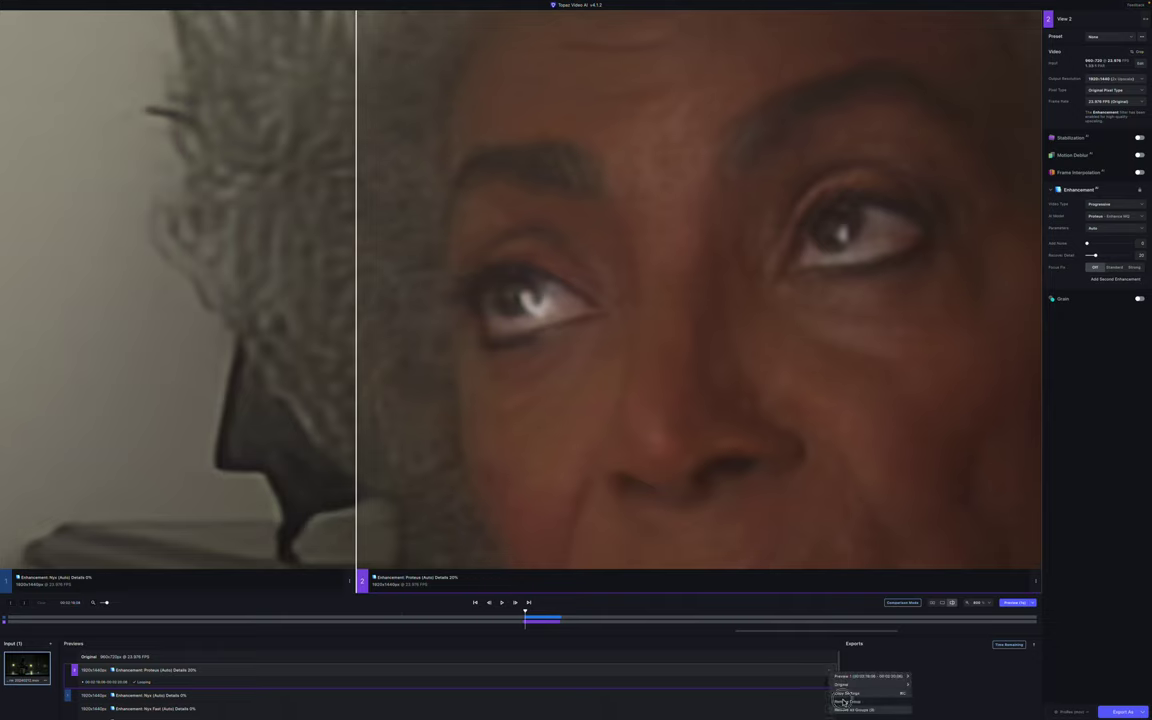
left_click(843, 702)
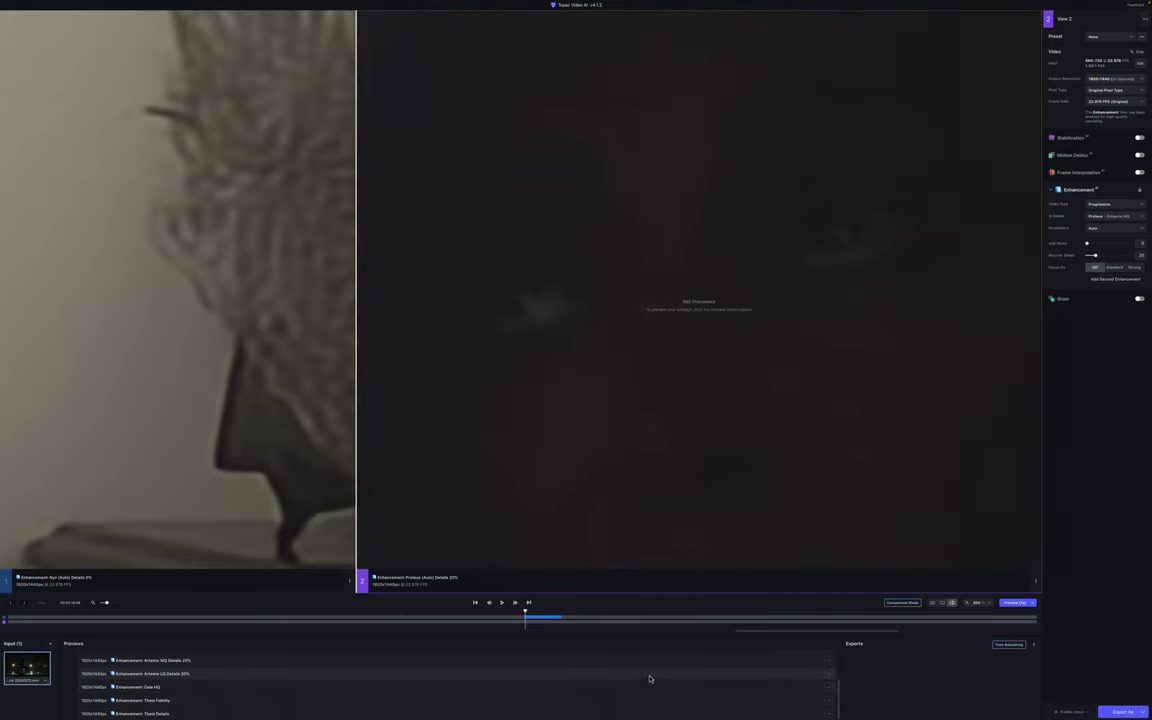
scroll(665, 695, "up", 2)
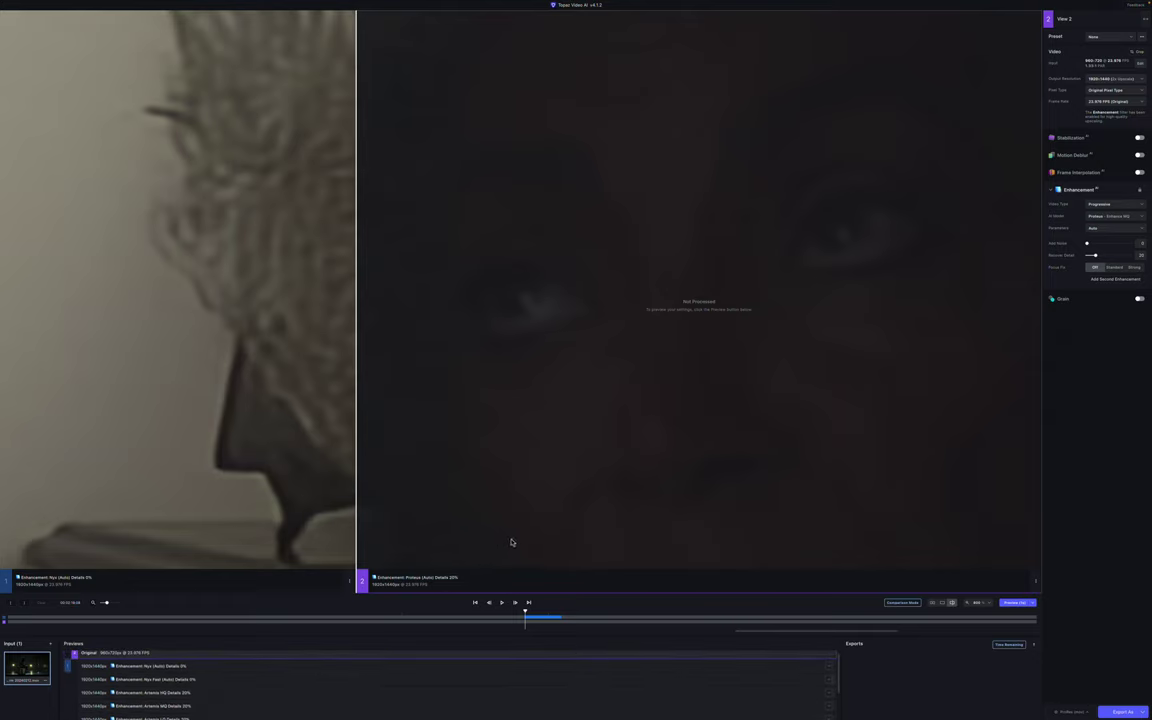
scroll(517, 683, "up", 1)
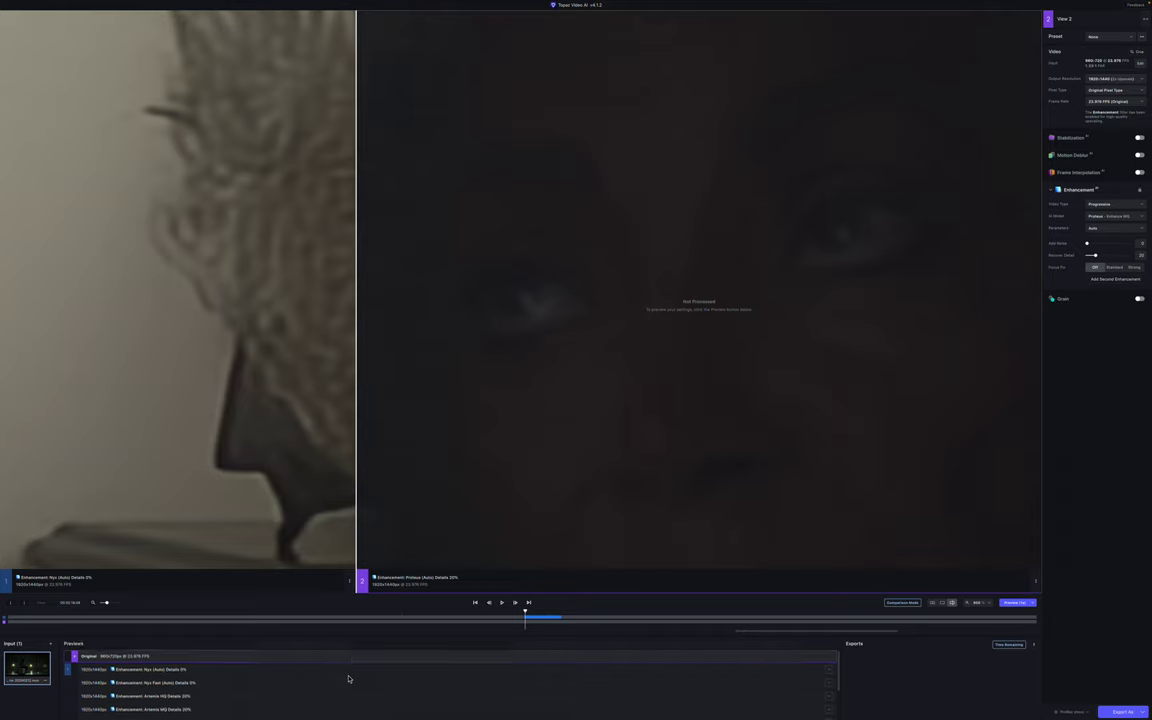
scroll(348, 679, "down", 3)
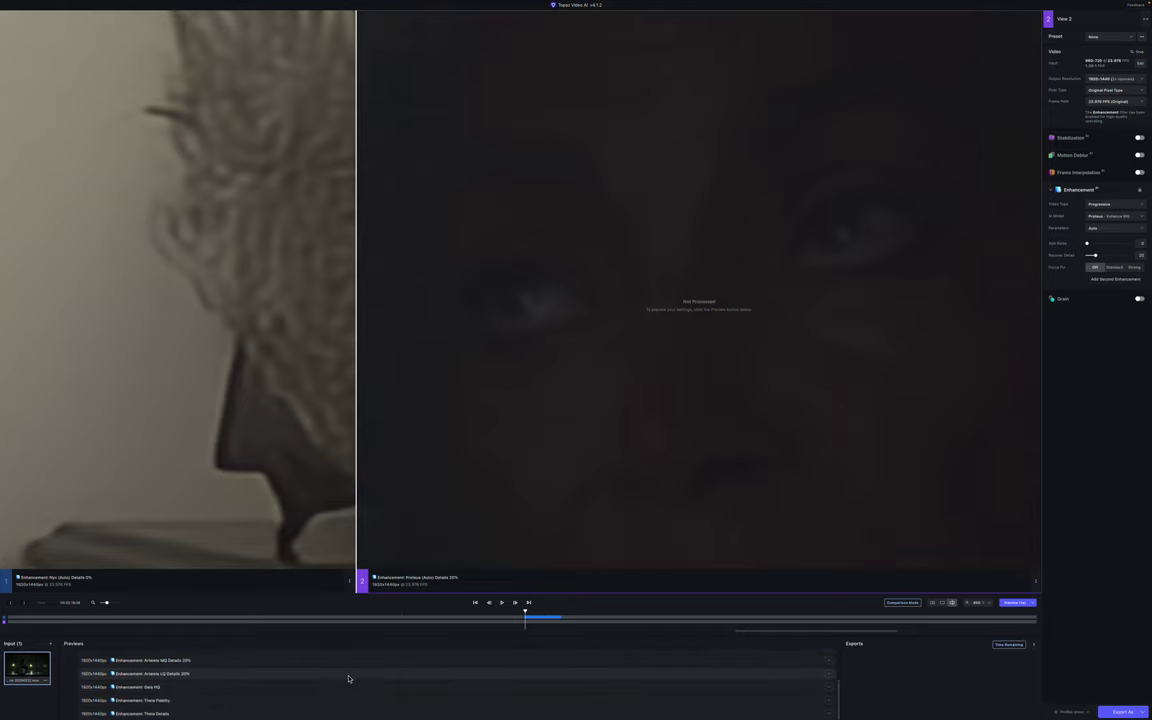
scroll(348, 679, "up", 3)
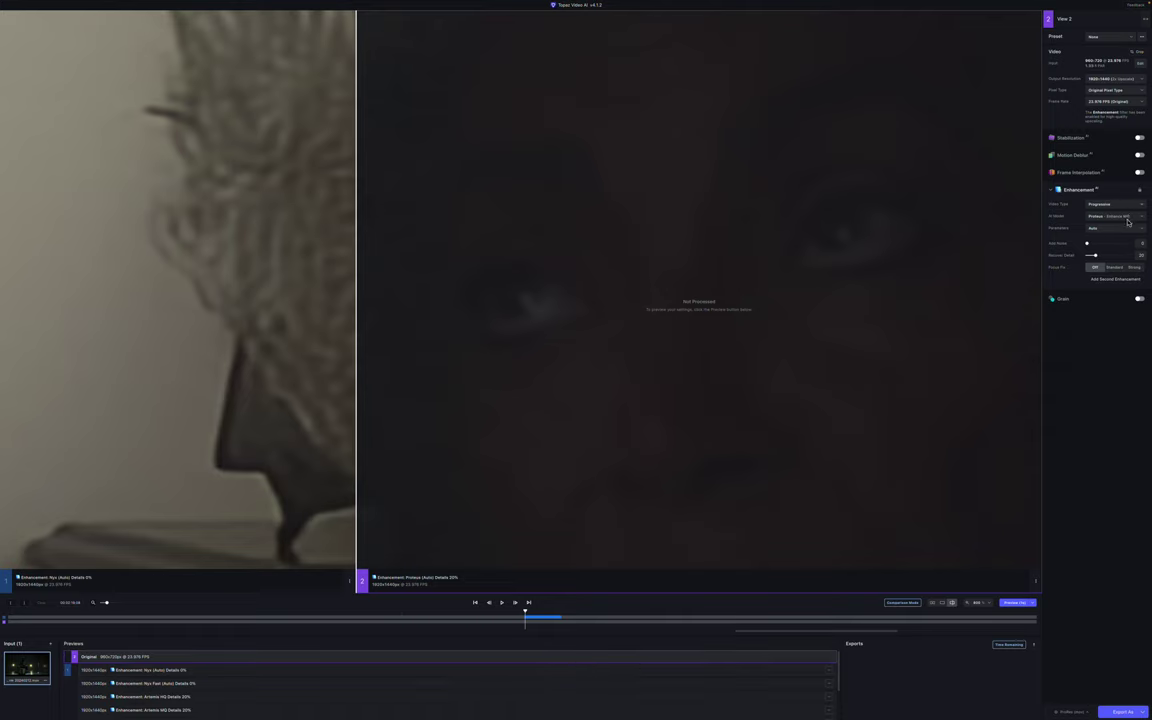
left_click(1131, 217)
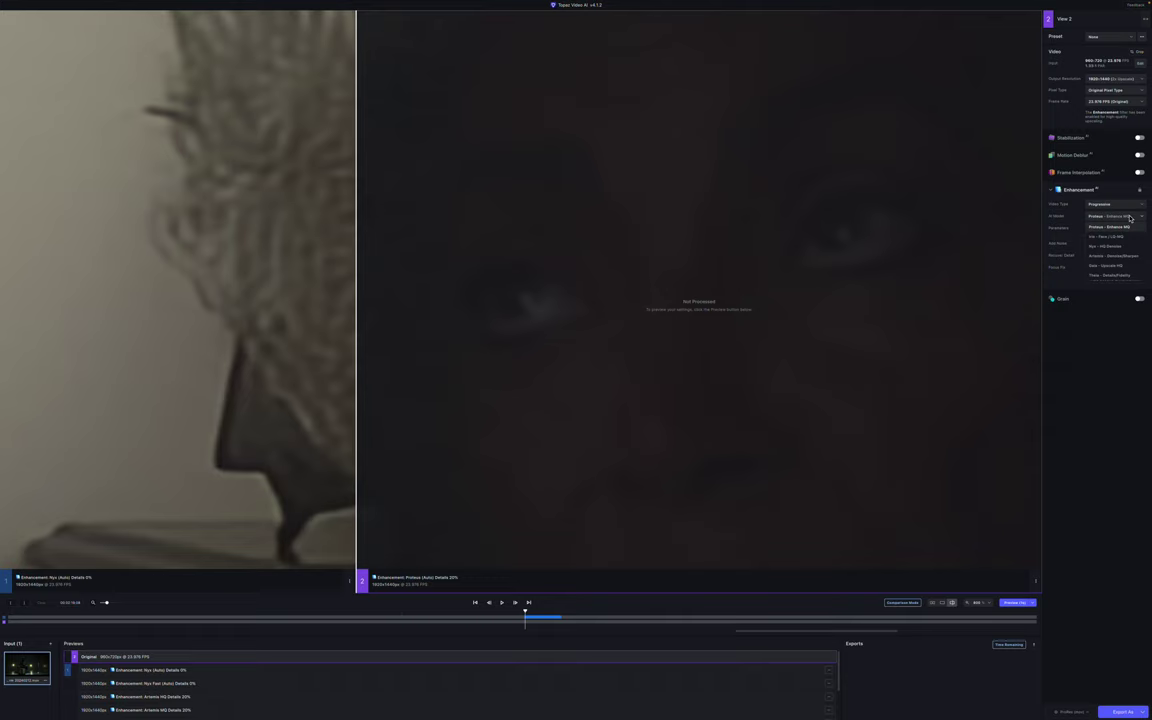
left_click(1131, 217)
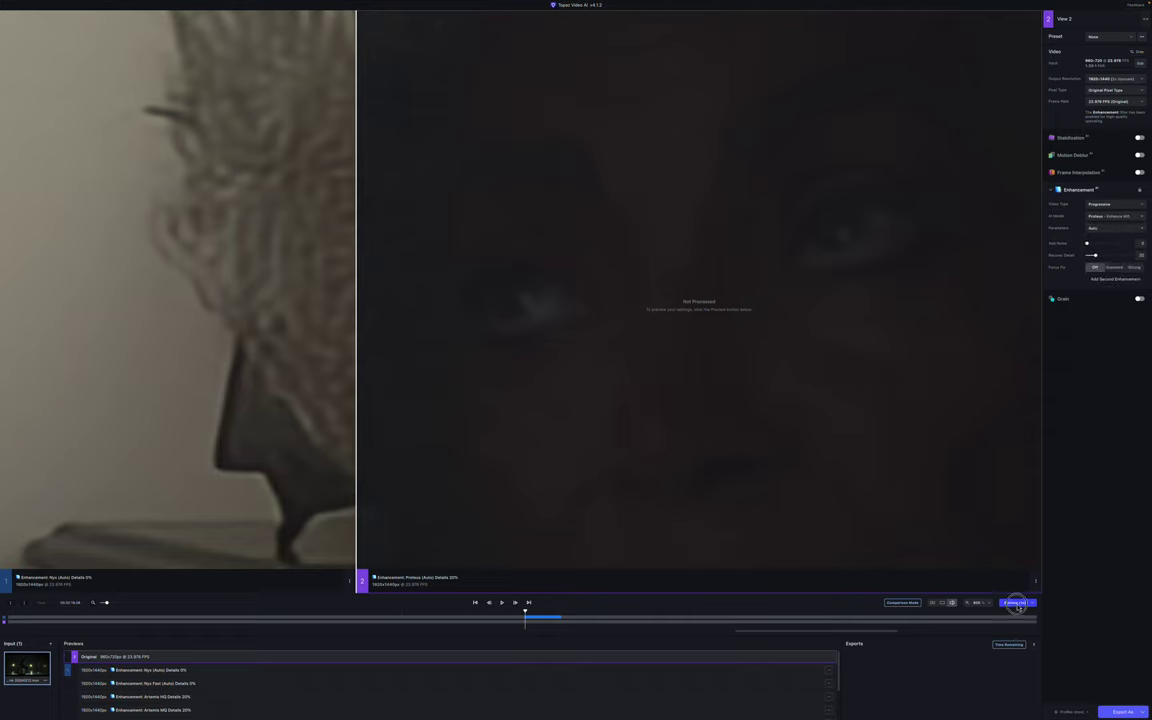
Render the Proteus (Auto) Details 20% preview and compare it against Nyx across the face
left_click(1016, 603)
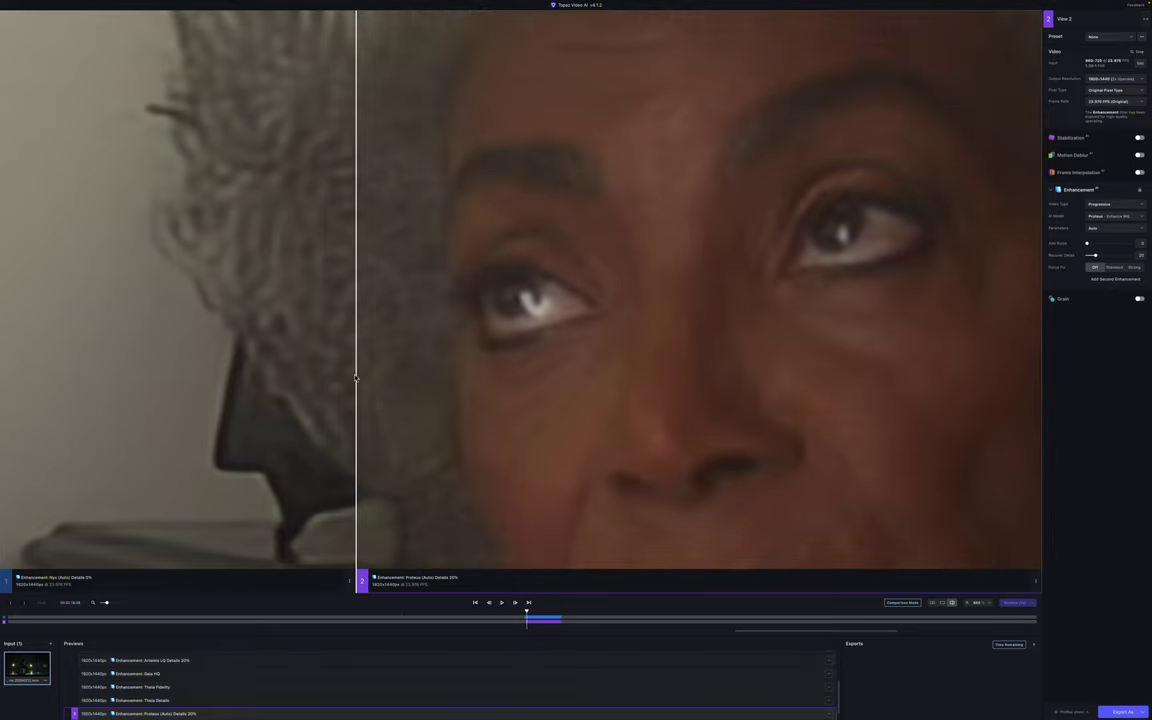
left_click_drag(356, 371, 886, 492)
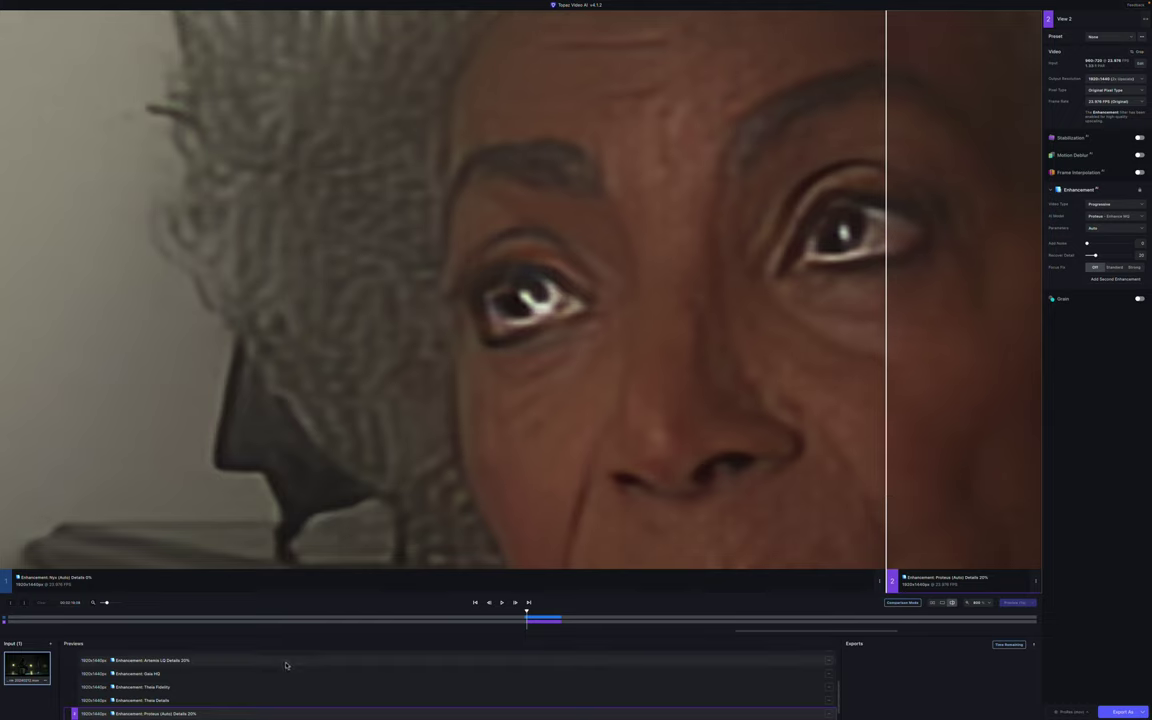
scroll(298, 689, "up", 5)
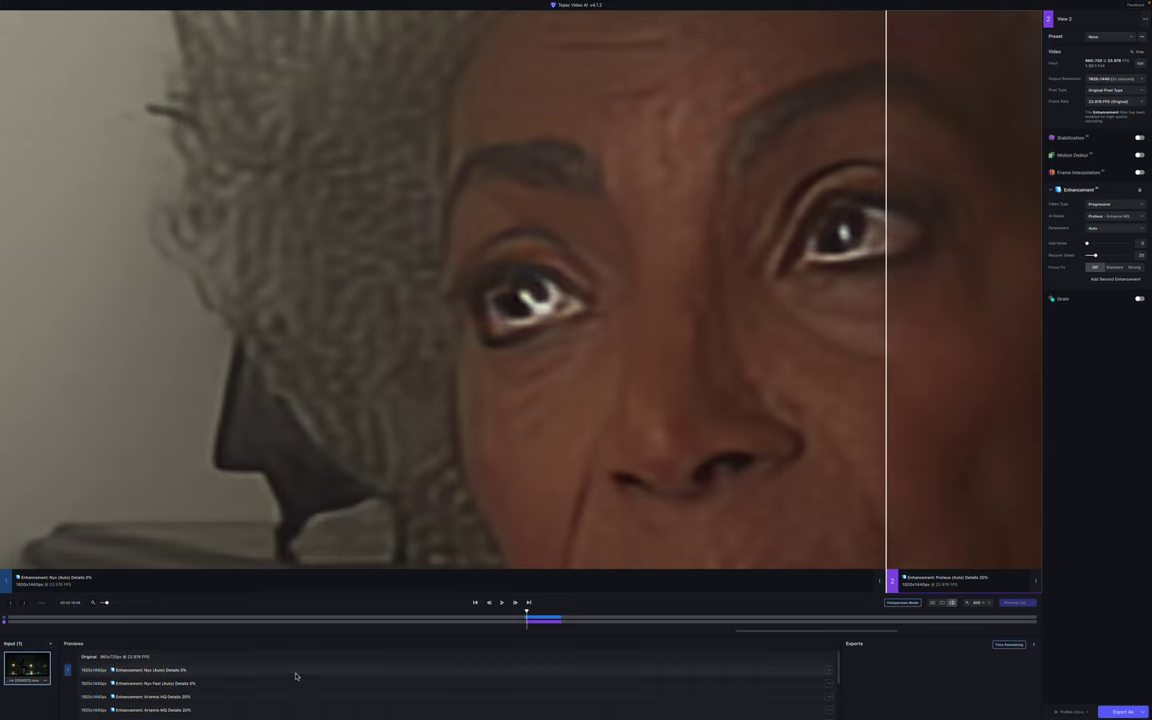
Review the Nyx (Auto) and Proteus preview settings, leaving the Nyx view active
left_click(296, 676)
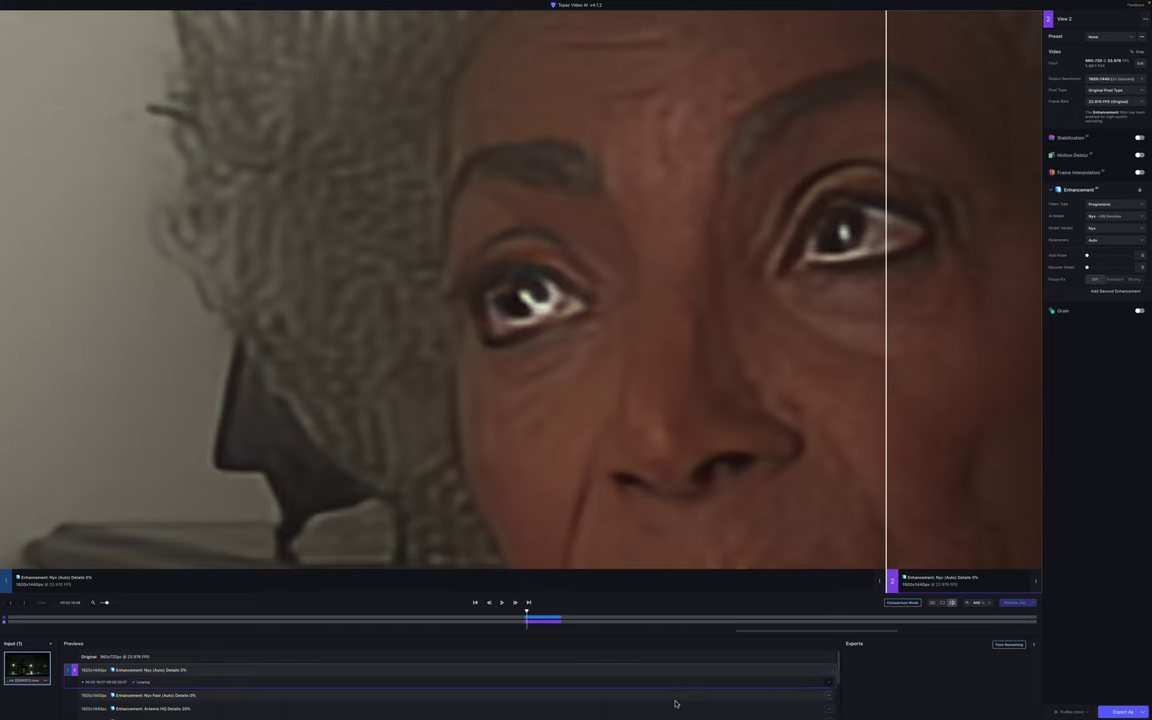
scroll(675, 703, "down", 5)
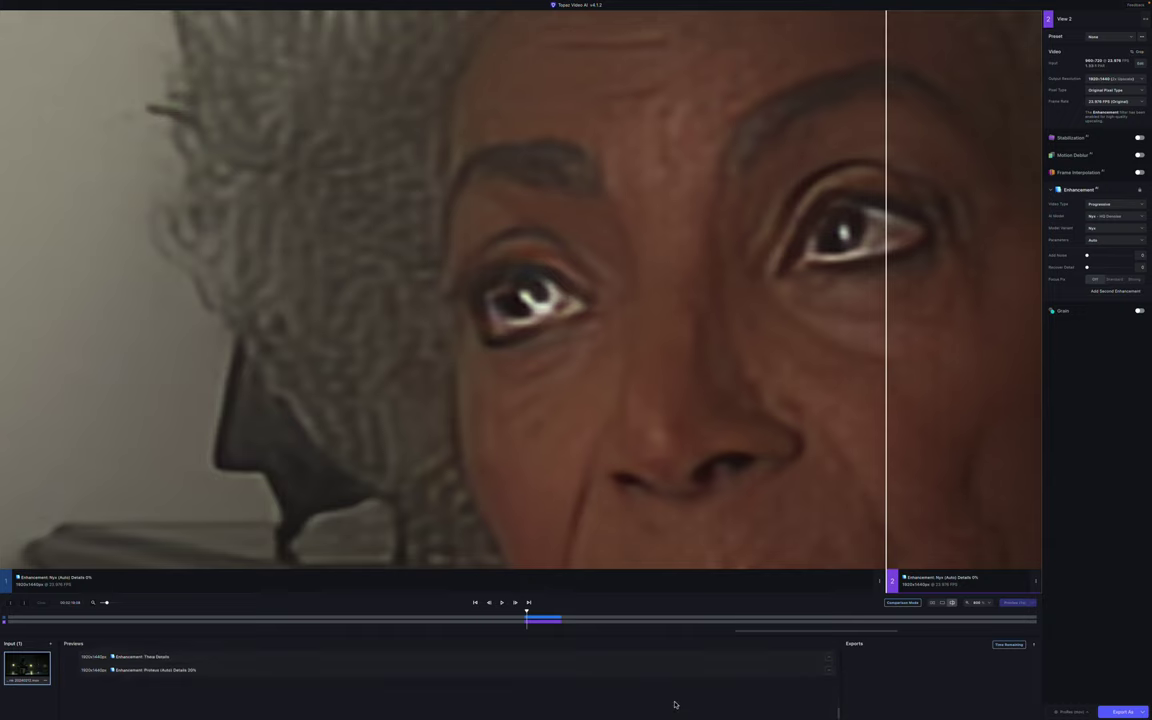
left_click(594, 713)
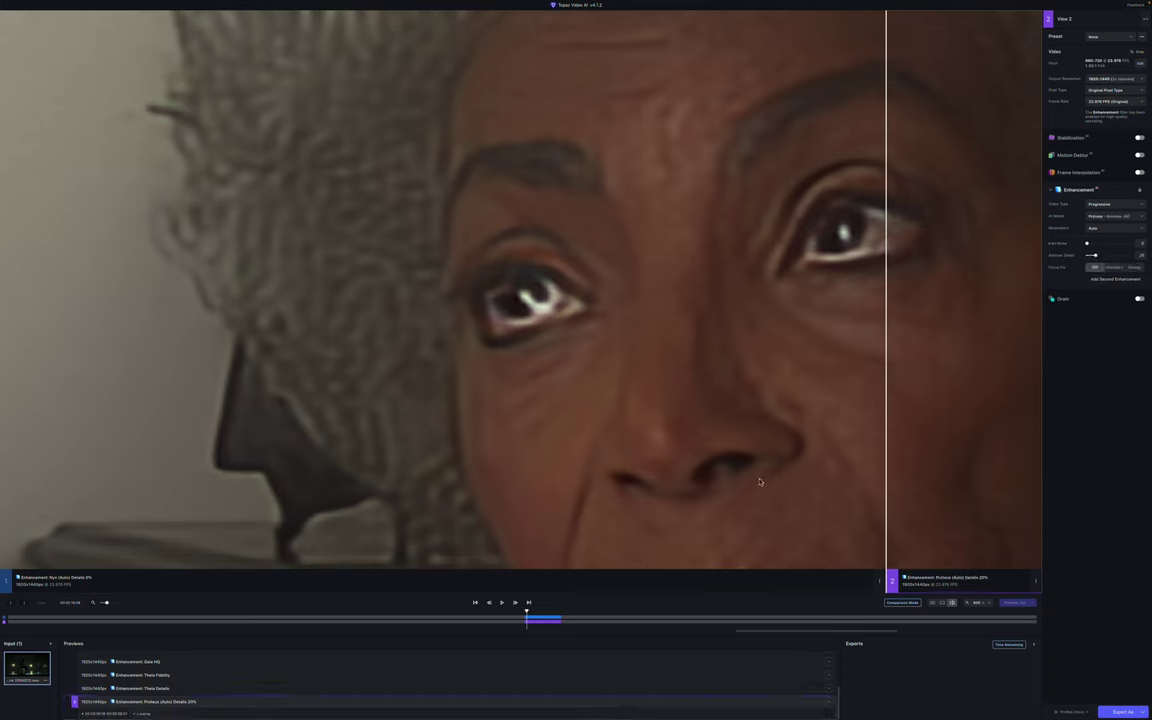
left_click(604, 581)
scroll(740, 689, "up", 3)
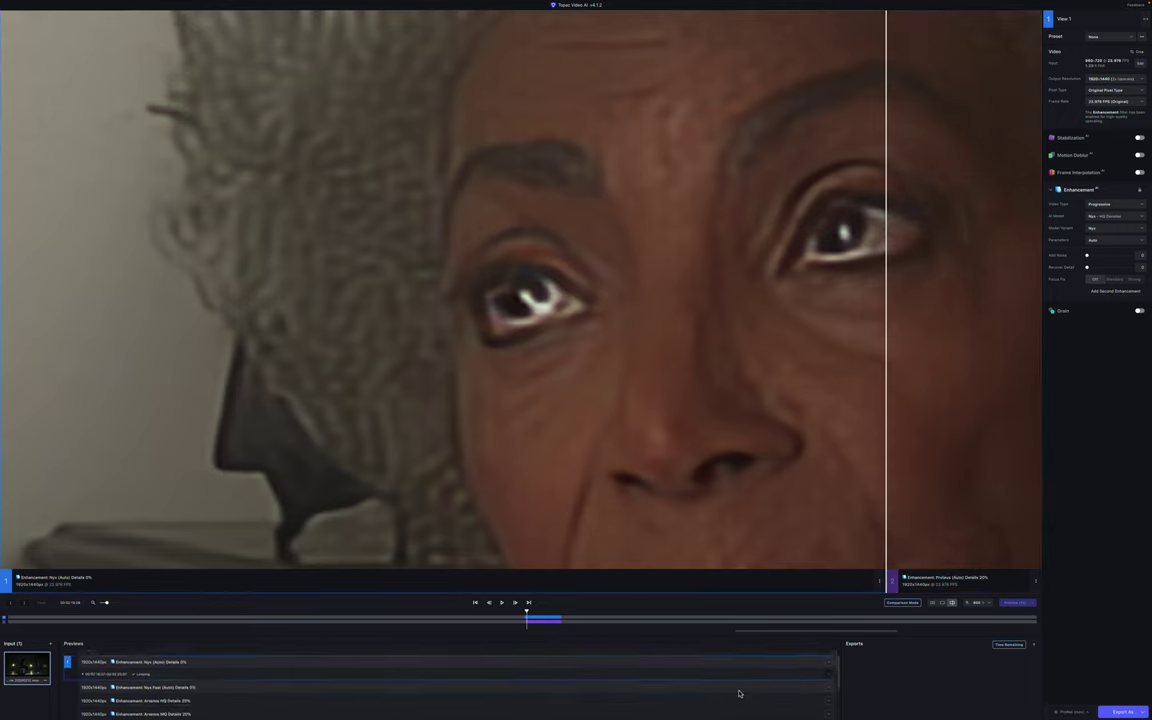
scroll(760, 695, "up", 1)
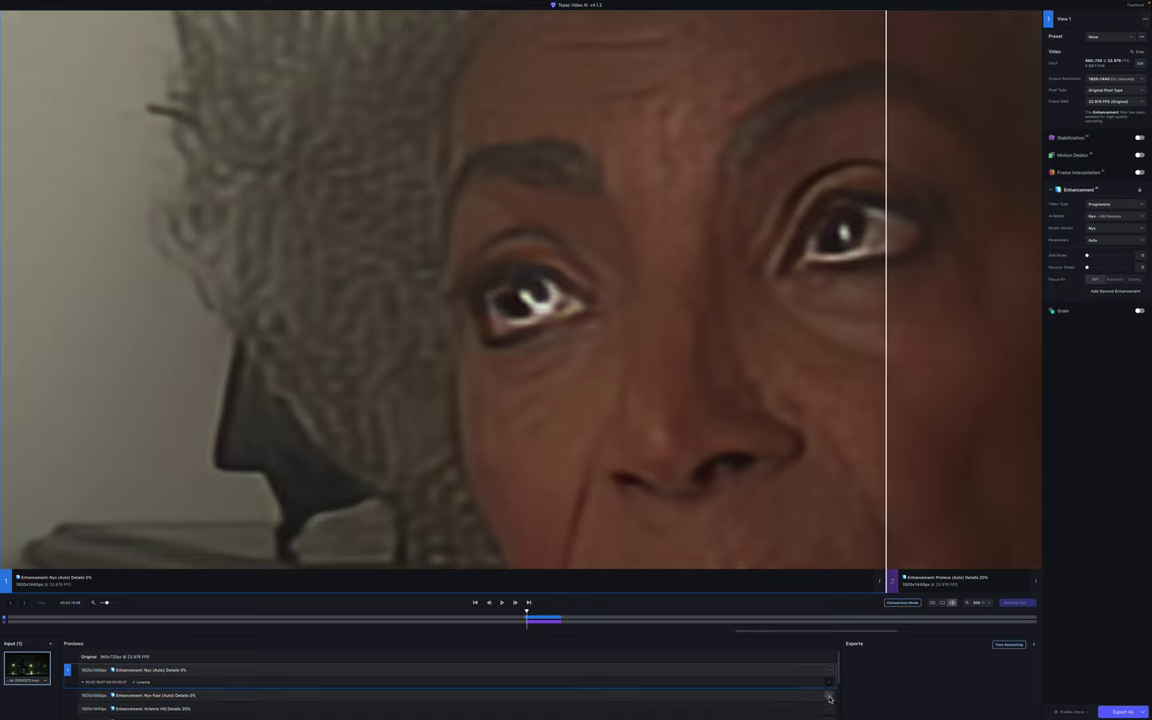
Remove the Nyx Fast preview from the previews list
left_click(828, 695)
left_click(845, 708)
left_click(829, 670)
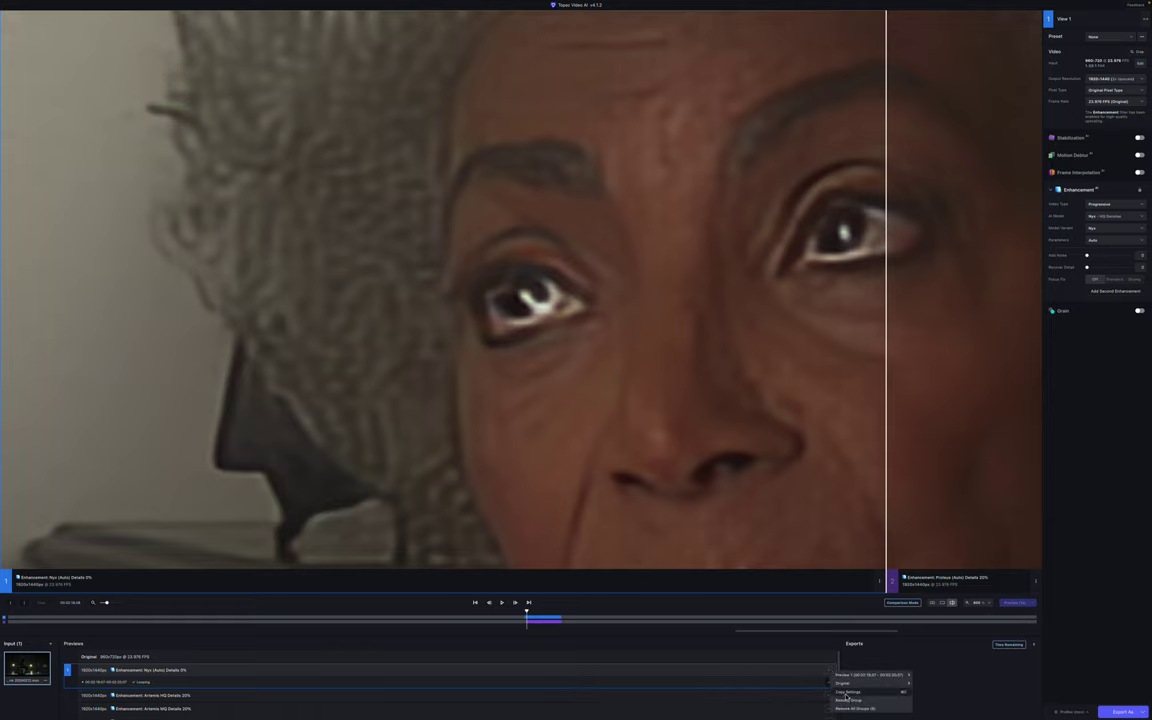
Remove the Nyx (Auto) group, then compare Artemis HQ Details 20% against Proteus across the face
left_click(847, 700)
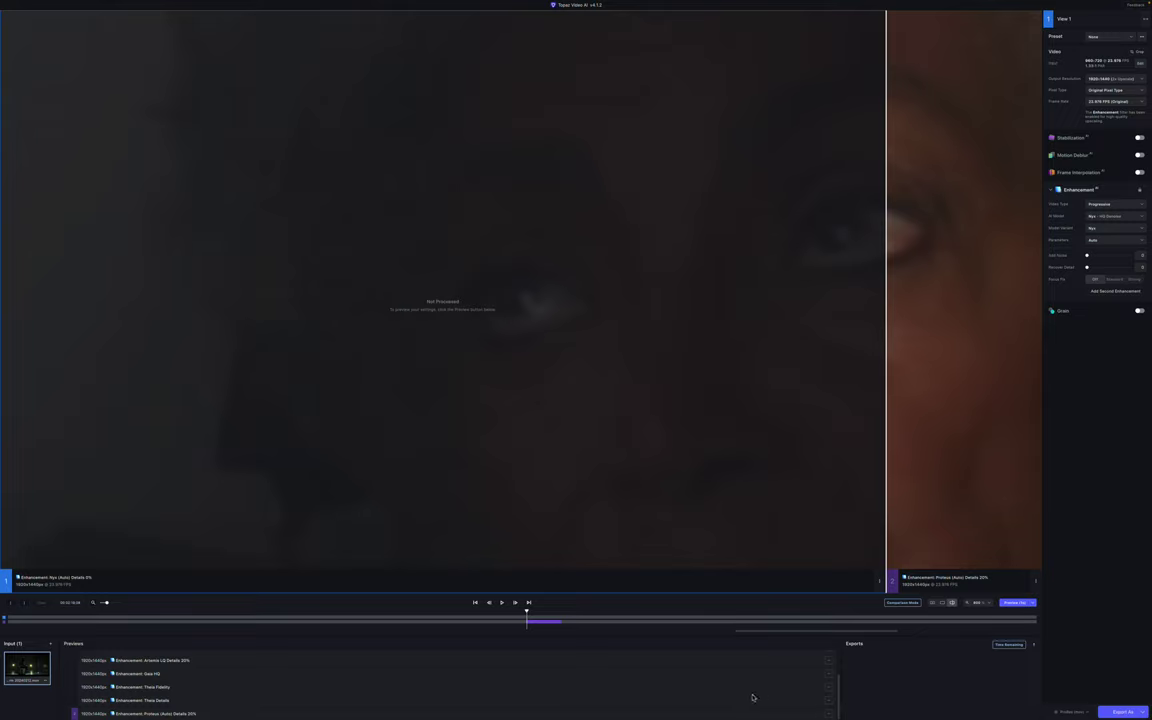
scroll(666, 699, "up", 3)
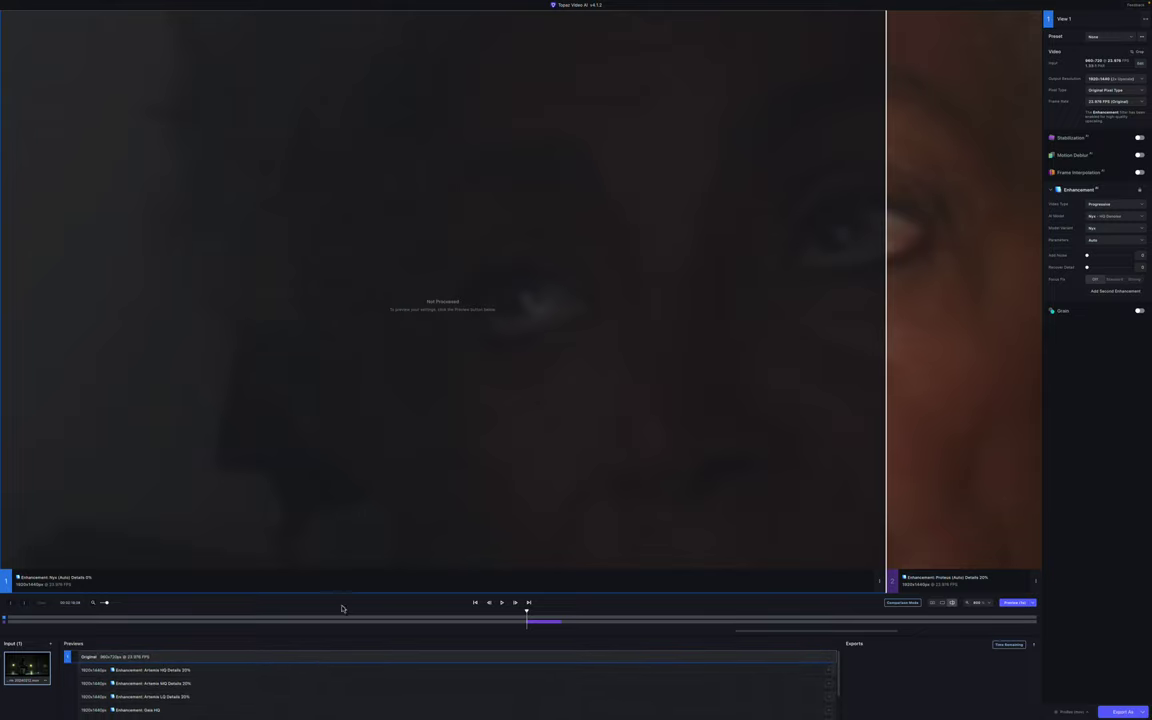
left_click(295, 676)
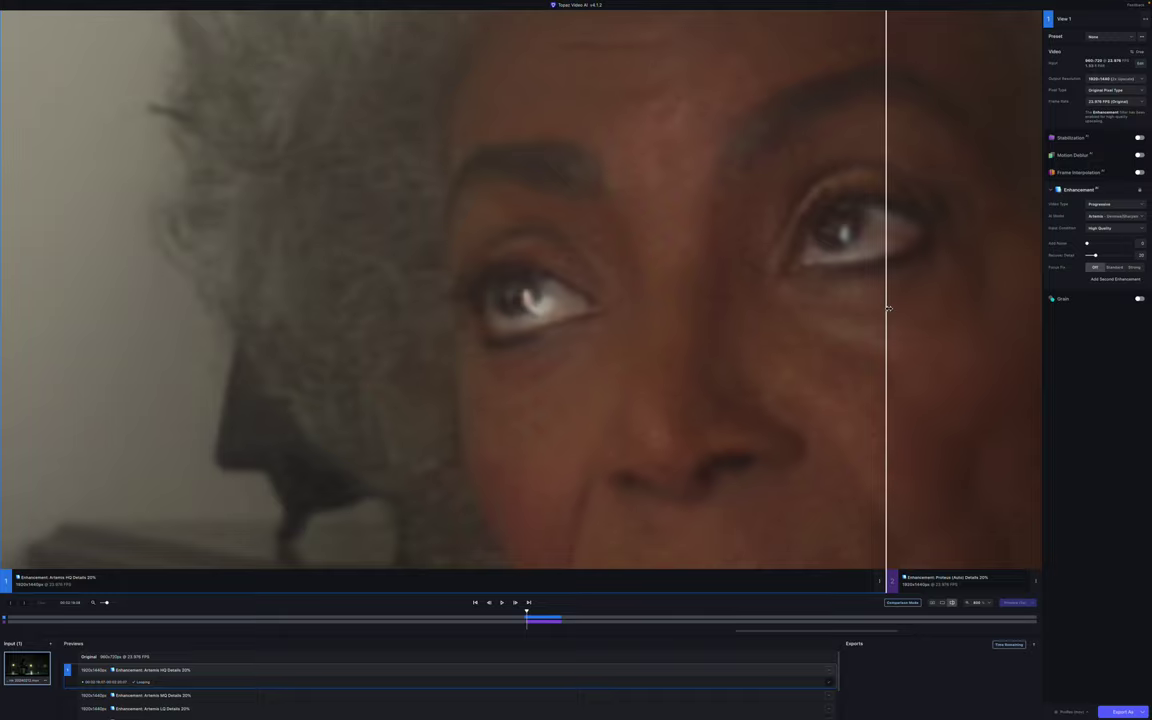
left_click_drag(888, 309, 642, 432)
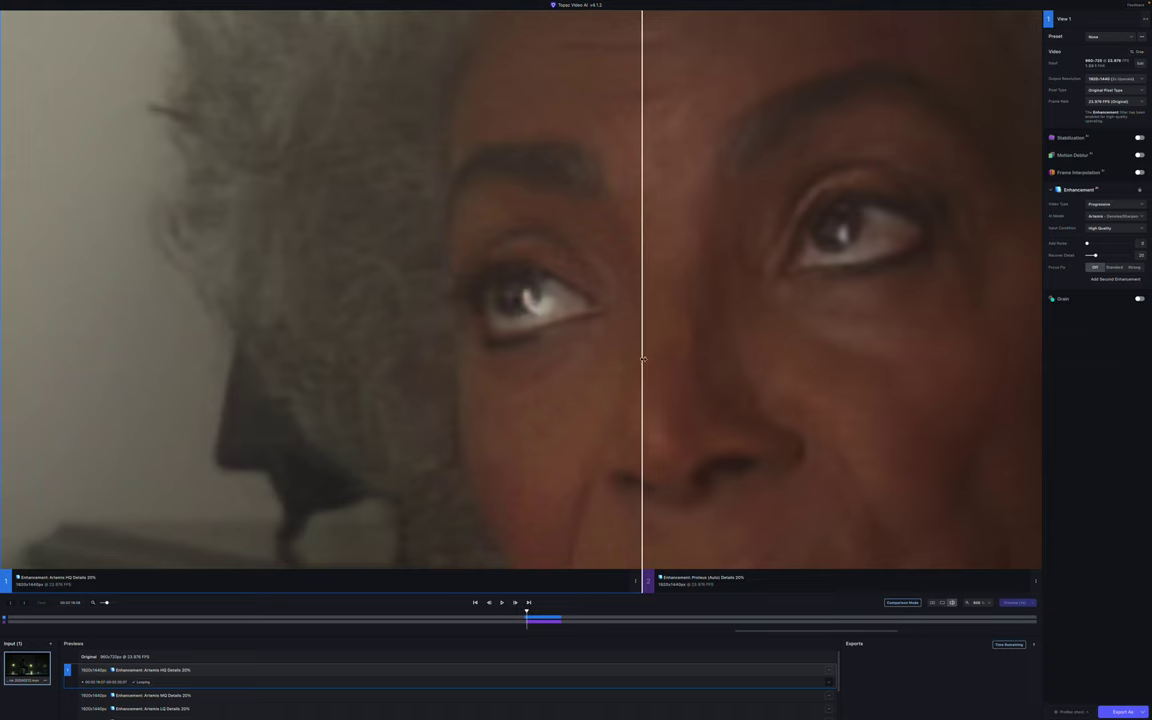
left_click_drag(643, 358, 488, 440)
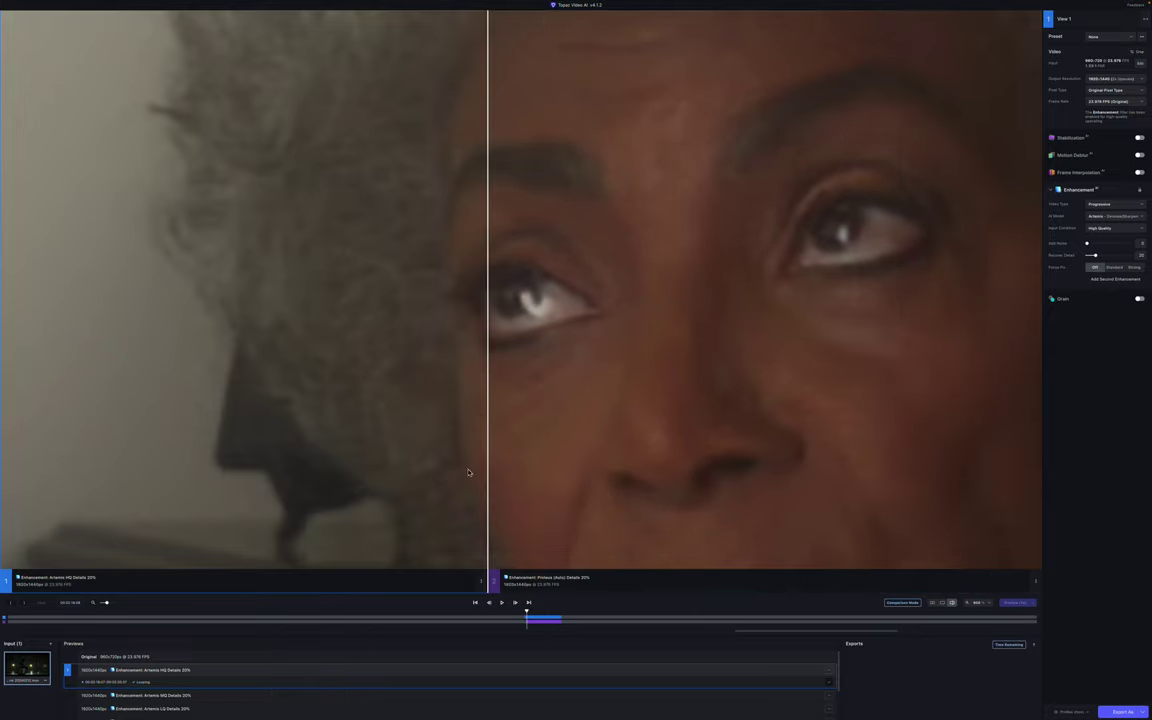
Remove the Artemis HQ preview group
left_click(829, 672)
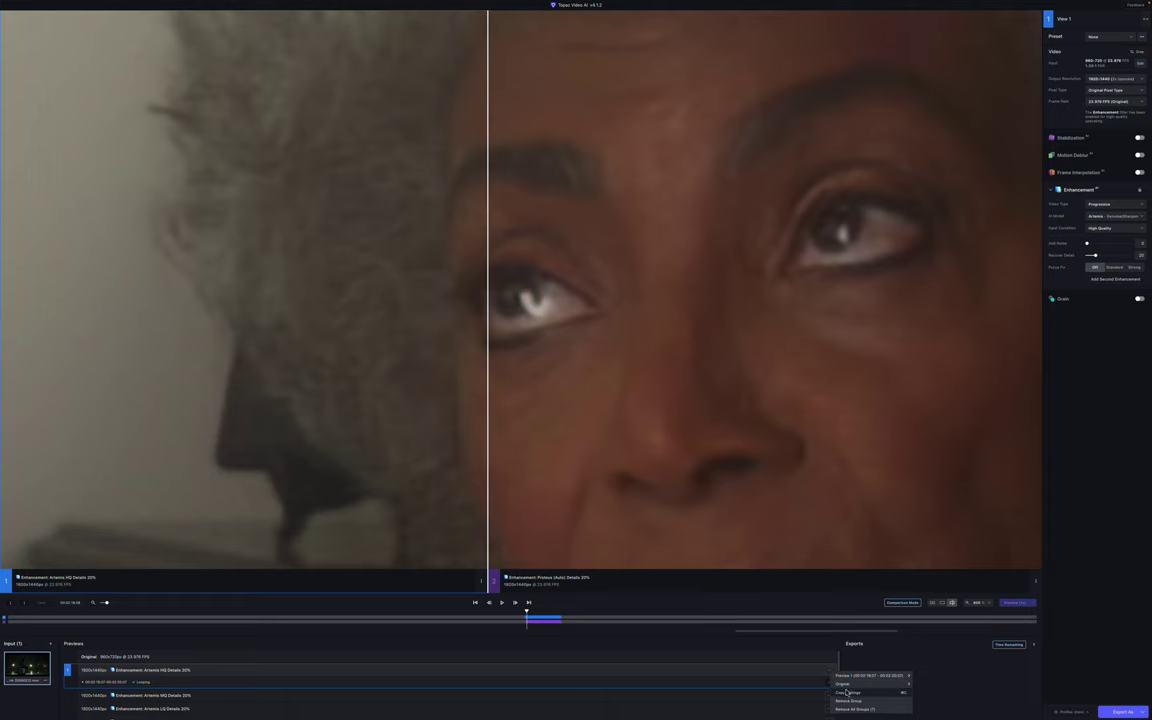
left_click(848, 700)
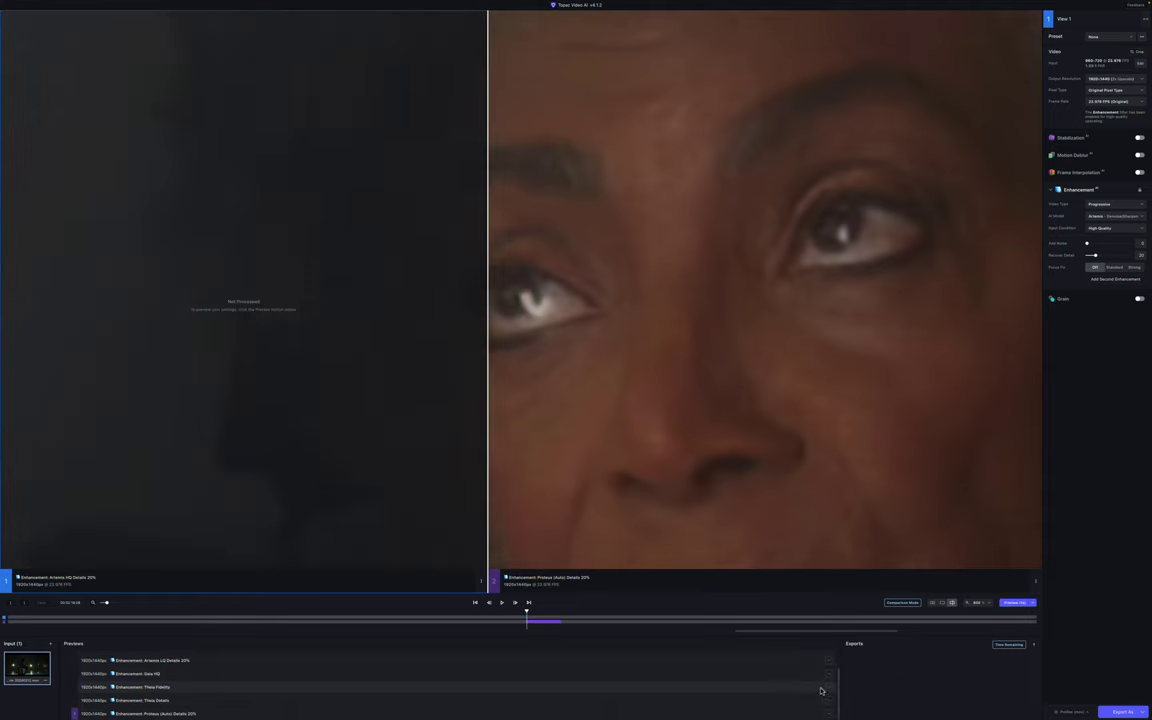
scroll(330, 677, "up", 1)
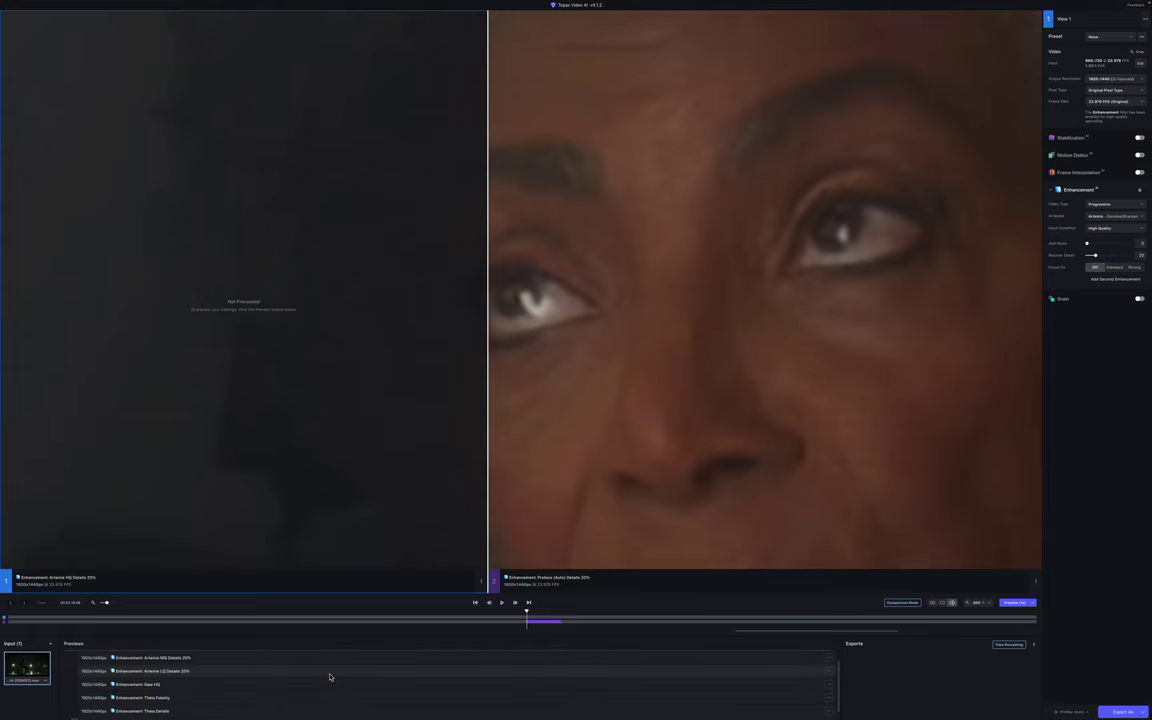
scroll(330, 677, "up", 1)
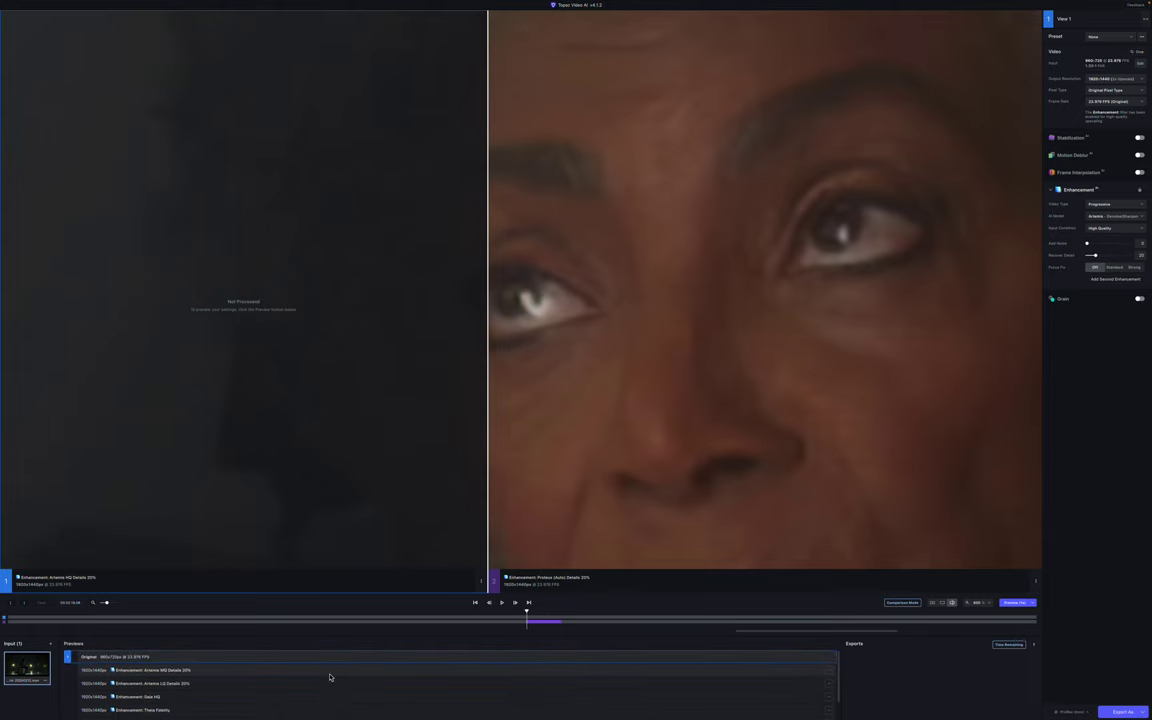
Compare Artemis MQ Details 20% with Proteus side by side, then remove the Artemis MQ preview
left_click(330, 677)
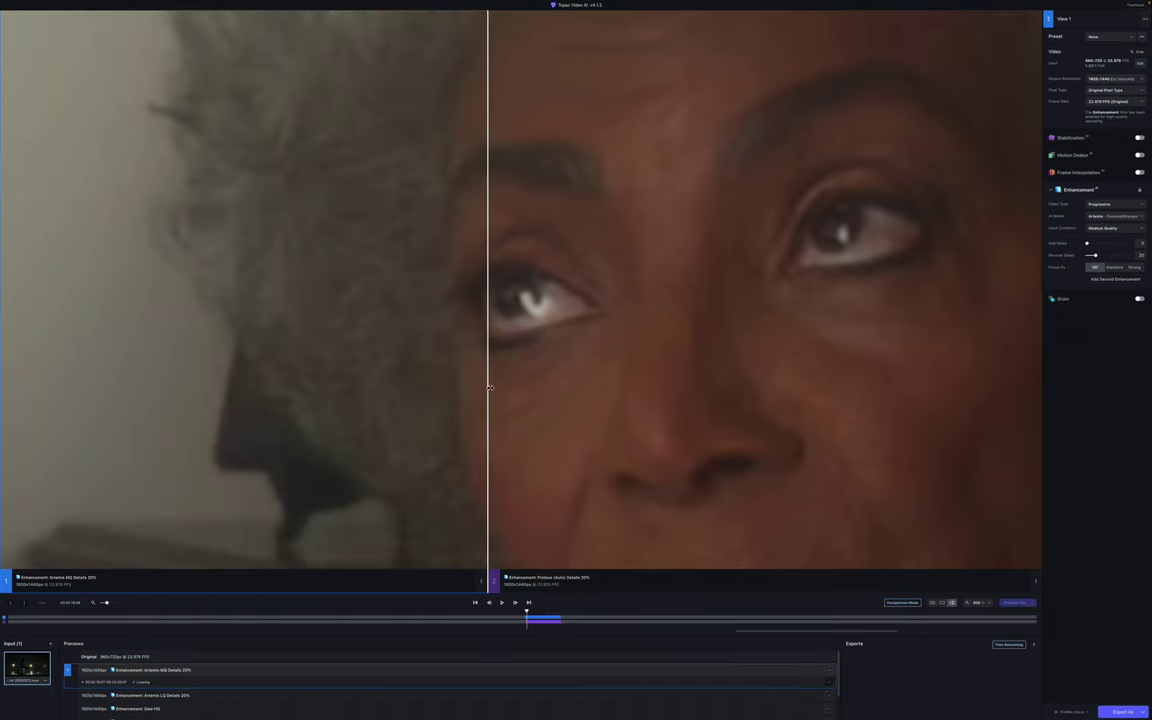
left_click_drag(489, 387, 342, 416)
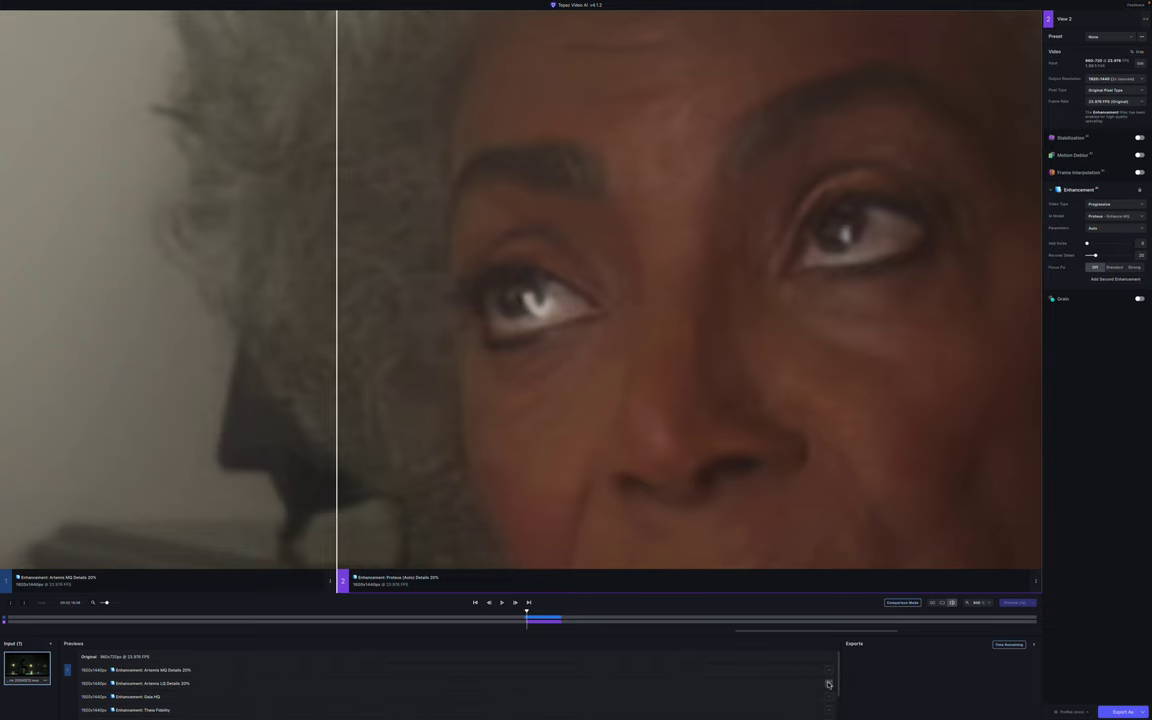
left_click(207, 446)
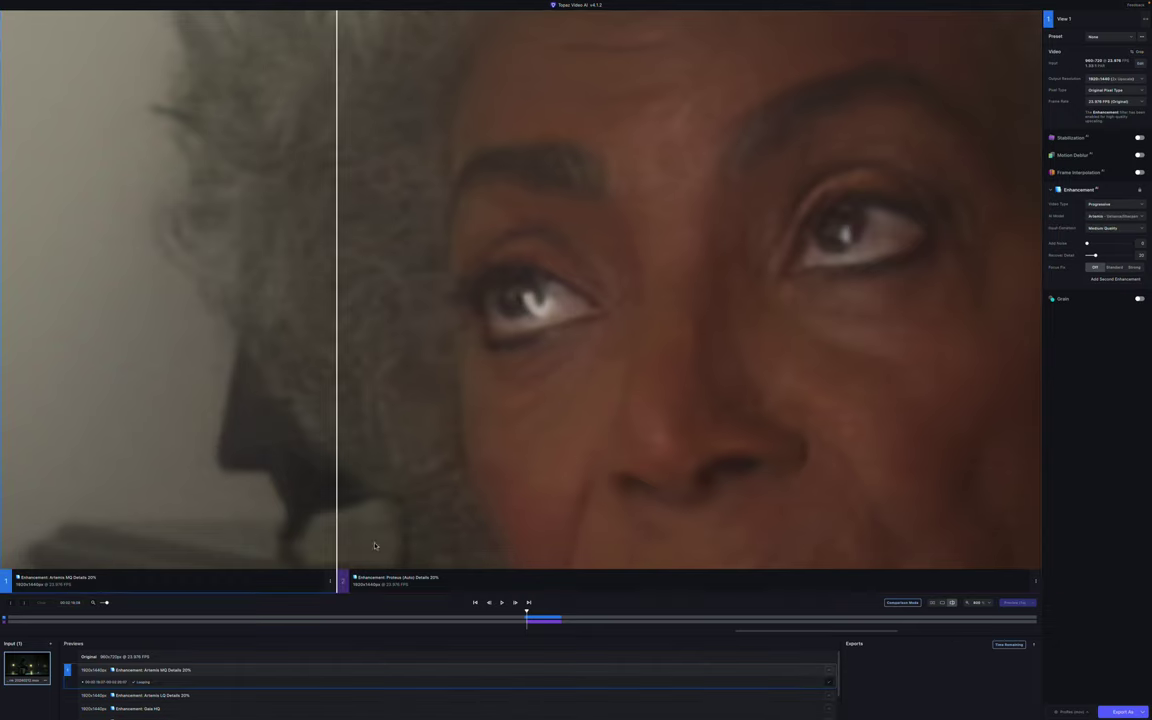
left_click(829, 675)
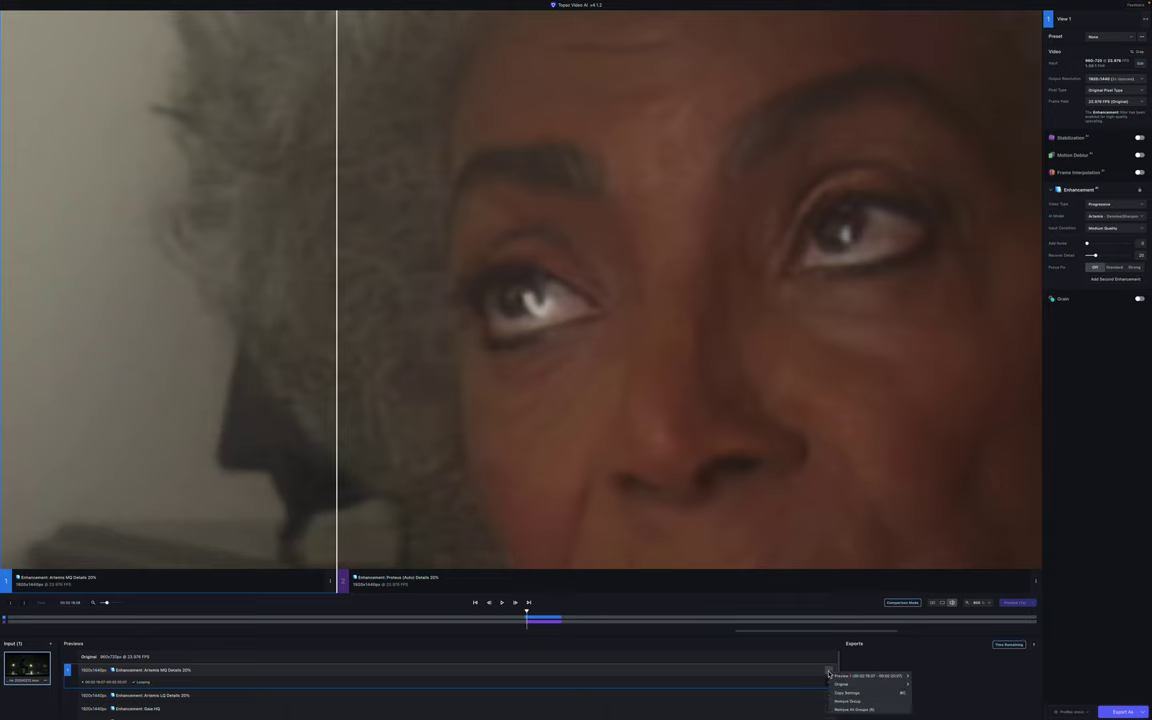
left_click(848, 701)
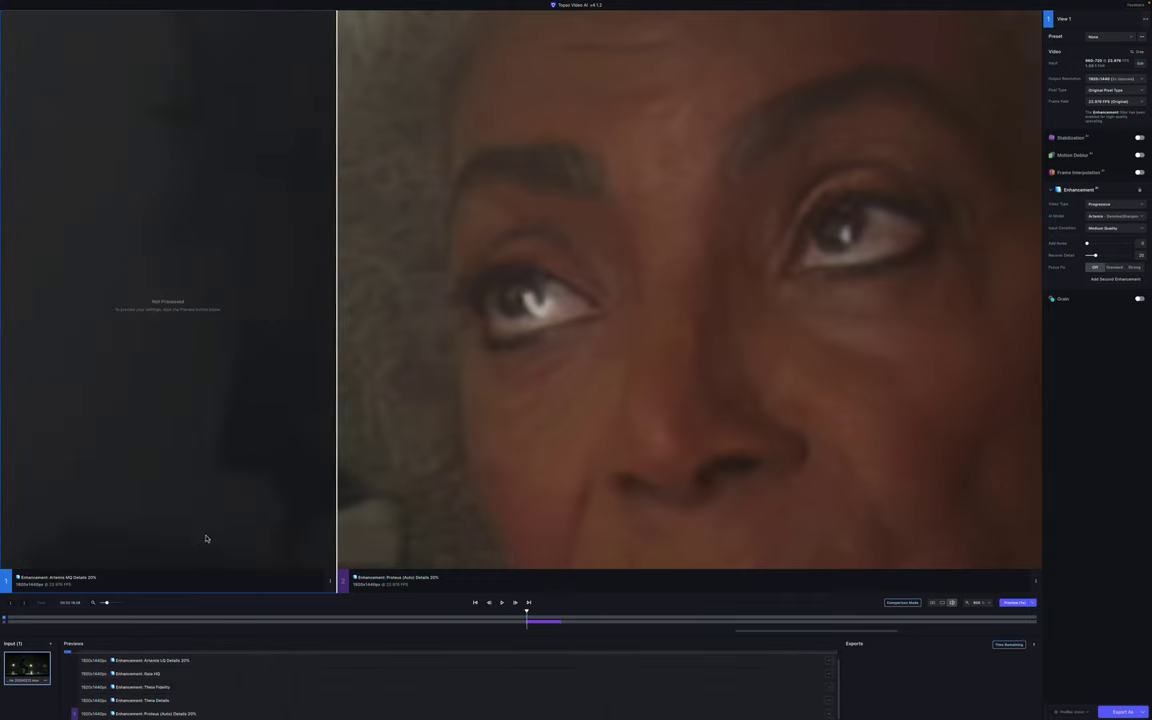
Compare Artemis LQ against Proteus across the face, then remove the Artemis LQ group
left_click(262, 663)
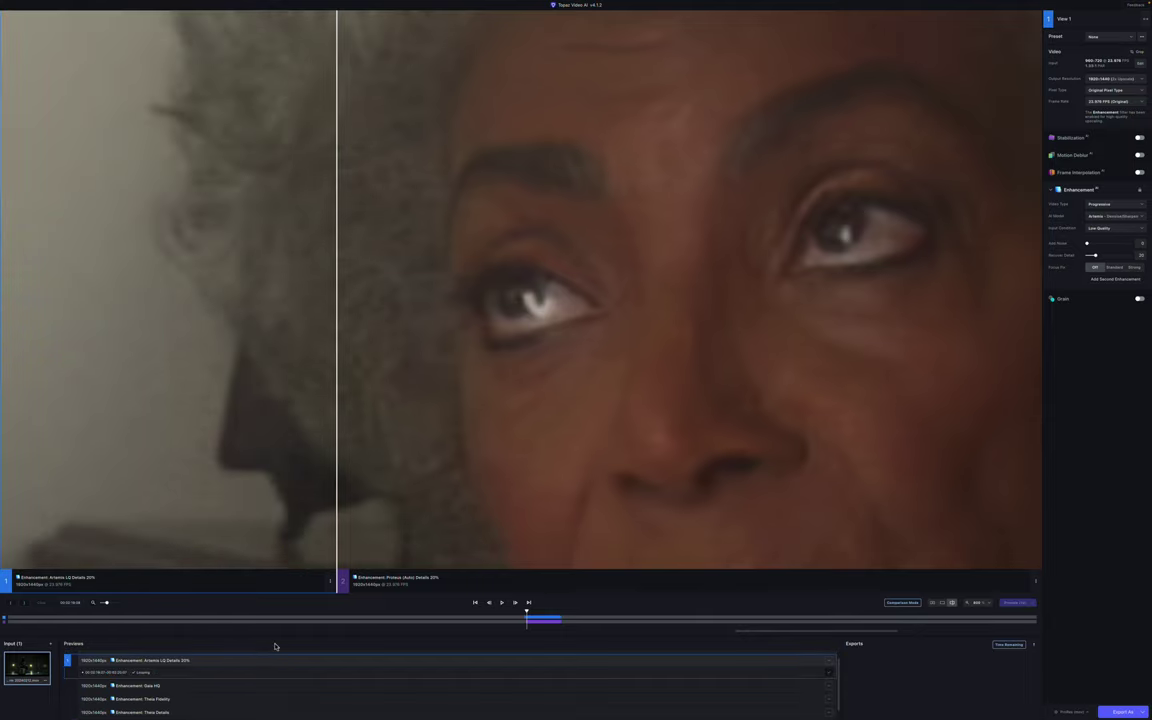
left_click_drag(338, 478, 497, 500)
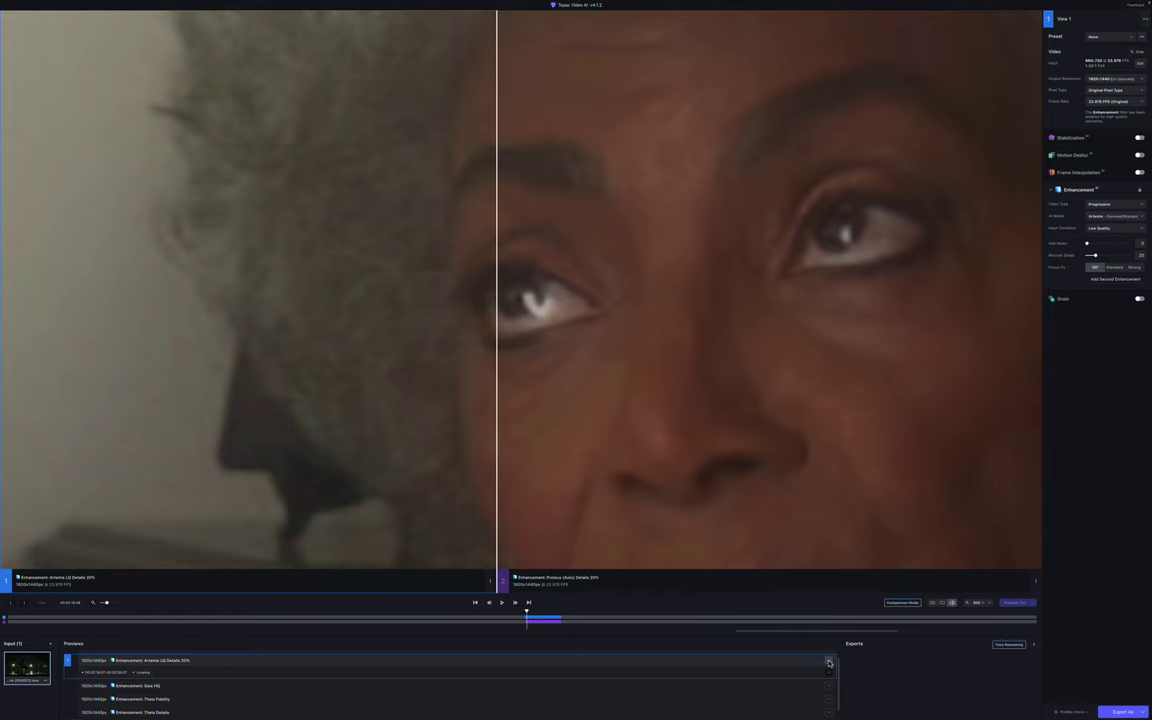
left_click(829, 662)
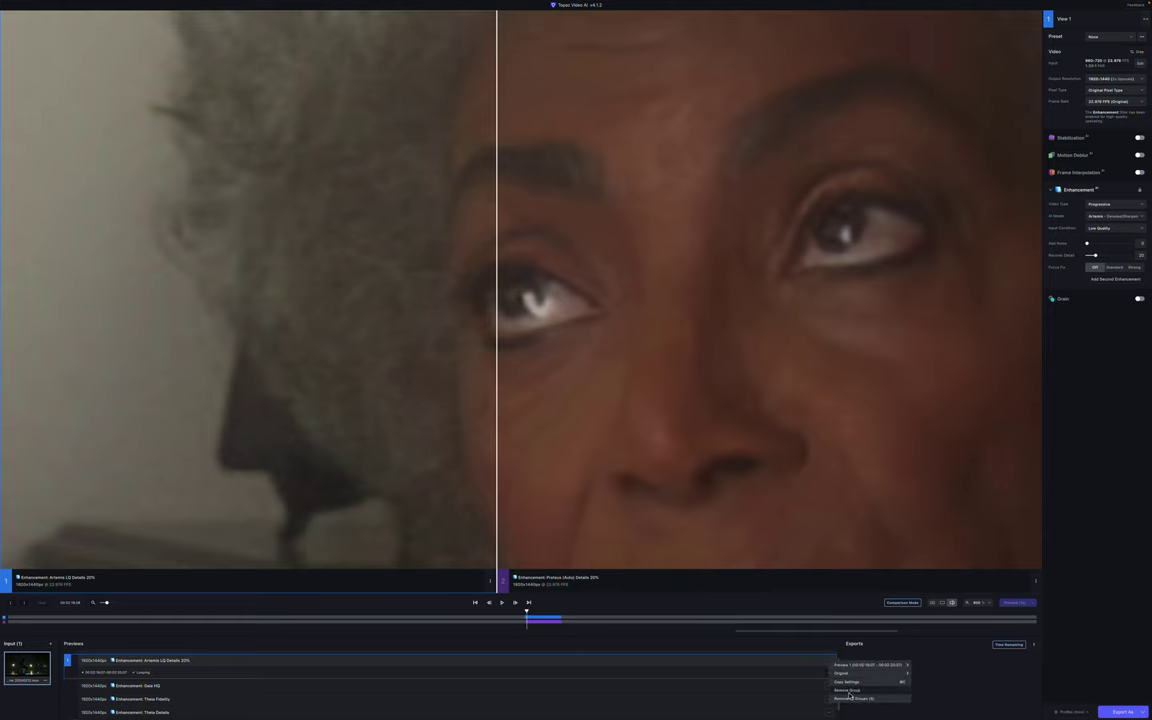
left_click(847, 690)
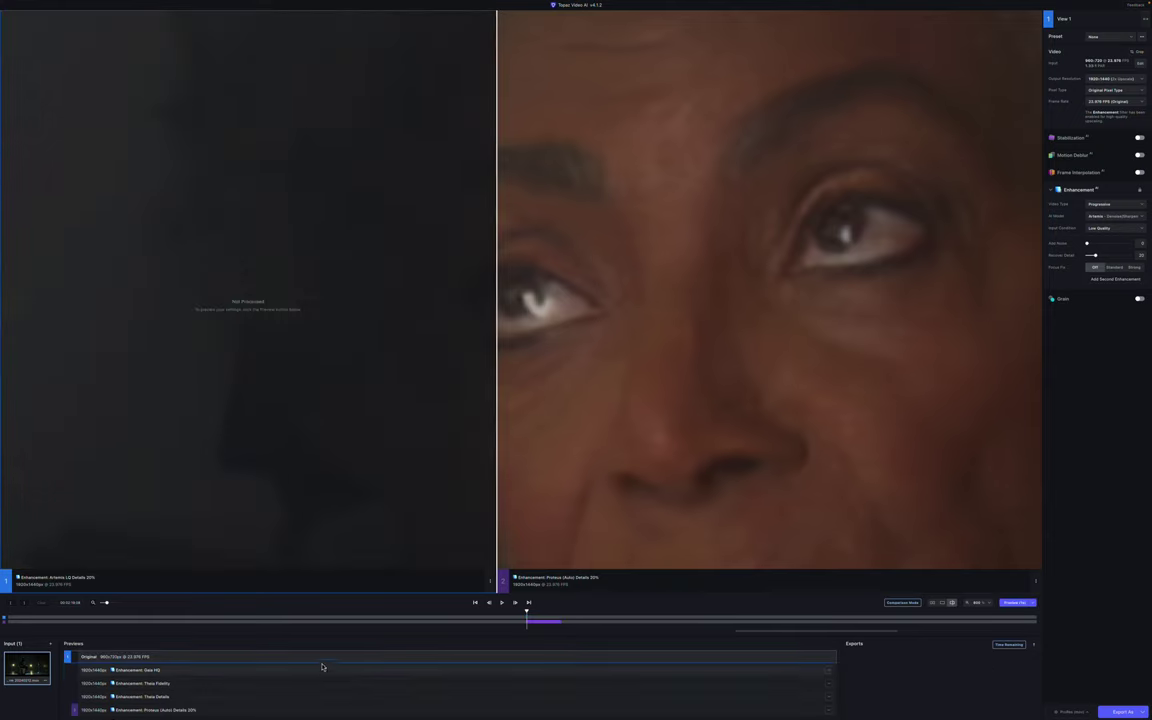
Compare the Gaia HQ preview against Proteus, sweeping the split across the face and lower face
left_click(292, 676)
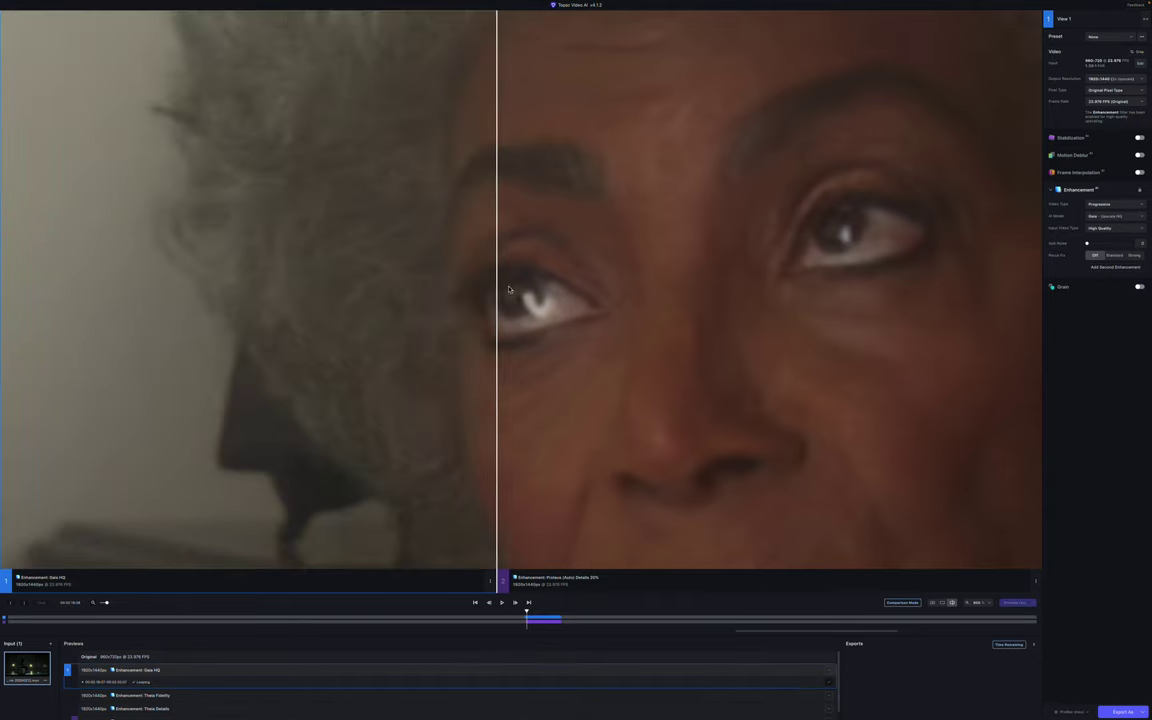
left_click_drag(498, 306, 244, 357)
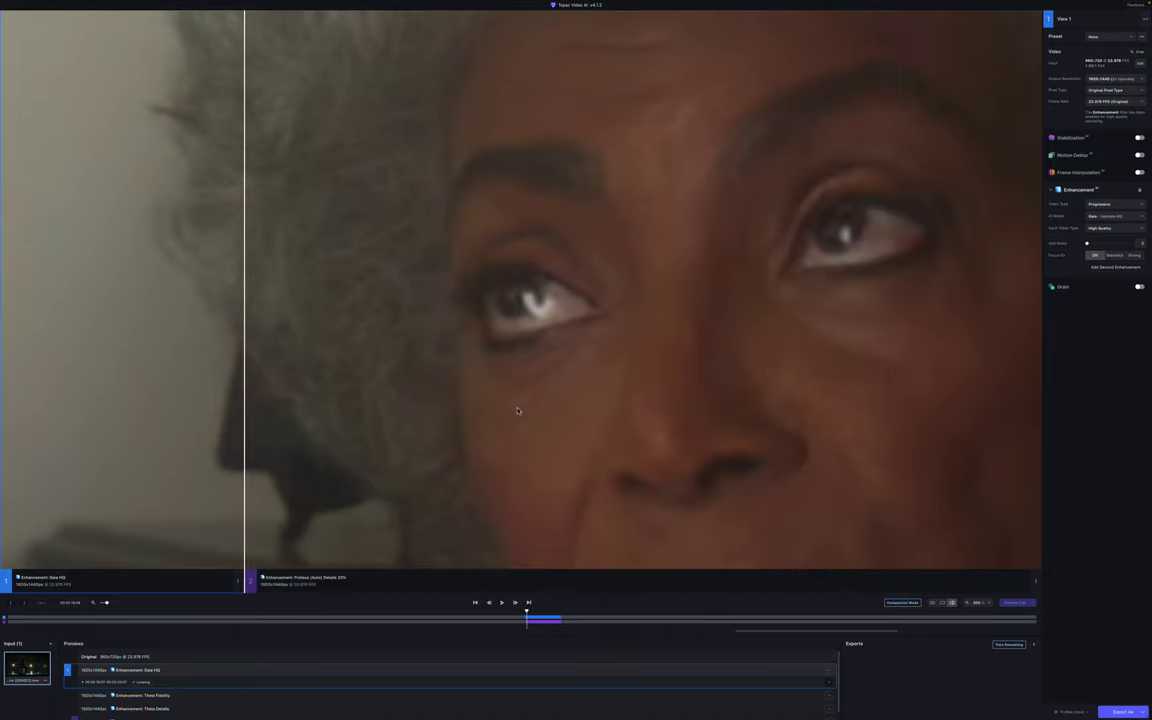
left_click_drag(517, 410, 465, 257)
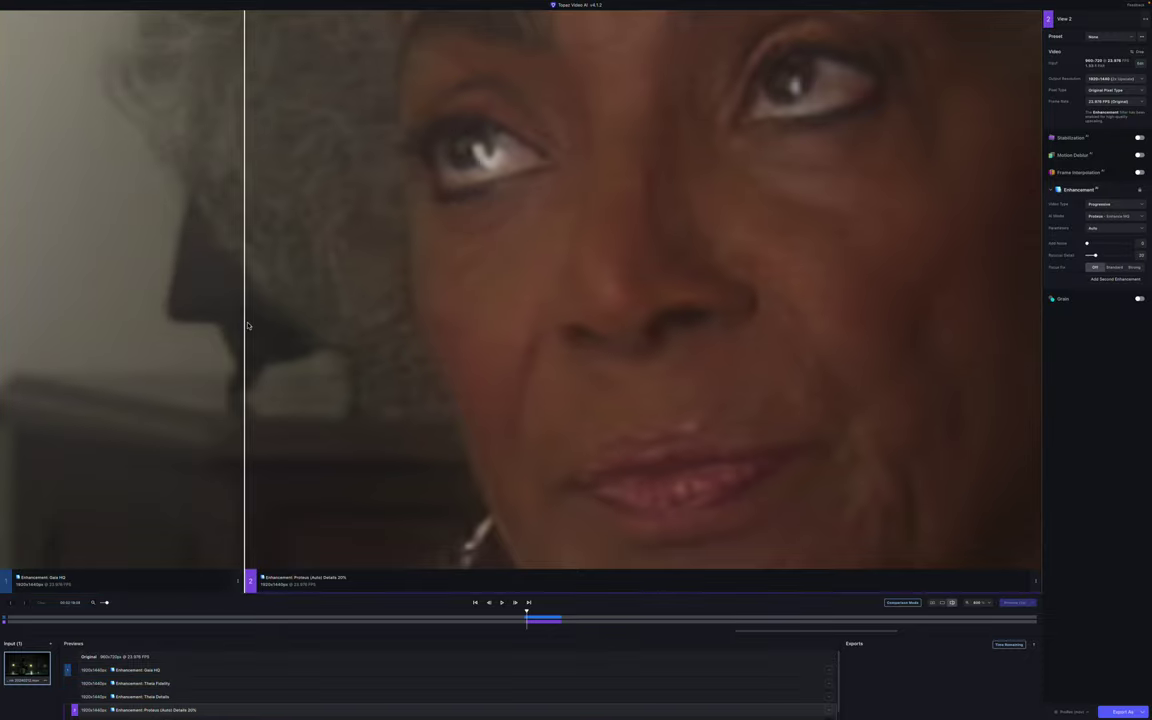
left_click_drag(246, 324, 373, 330)
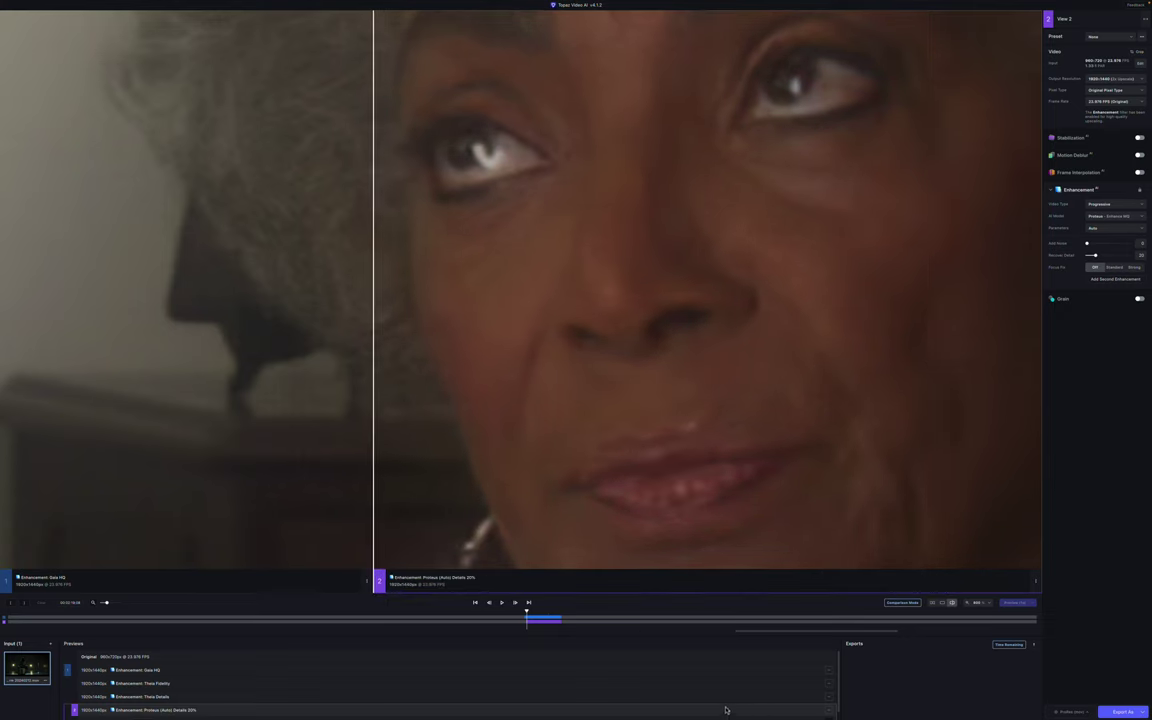
scroll(644, 694, "down", 1)
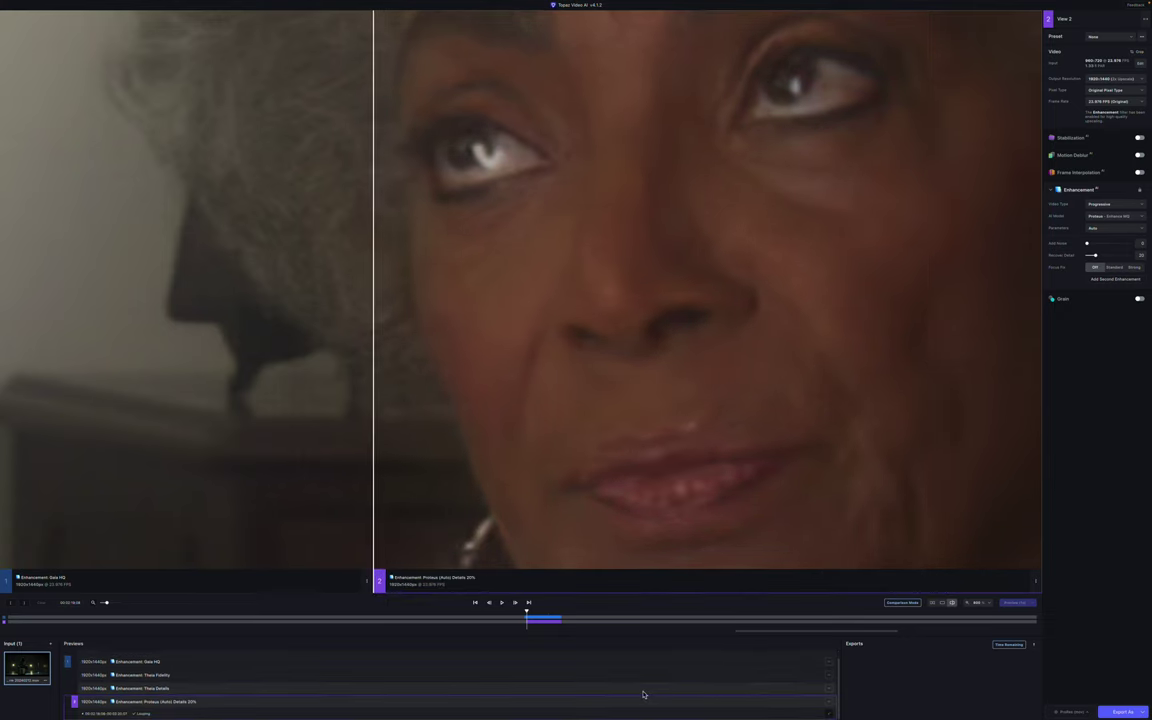
scroll(585, 682, "up", 1)
Remove the Gaia HQ preview from the previews list
left_click(582, 677)
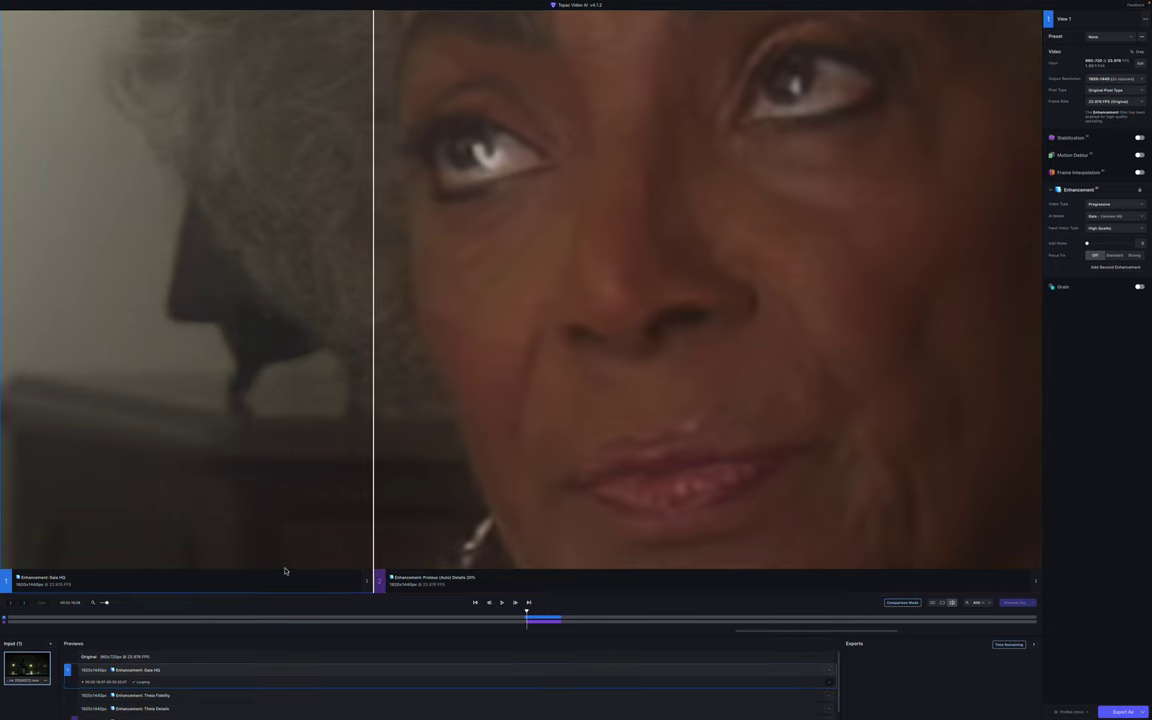
right_click(836, 673)
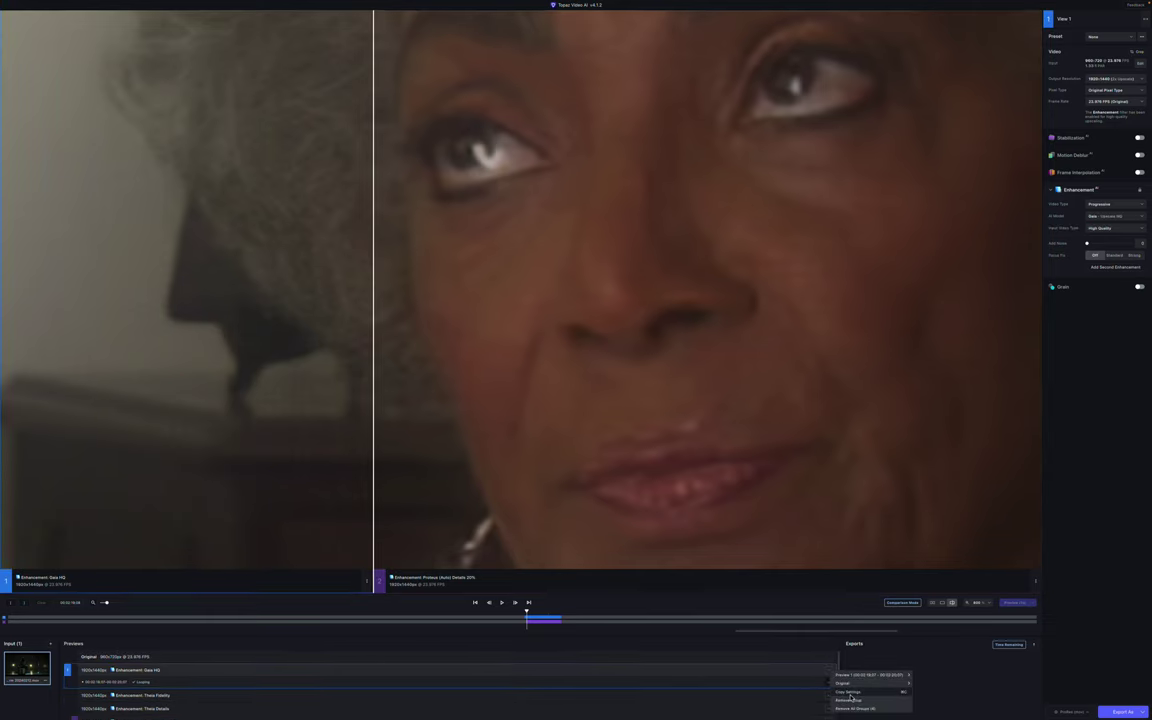
left_click(849, 700)
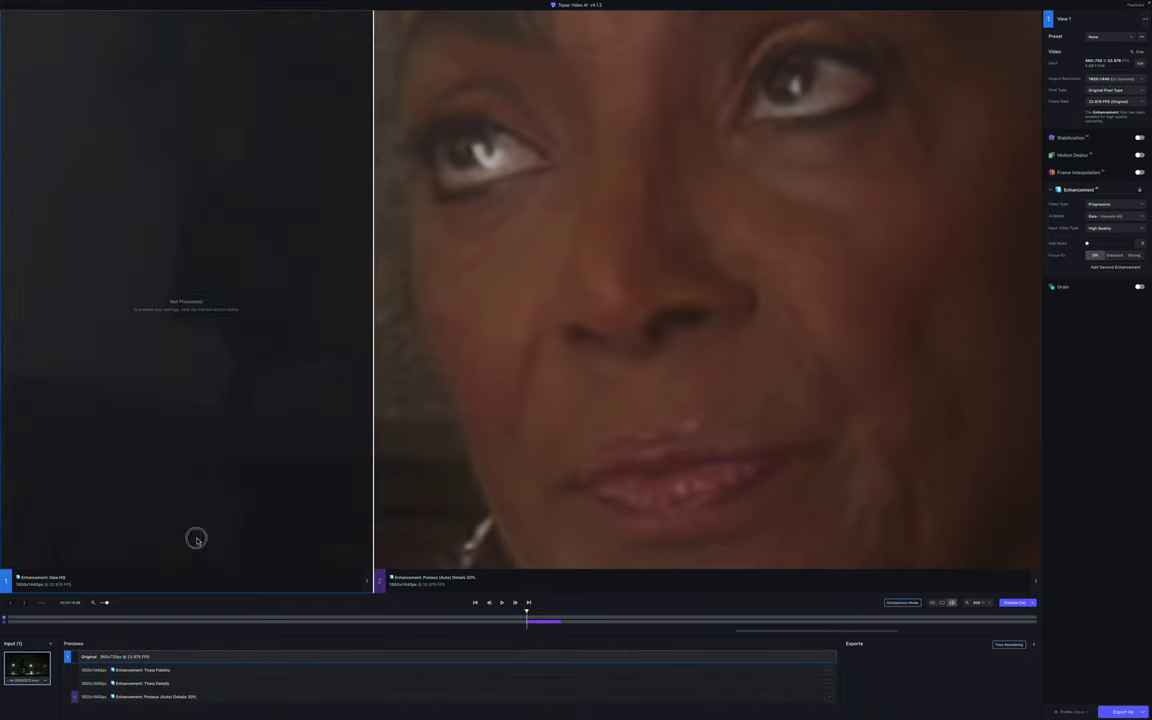
Compare Theia Fidelity against Proteus, then remove the Theia Fidelity preview
left_click(227, 677)
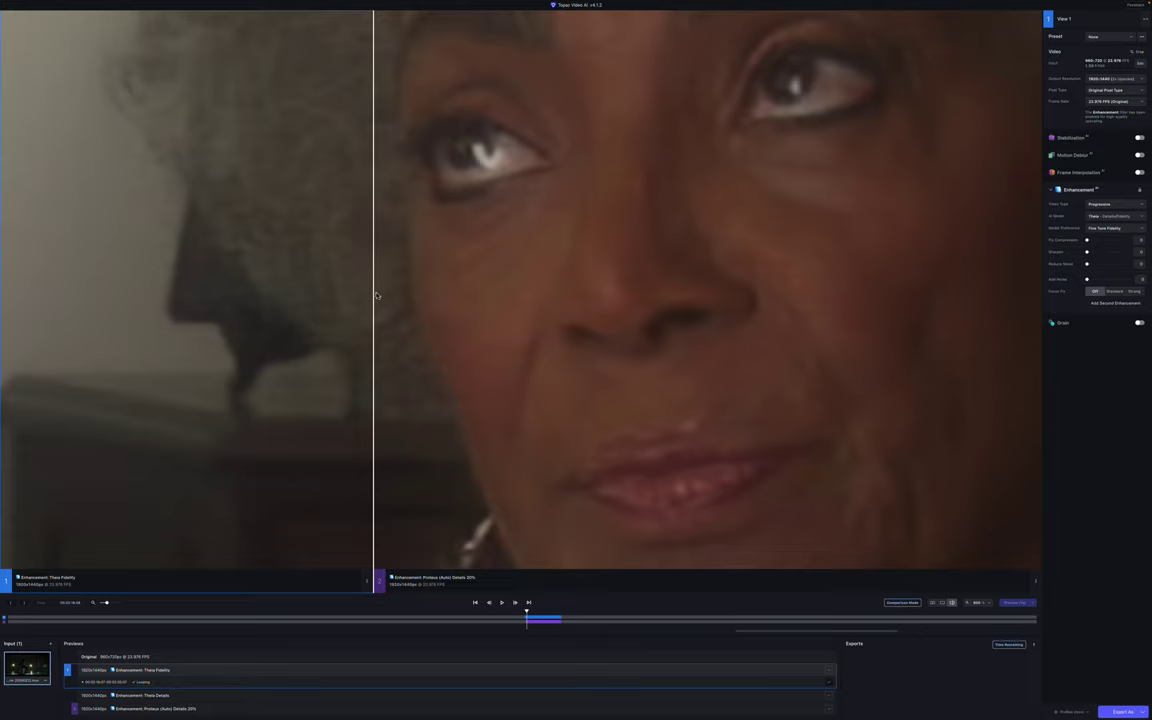
left_click_drag(341, 265, 274, 315)
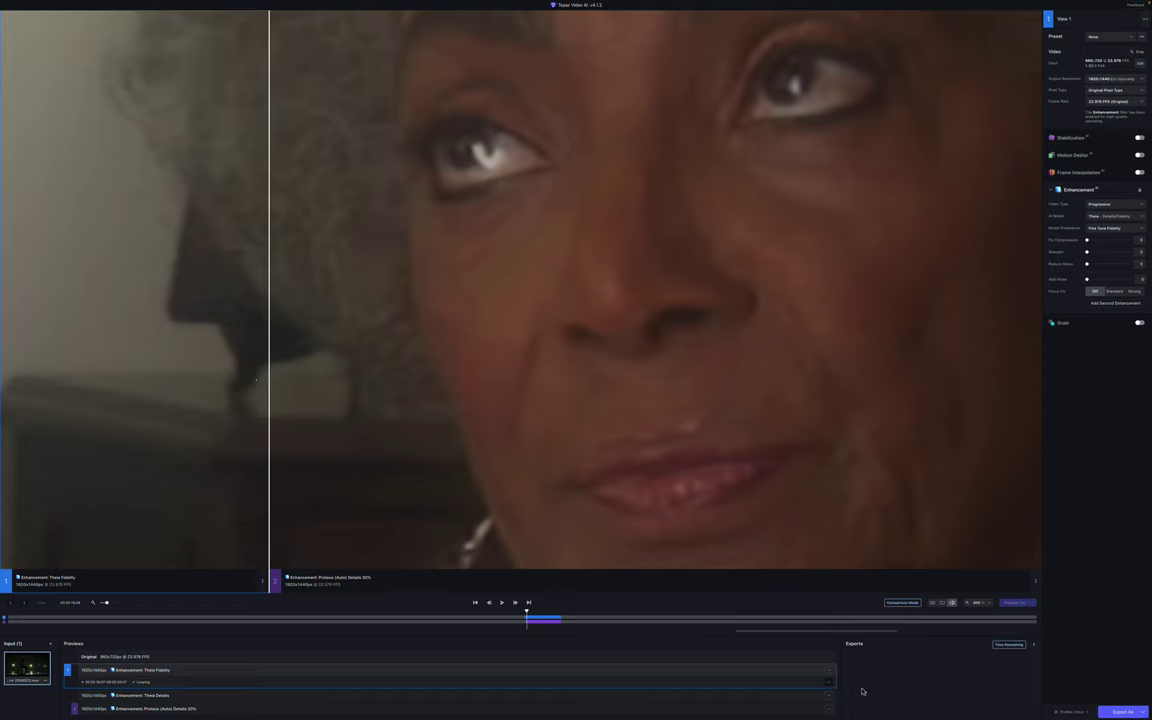
left_click(829, 675)
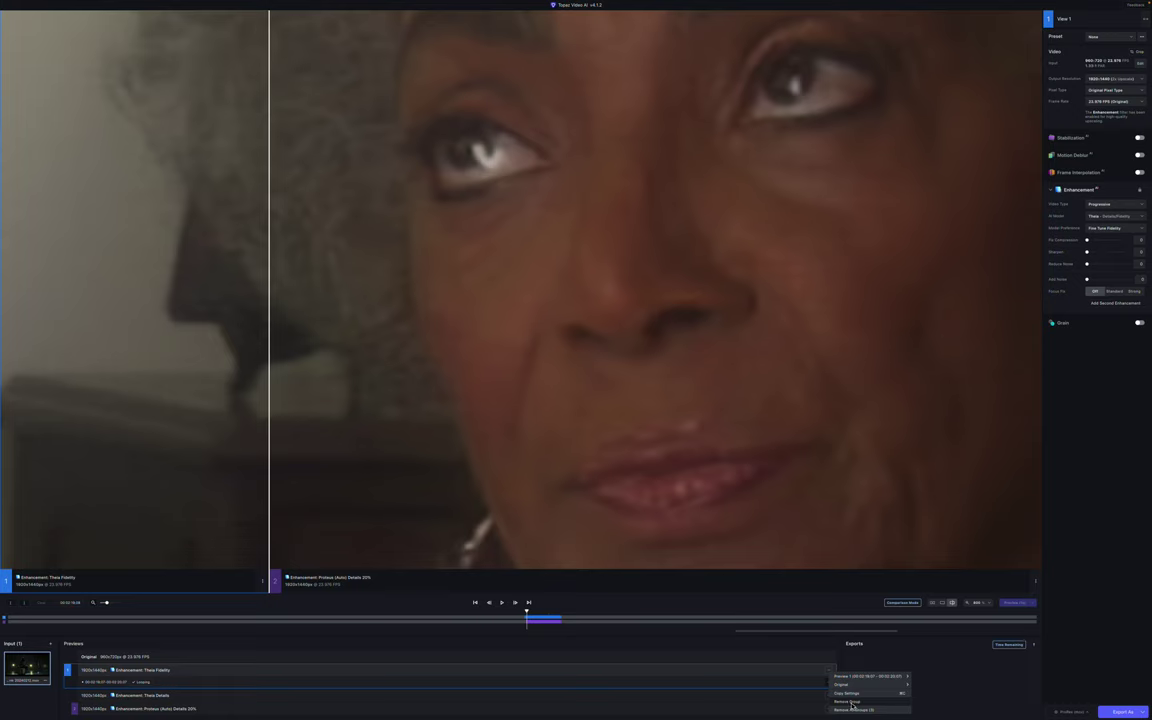
left_click(851, 703)
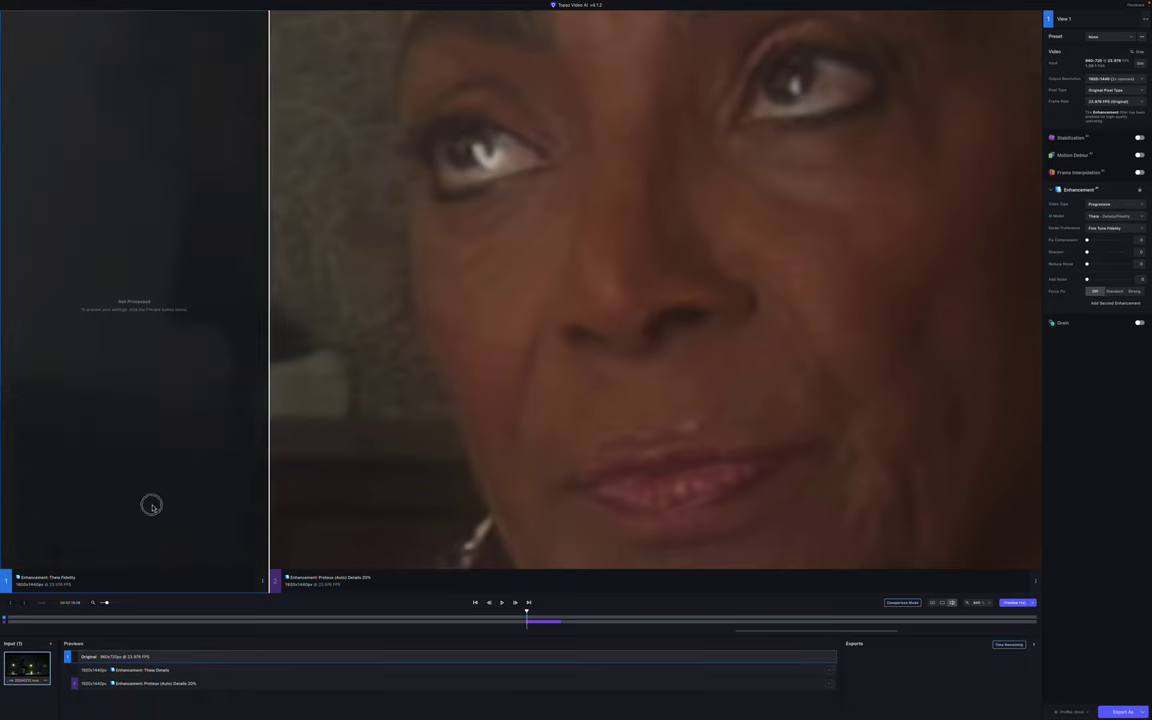
Compare and remove the Theia Details preview, leaving Proteus selected
left_click(220, 671)
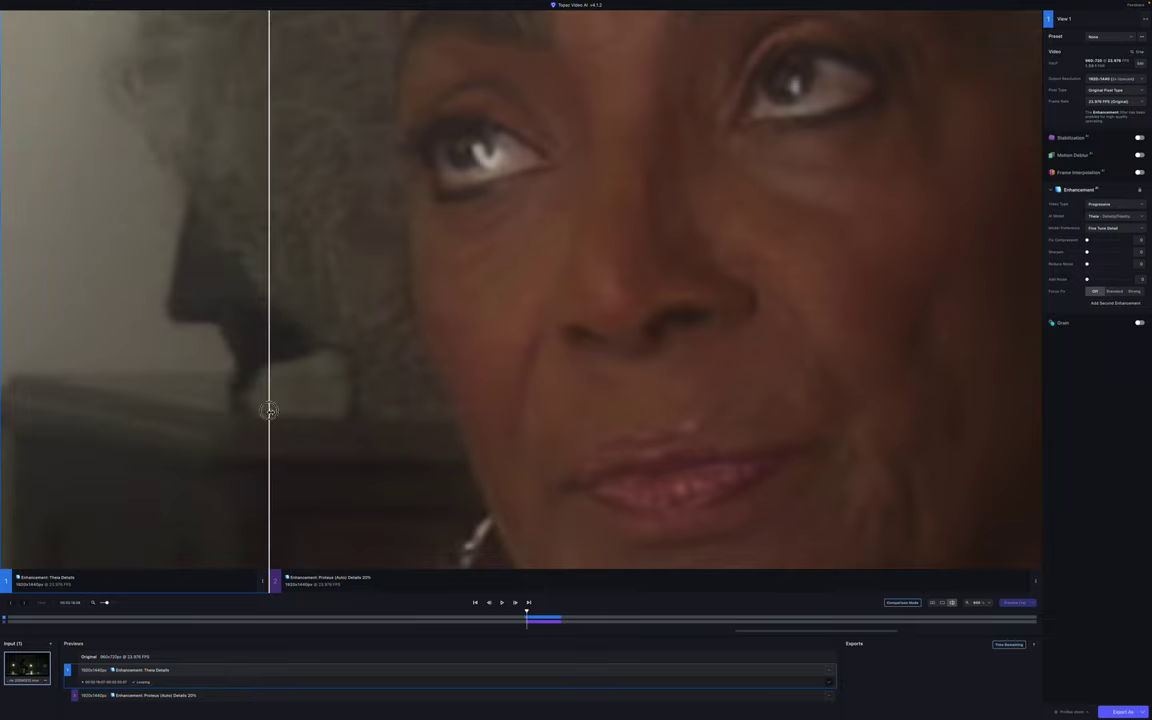
left_click_drag(269, 408, 166, 374)
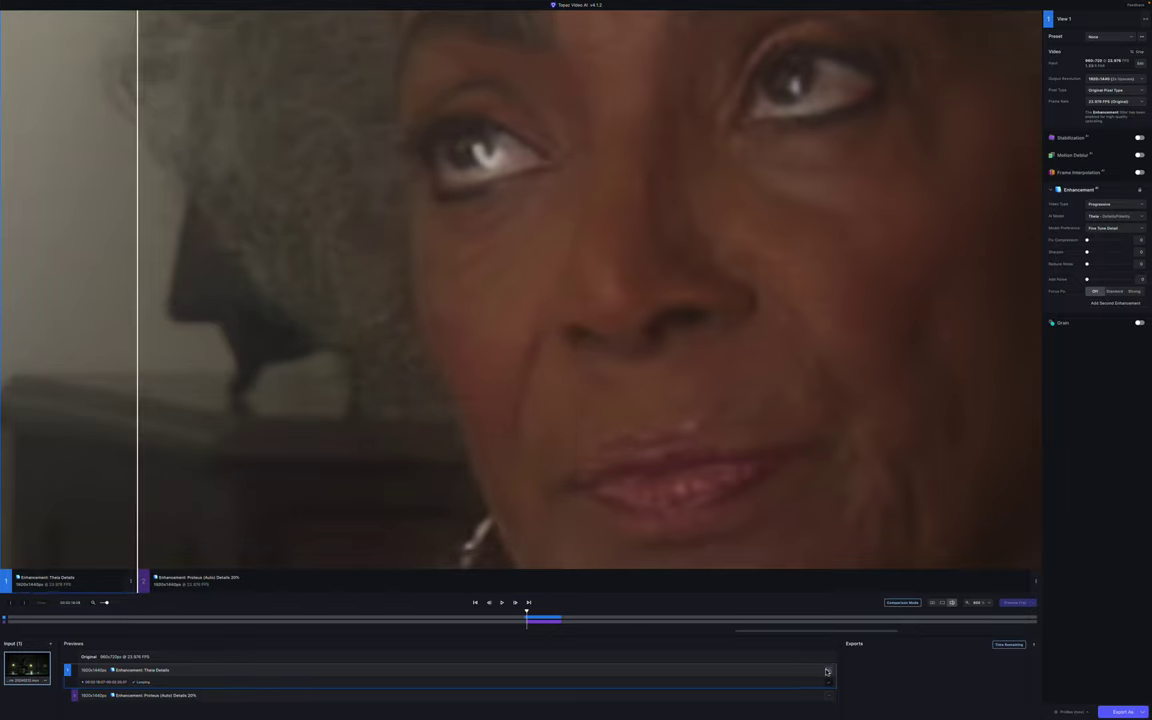
left_click(829, 673)
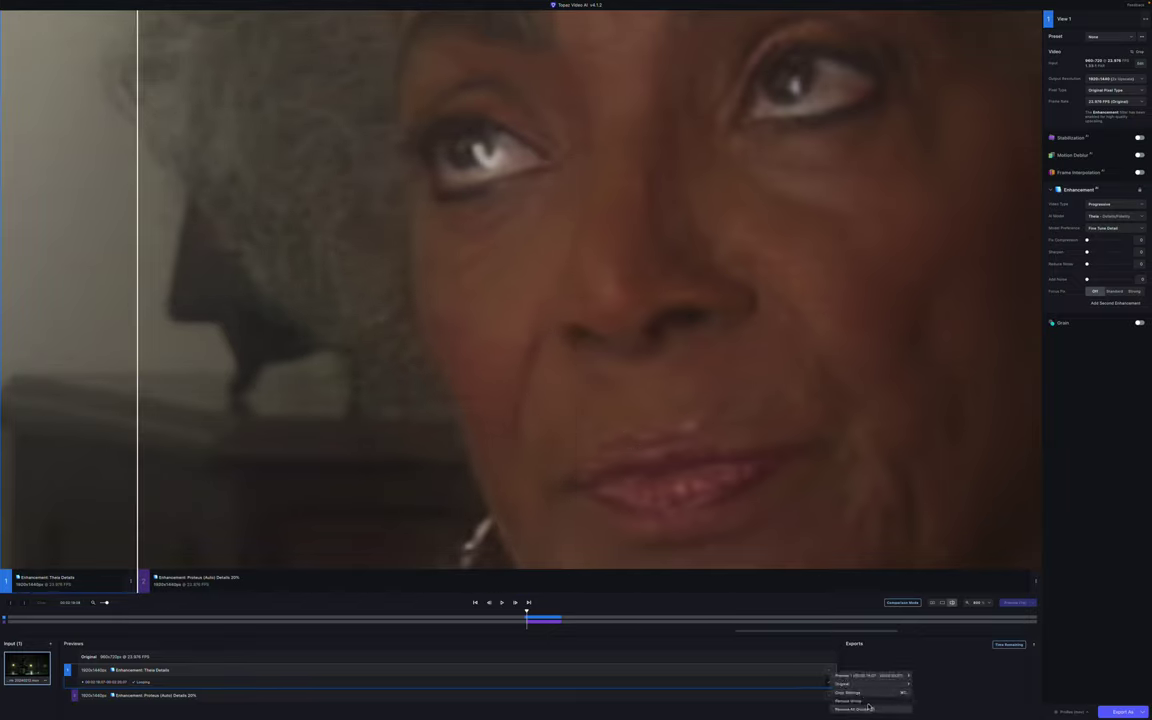
left_click(869, 707)
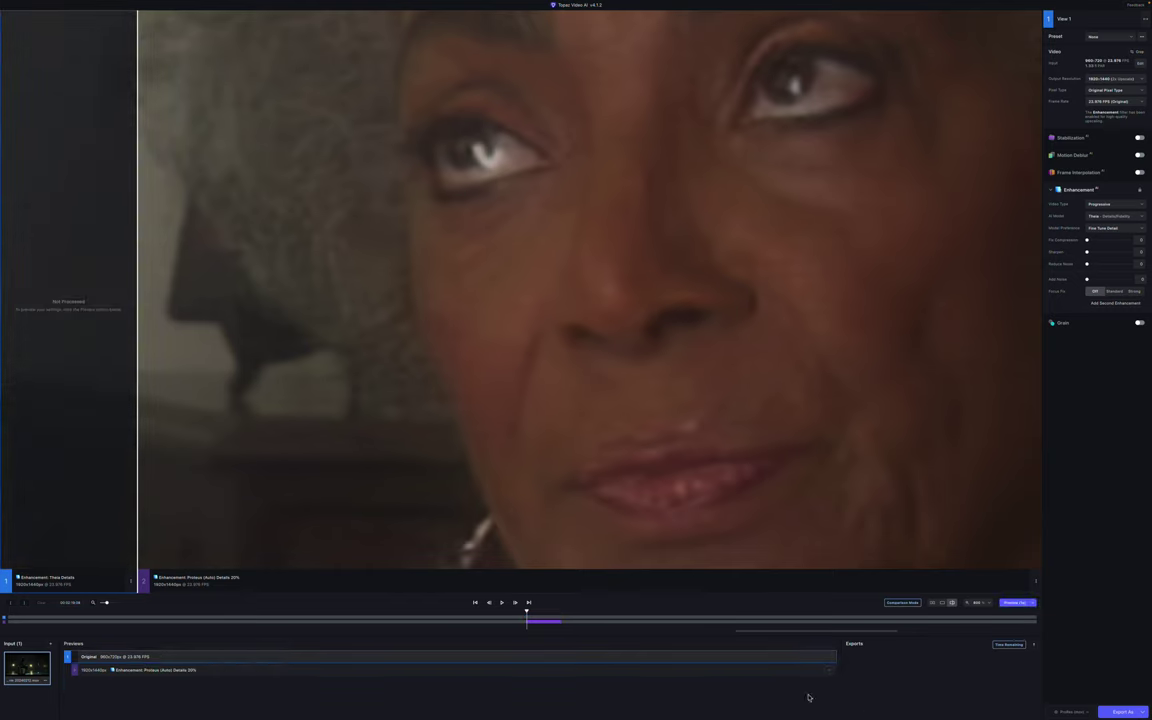
left_click(373, 675)
Activate the Proteus view, zoom to fit the whole frame, and nudge the playhead slightly later
left_click(353, 480)
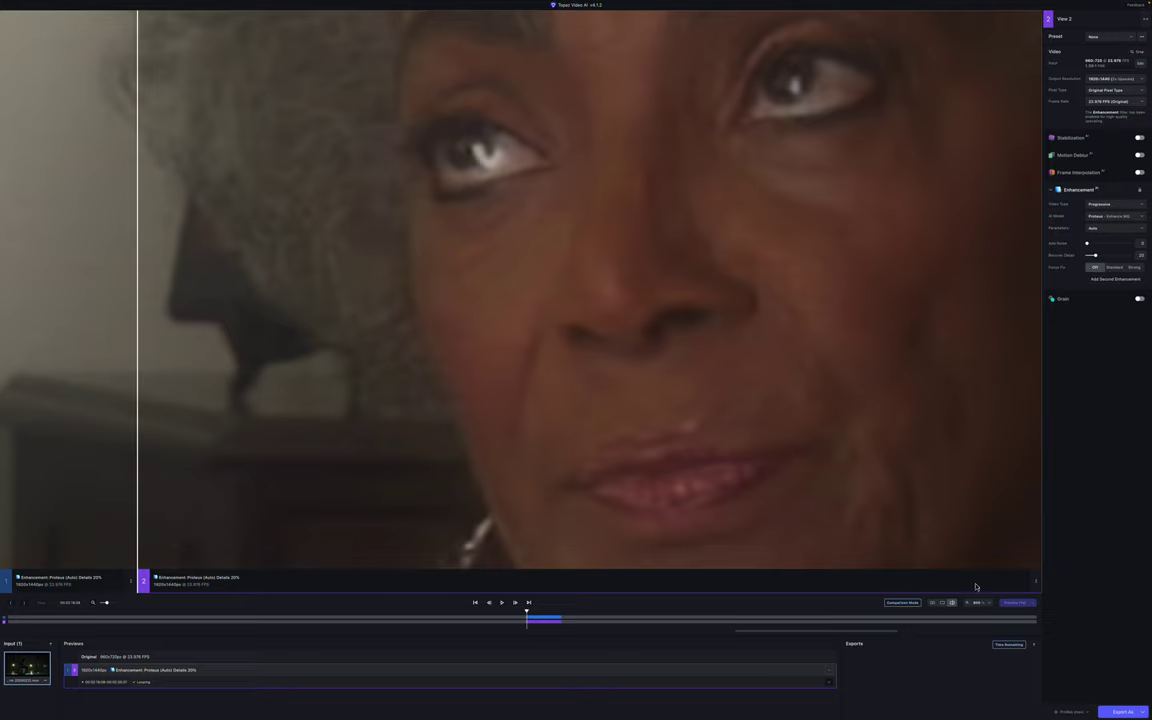
scroll(564, 403, "down", 5)
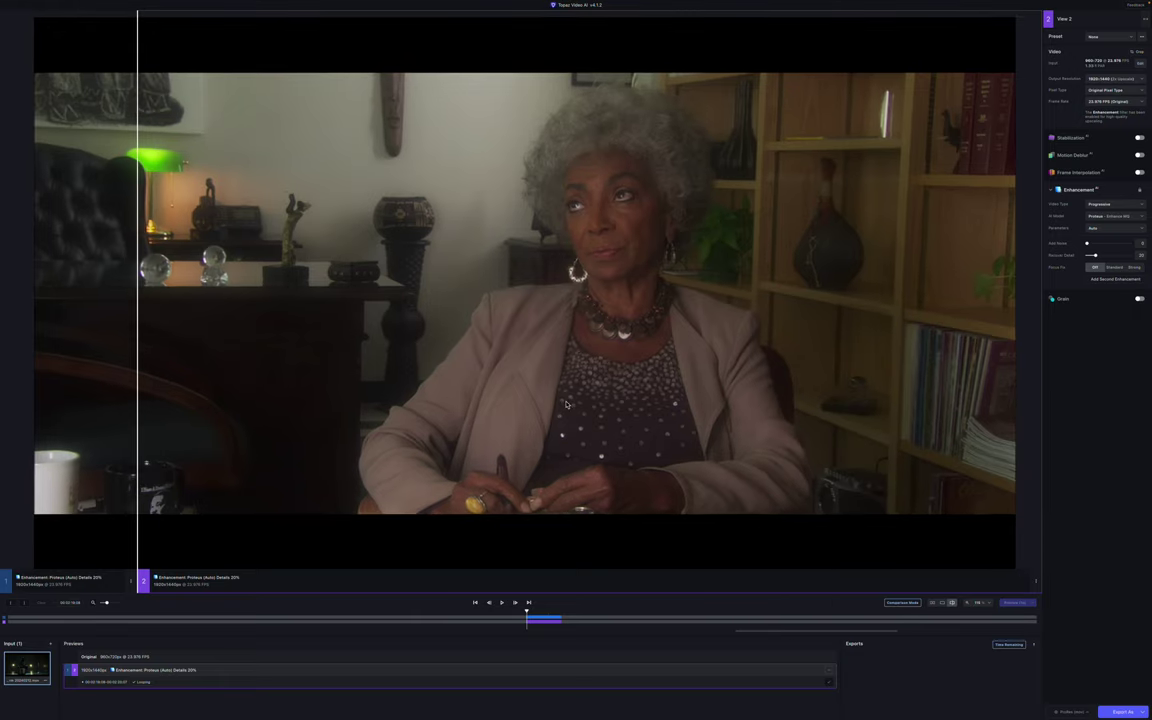
scroll(511, 366, "up", 1)
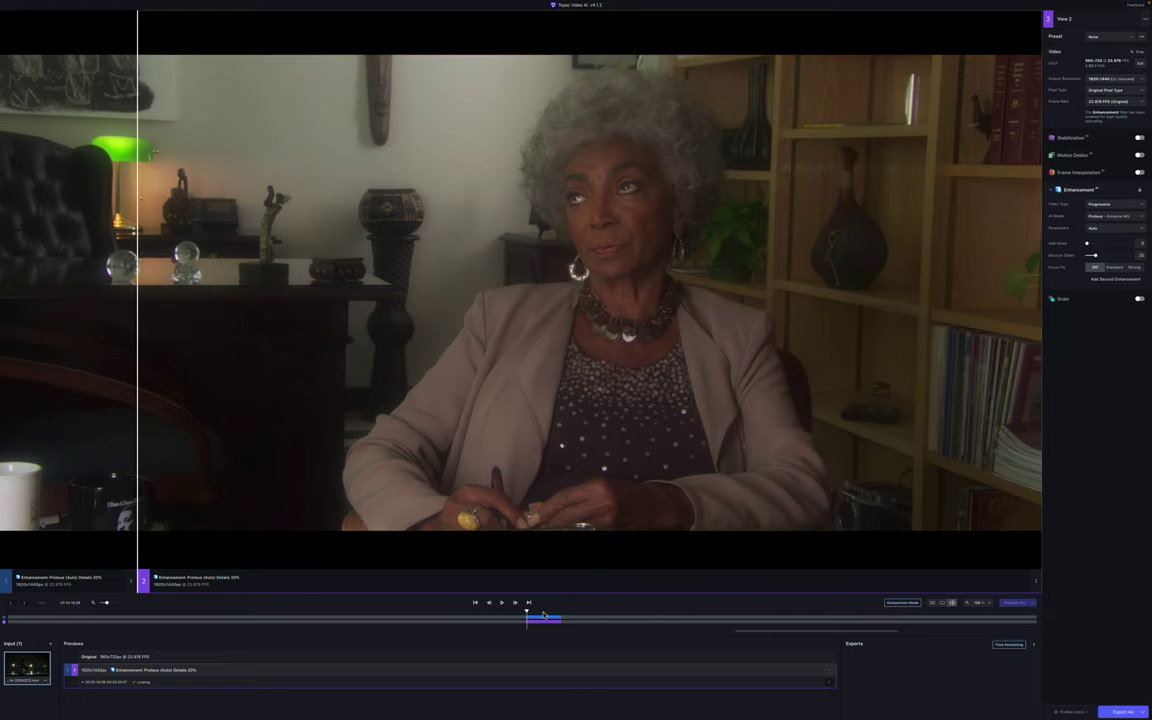
mouse_move(545, 613)
left_mouse_down()
mouse_move(558, 615)
mouse_move(537, 613)
left_mouse_up()
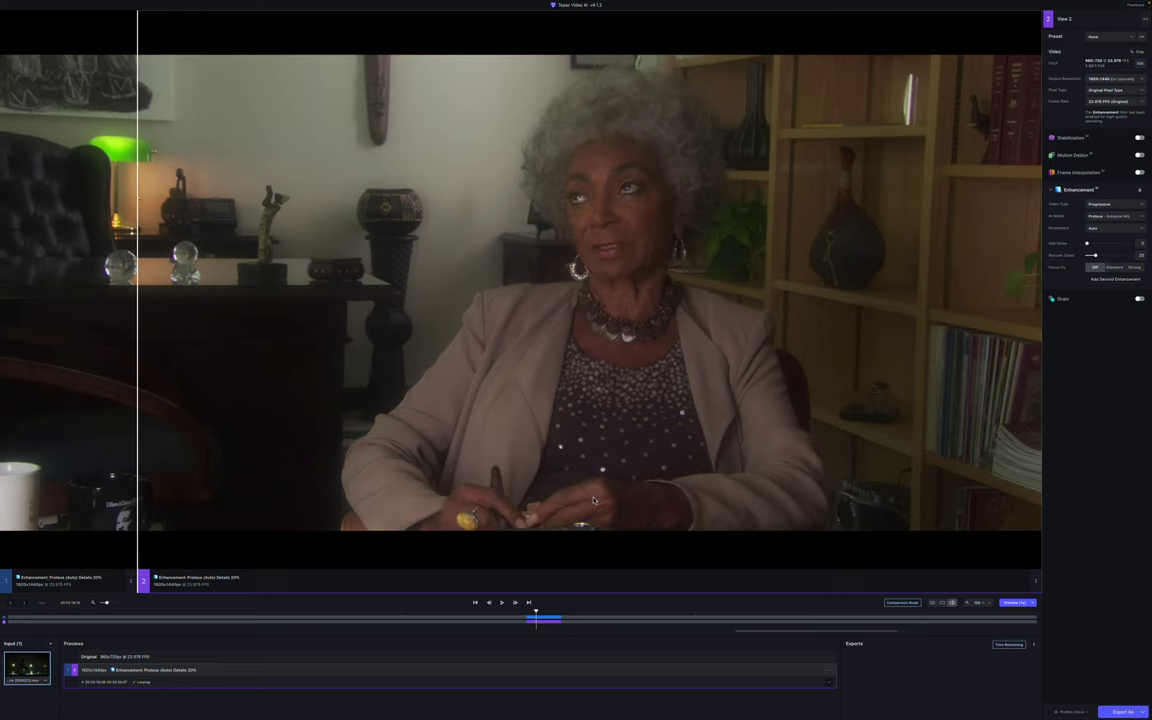
Verify the ProRes encoder in Preview & Export Settings before exporting the Proteus video
left_click(1123, 712)
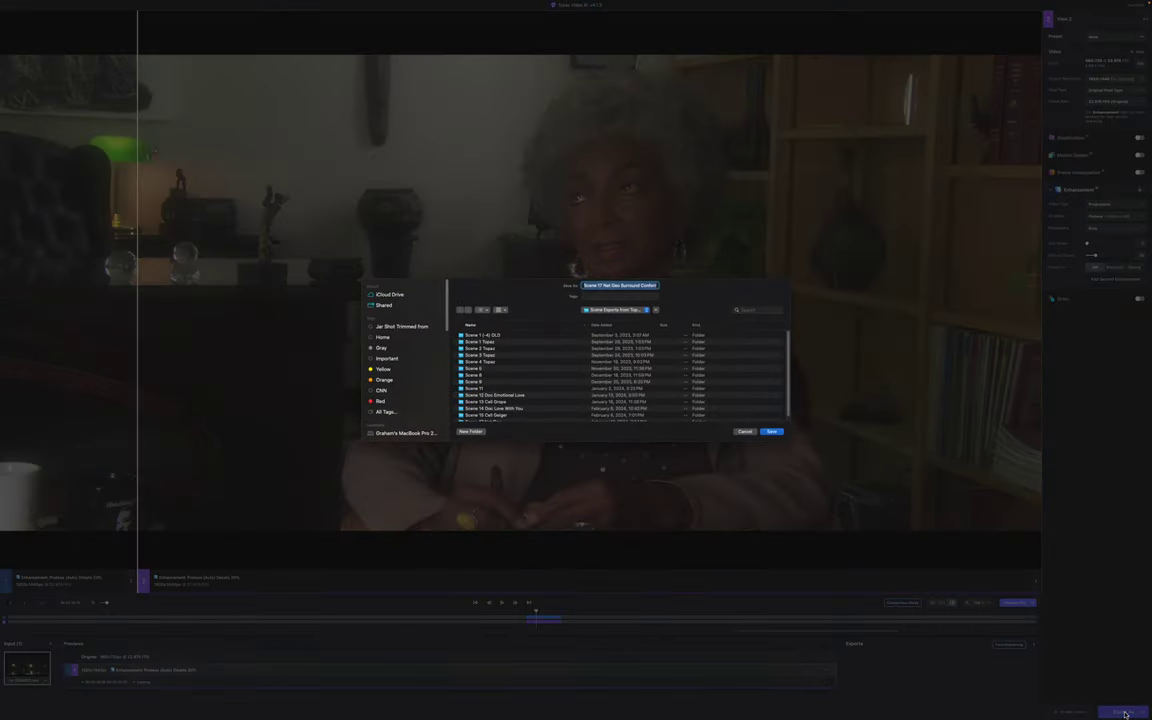
left_click(745, 432)
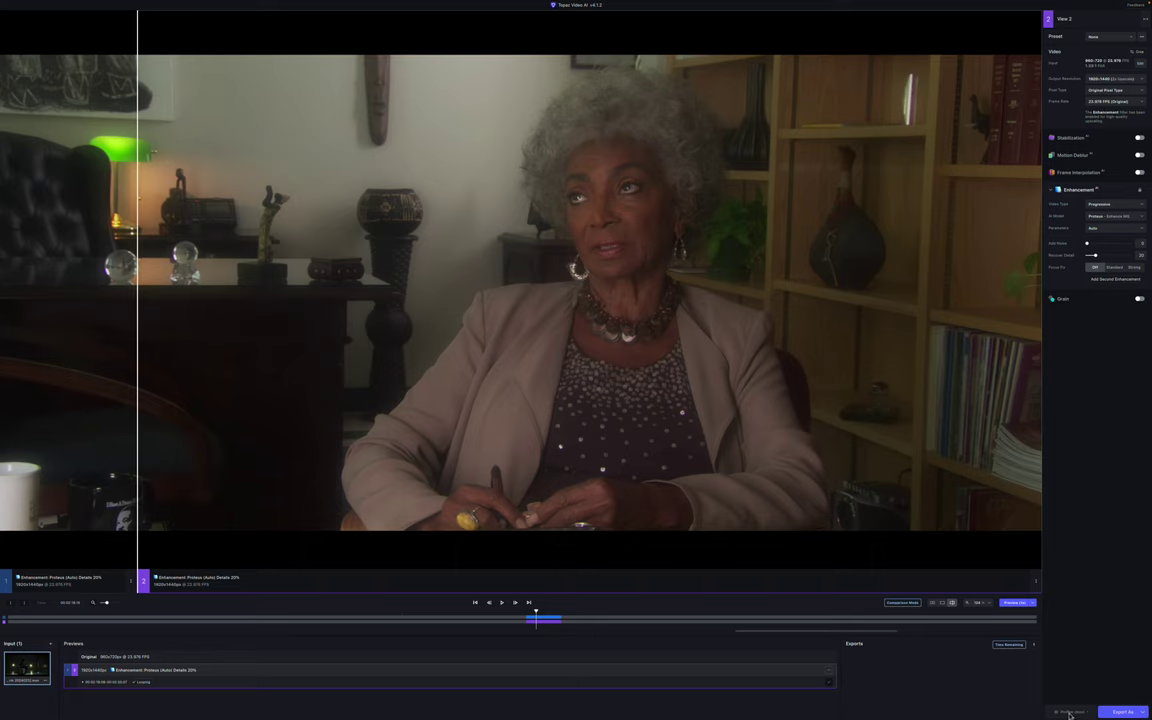
left_click(1070, 713)
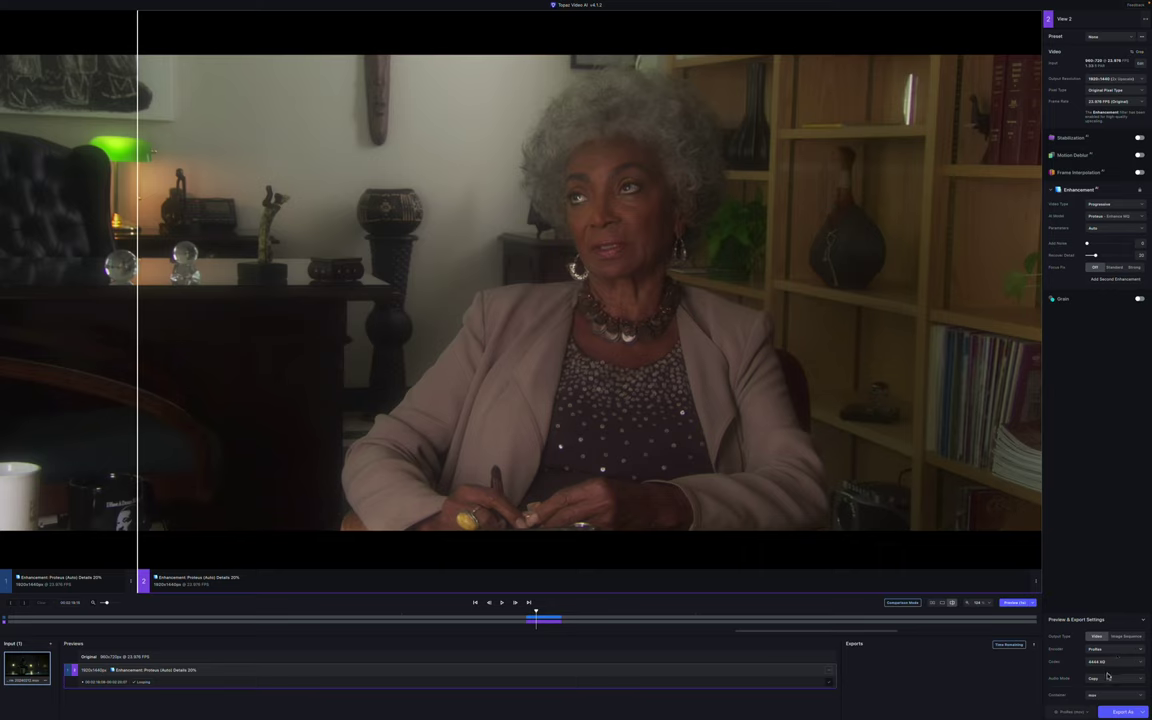
mouse_move(1049, 678)
Save the Proteus ProRes export into the Scene 17 Nat Geo folder with an edited file name
left_click(1126, 712)
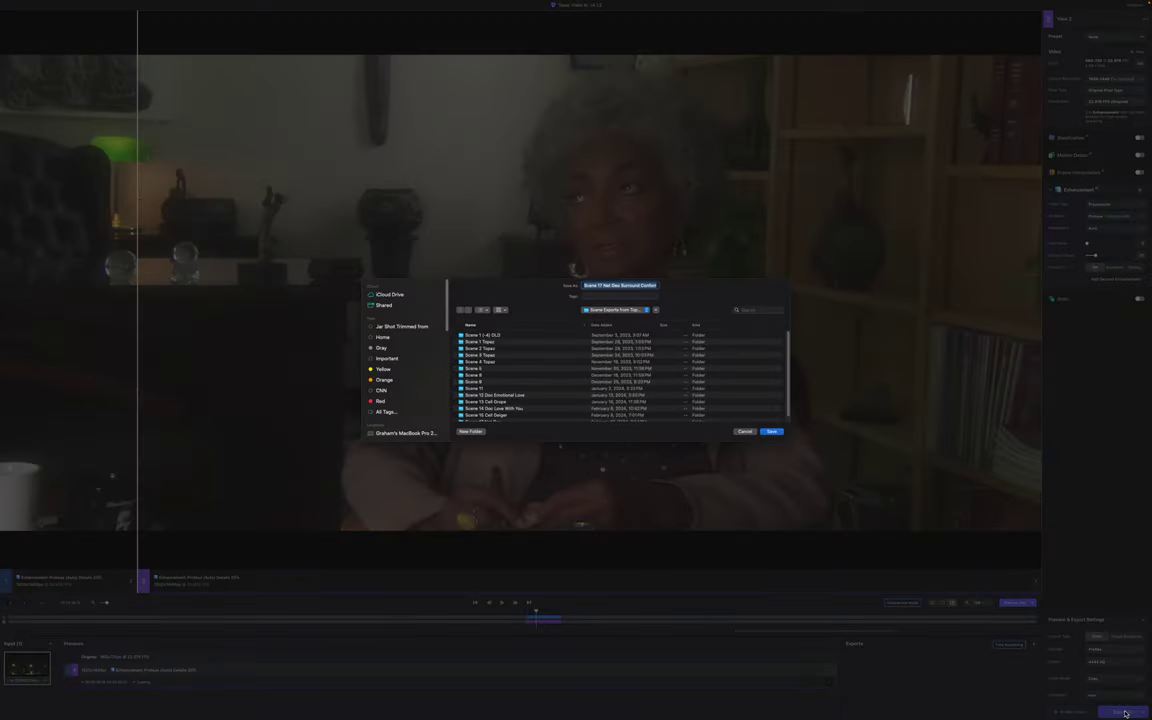
scroll(520, 372, "down", 1)
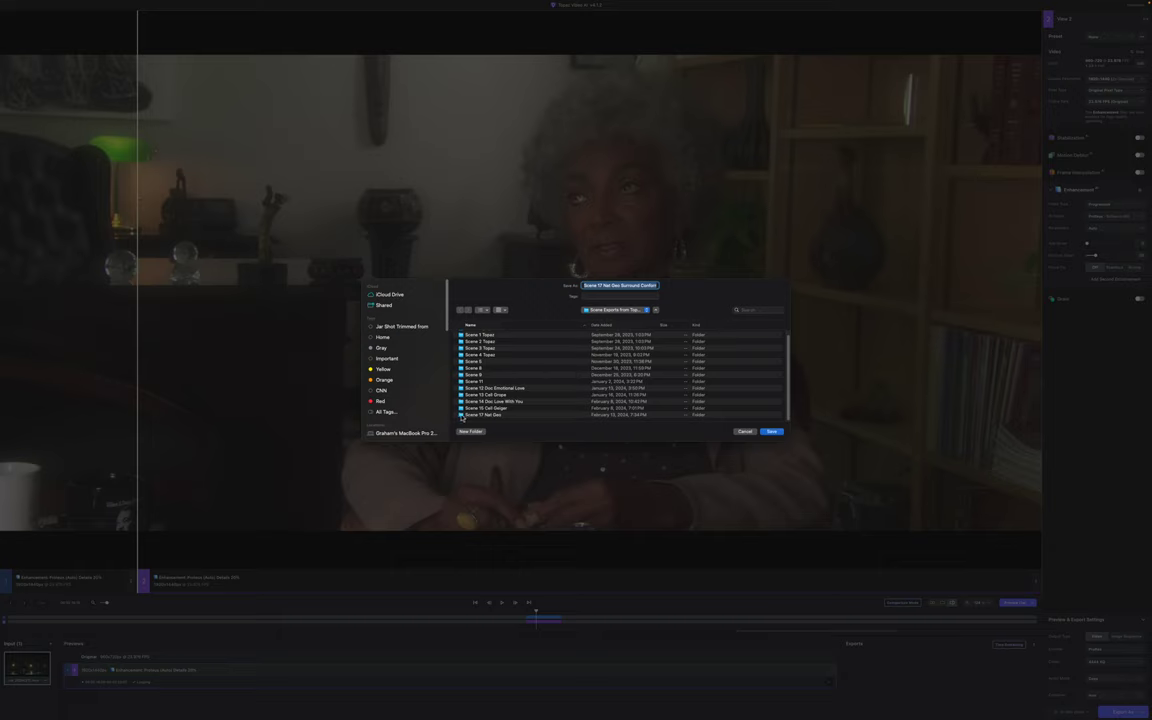
double_click(463, 415)
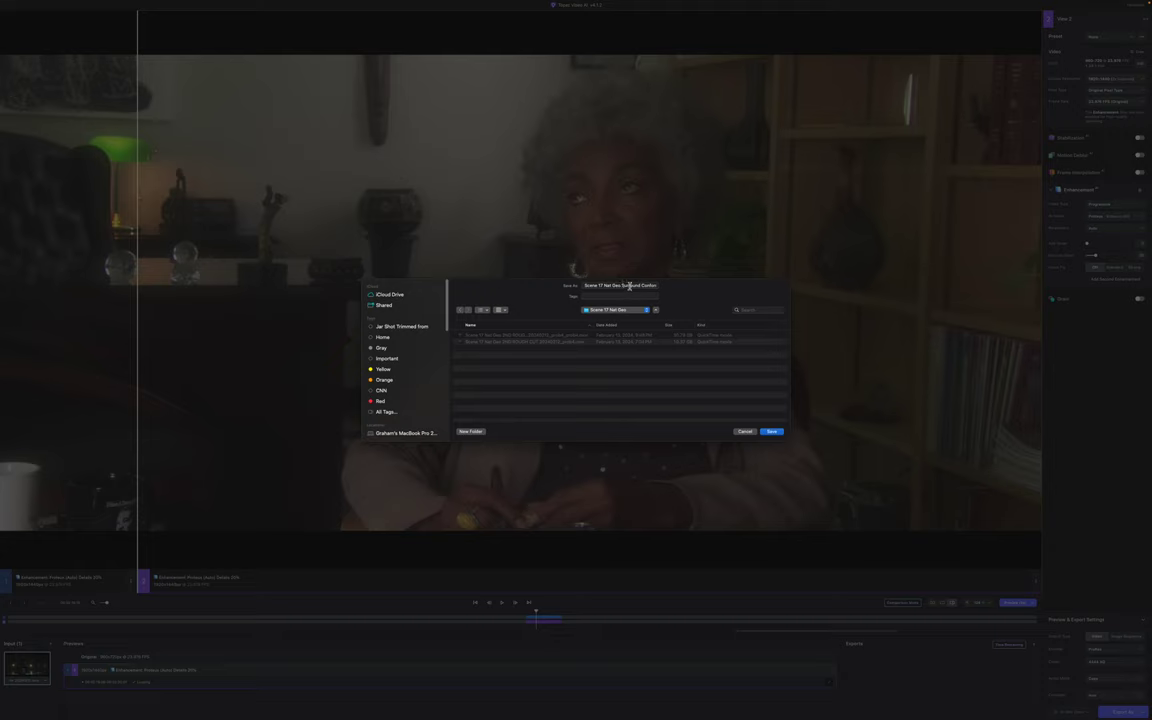
left_click_drag(629, 286, 676, 287)
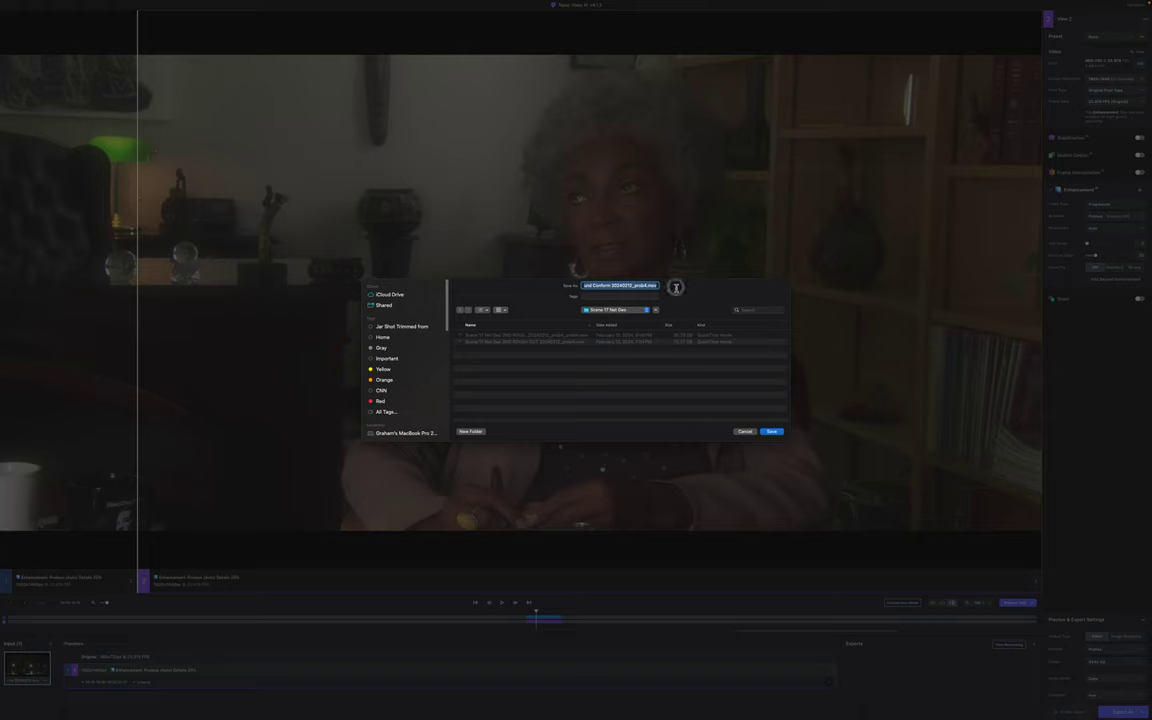
left_click(634, 287)
left_click_drag(641, 287, 634, 288)
left_click(772, 432)
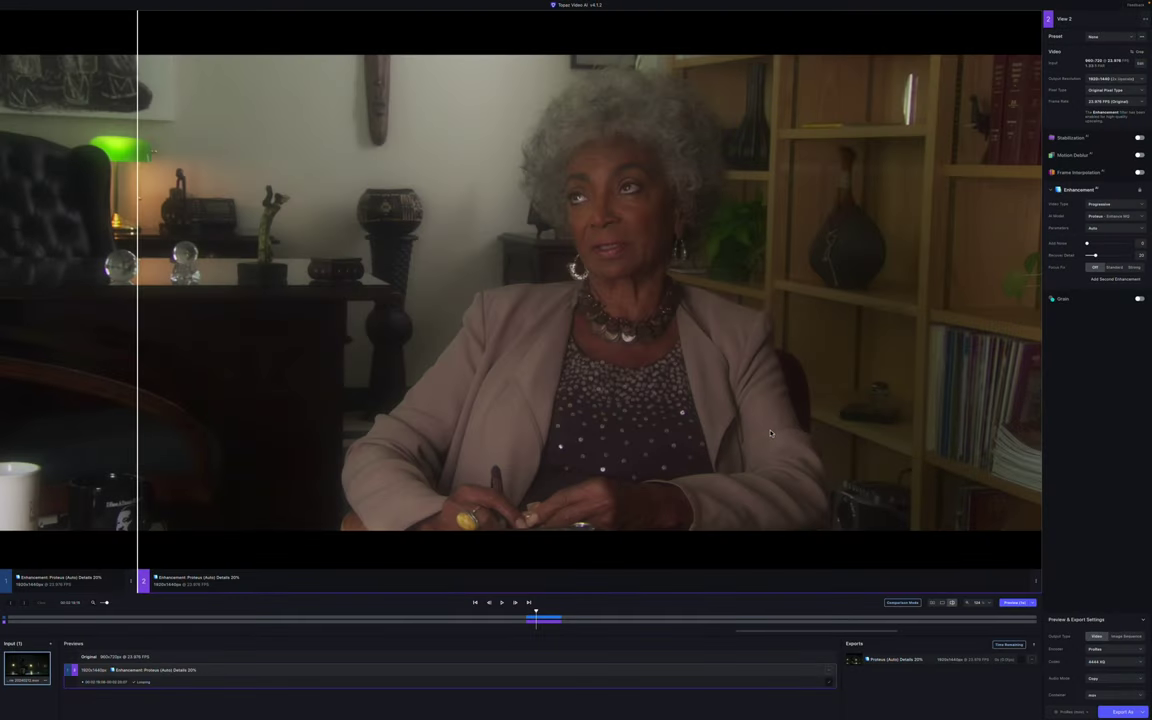